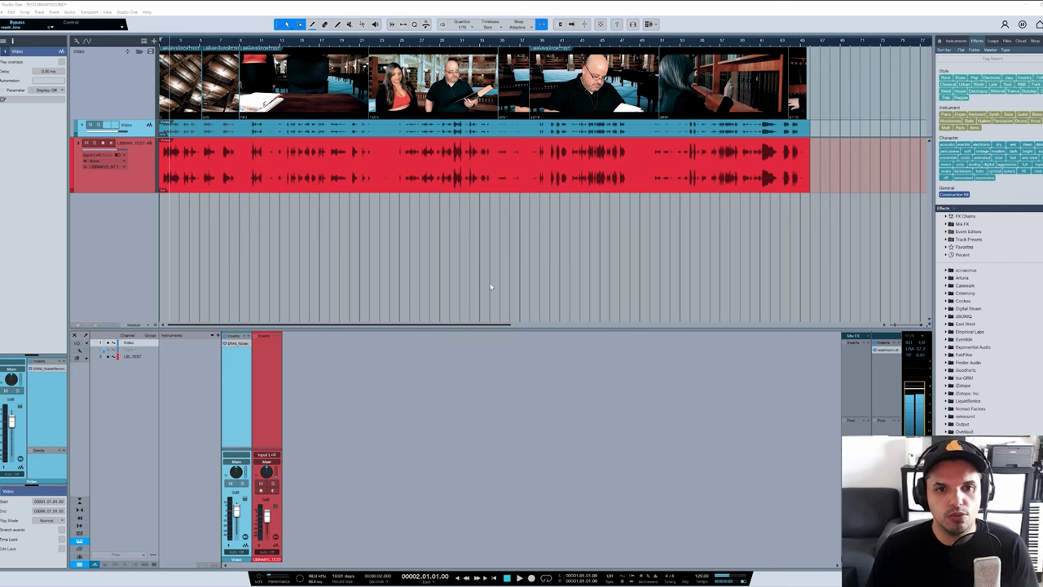
# - Show the video player over the empty arrangement area and return playback to the start of the song
pyautogui.hotkey('ctrl', 'shift', 'v')
pyautogui.moveTo(506, 222); pyautogui.dragTo(523, 206)
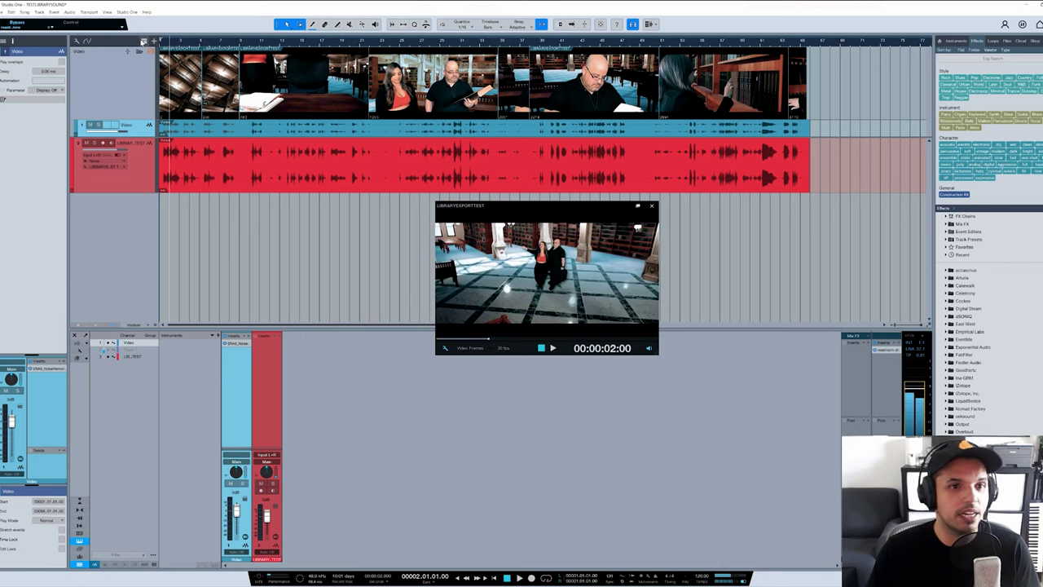
pyautogui.press(',')
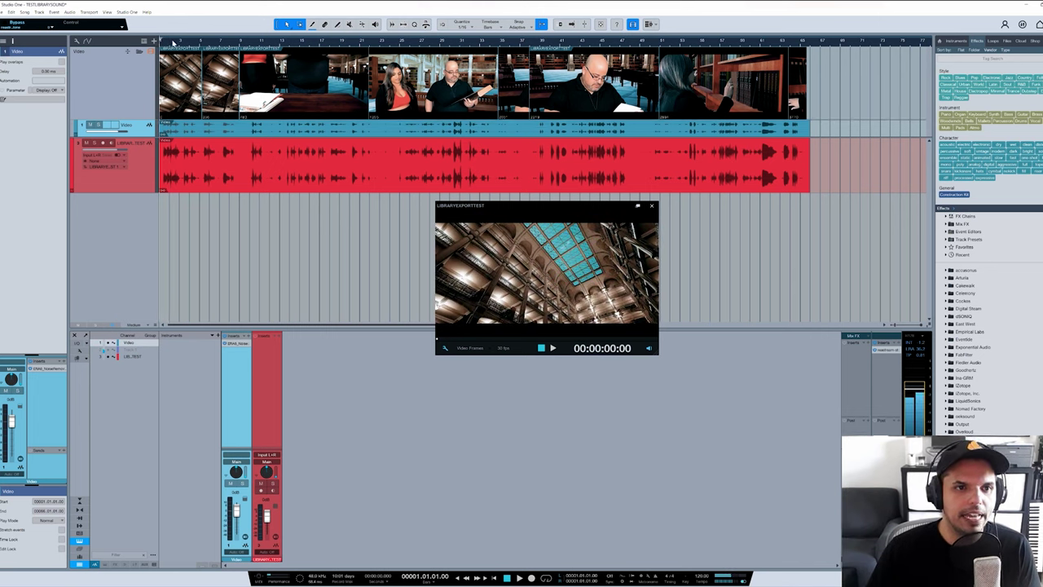
# - Scrub through the timeline from beginning to end and back to bar 3, examining each library scene in the video player
pyautogui.click(183, 41)
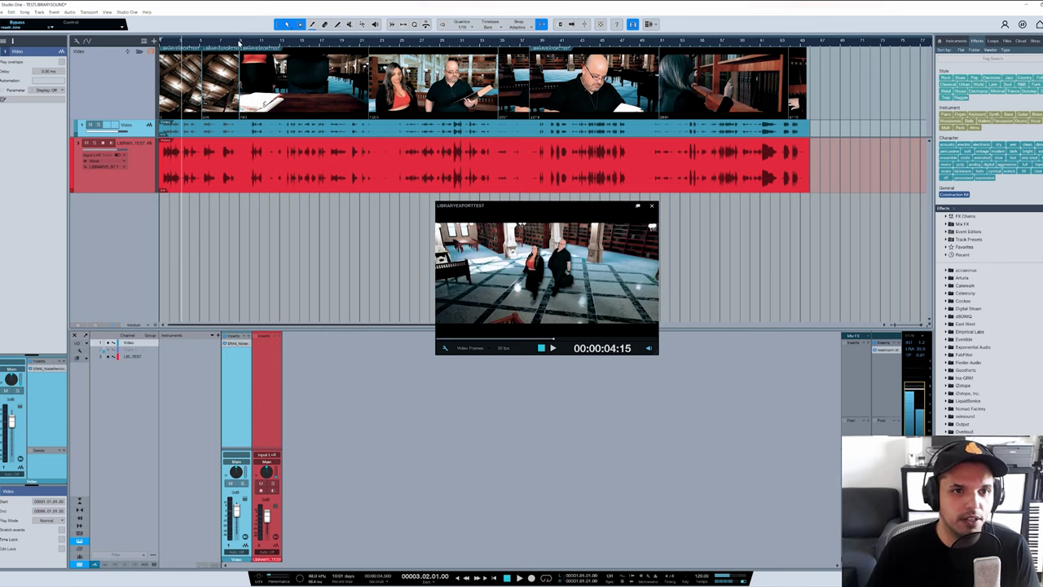
pyautogui.click(239, 42)
pyautogui.click(314, 43)
pyautogui.click(346, 43)
pyautogui.click(393, 43)
pyautogui.click(416, 42)
pyautogui.click(434, 43)
pyautogui.click(484, 42)
pyautogui.click(510, 42)
pyautogui.click(528, 42)
pyautogui.click(587, 42)
pyautogui.click(600, 42)
pyautogui.click(625, 43)
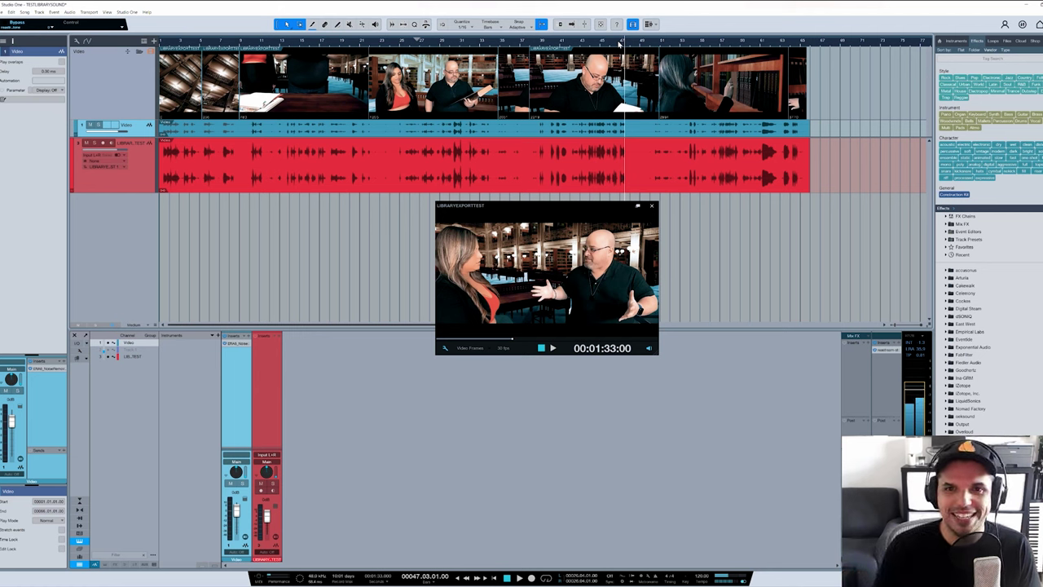
pyautogui.click(655, 42)
pyautogui.click(671, 42)
pyautogui.click(690, 42)
pyautogui.click(735, 43)
pyautogui.click(754, 43)
pyautogui.click(774, 42)
pyautogui.click(794, 43)
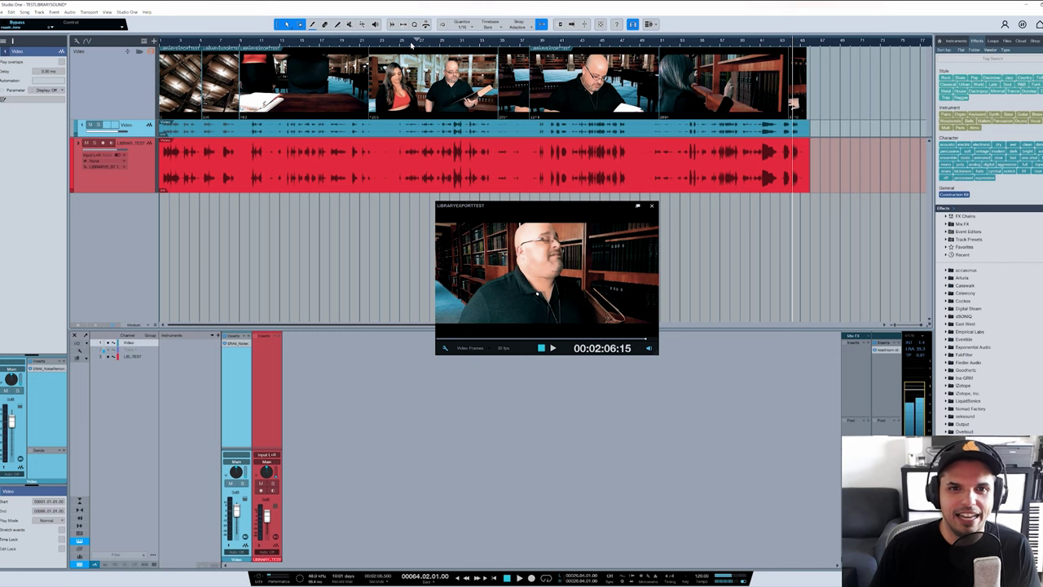
pyautogui.click(411, 42)
pyautogui.click(383, 42)
pyautogui.click(305, 42)
pyautogui.click(292, 42)
pyautogui.click(227, 42)
pyautogui.click(217, 42)
pyautogui.click(161, 43)
pyautogui.click(186, 42)
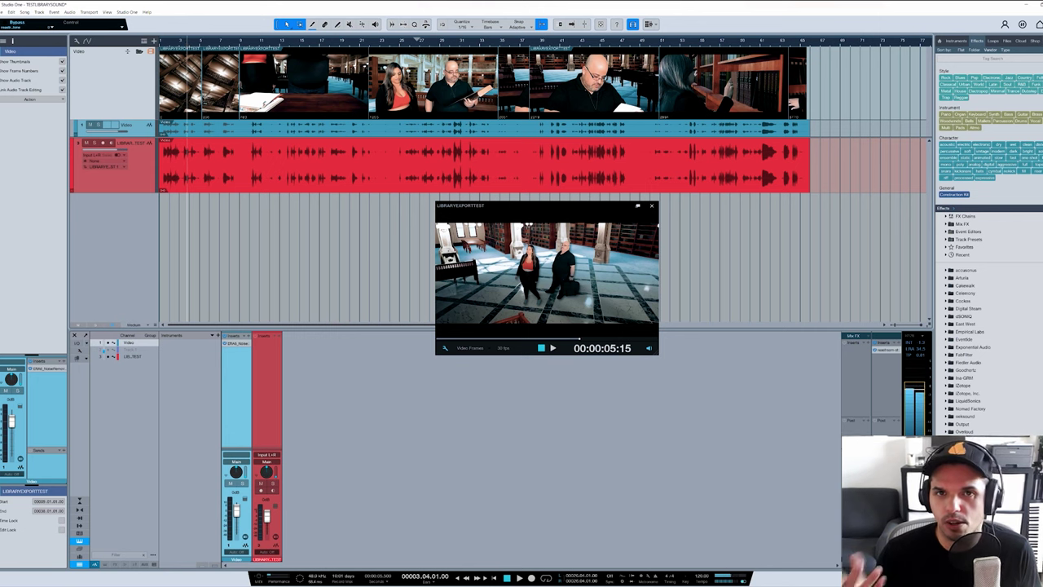
# - Search the effects for "open", insert Open AIR on the library dialogue track, and reposition its window
pyautogui.click(1006, 40)
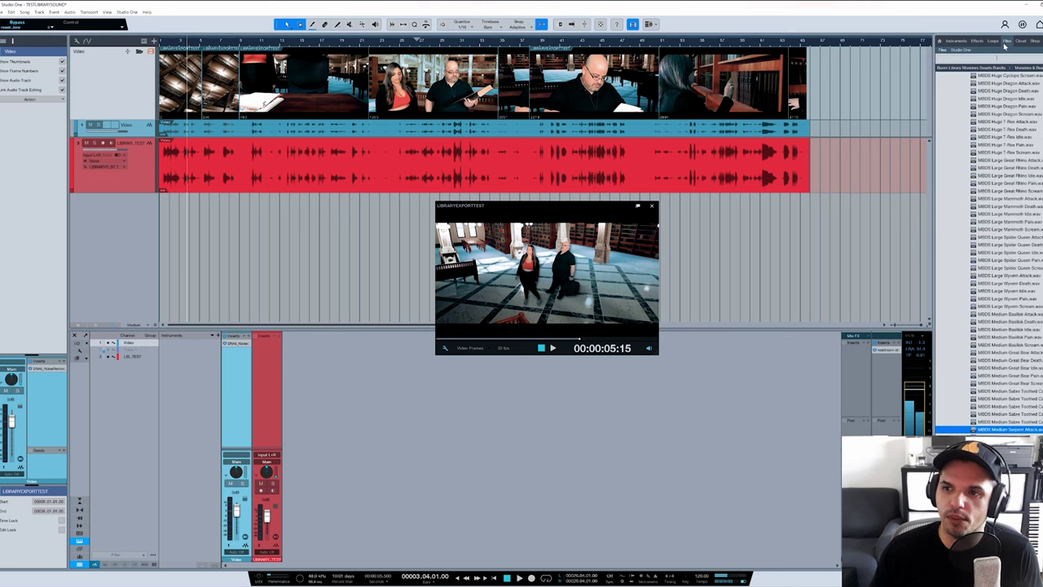
pyautogui.click(977, 40)
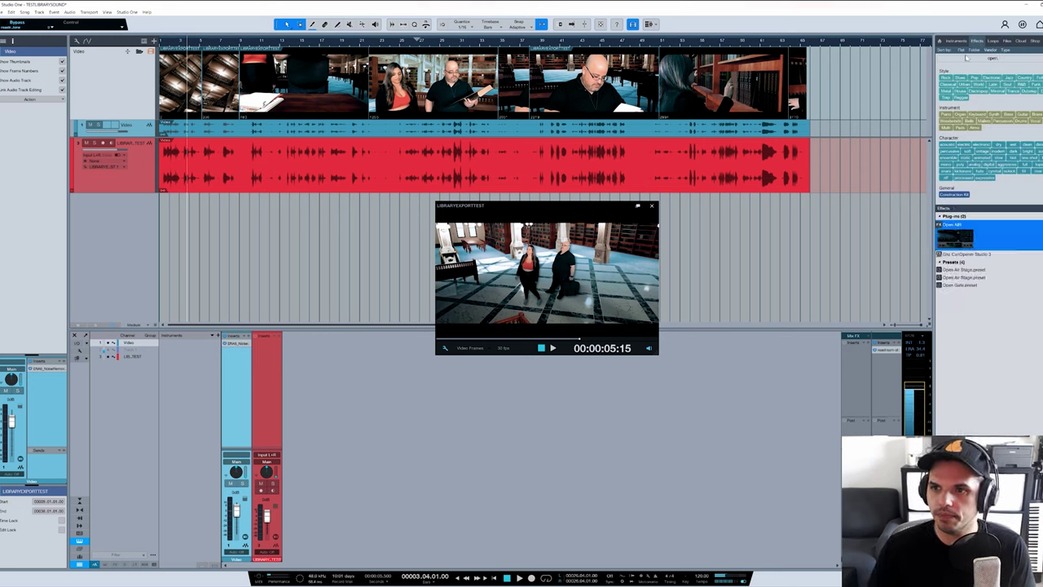
pyautogui.moveTo(961, 235); pyautogui.dragTo(140, 173)
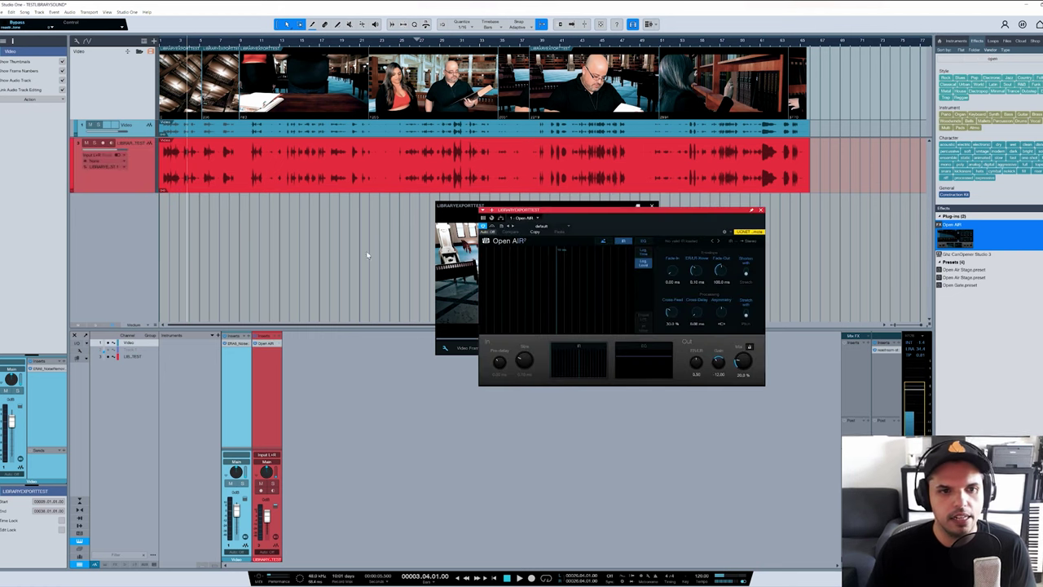
pyautogui.moveTo(570, 213); pyautogui.dragTo(462, 184)
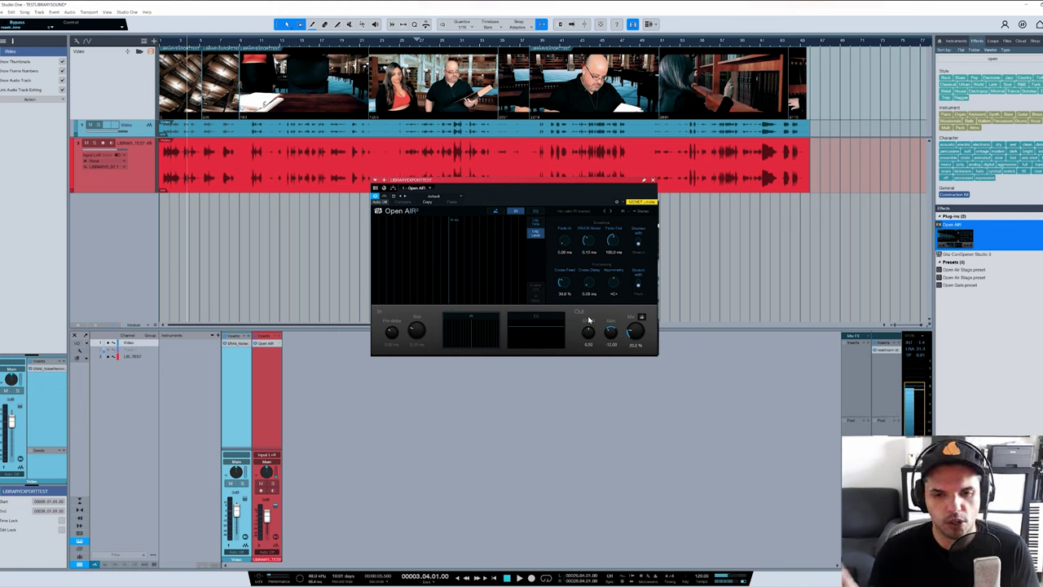
# - Browse the Open AIR presets in the 3D-IR Chambers, Halls, Large Halls, Origin IR, Rooms and Spaces folders
pyautogui.click(573, 212)
pyautogui.press('Escape')
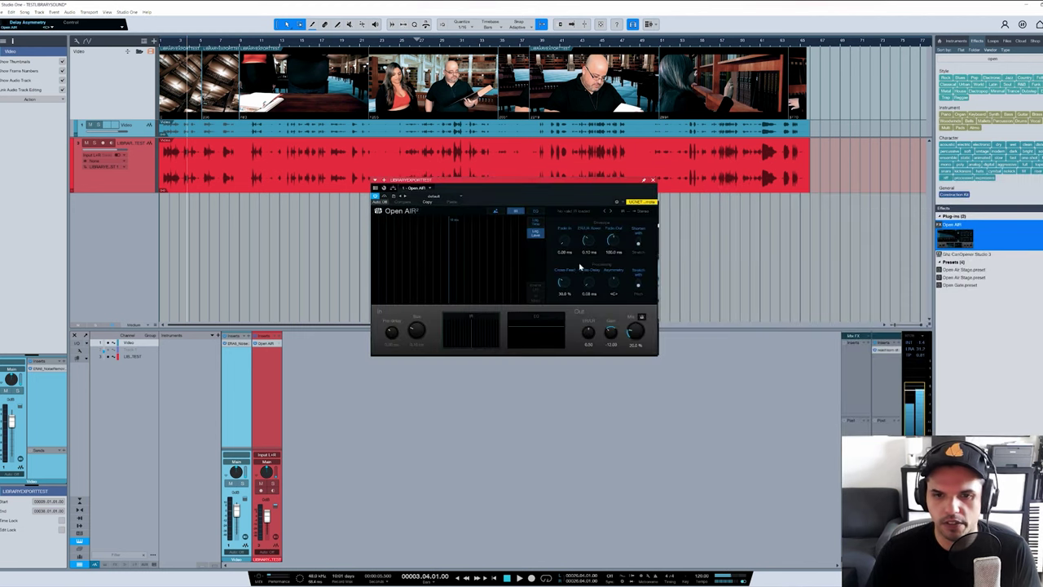
pyautogui.click(444, 200)
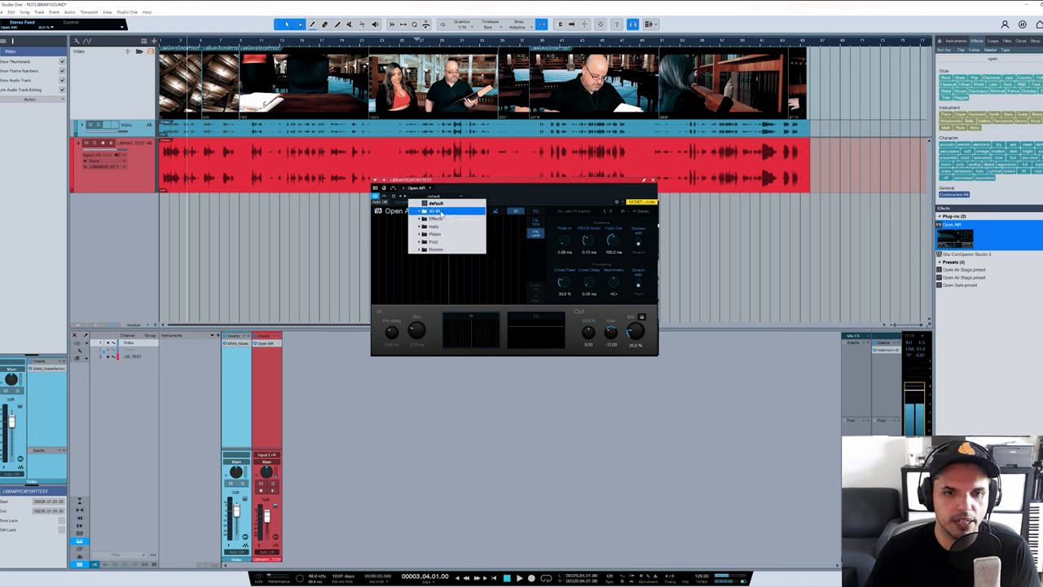
pyautogui.click(425, 212)
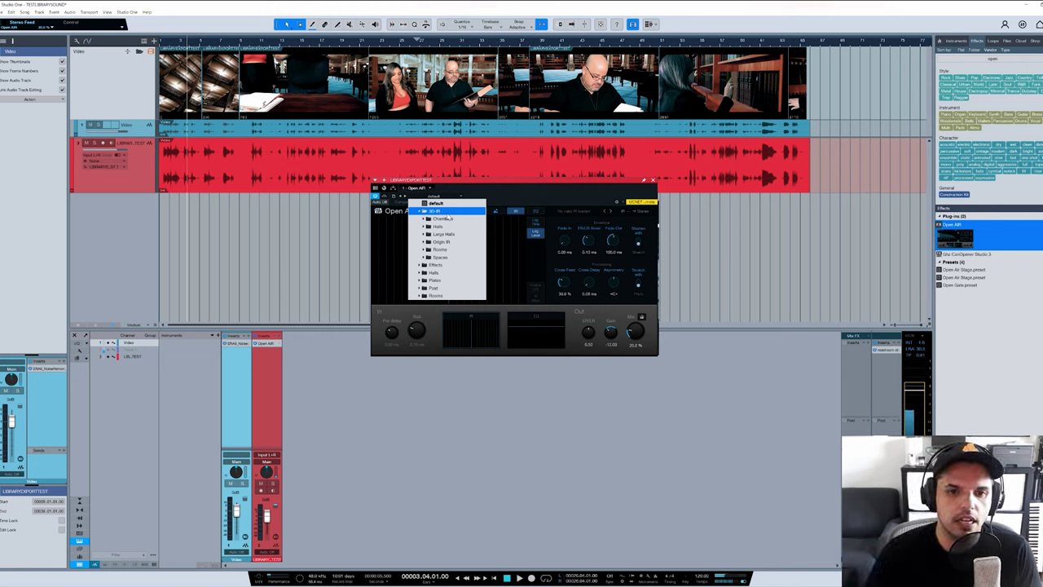
pyautogui.click(440, 218)
pyautogui.click(429, 220)
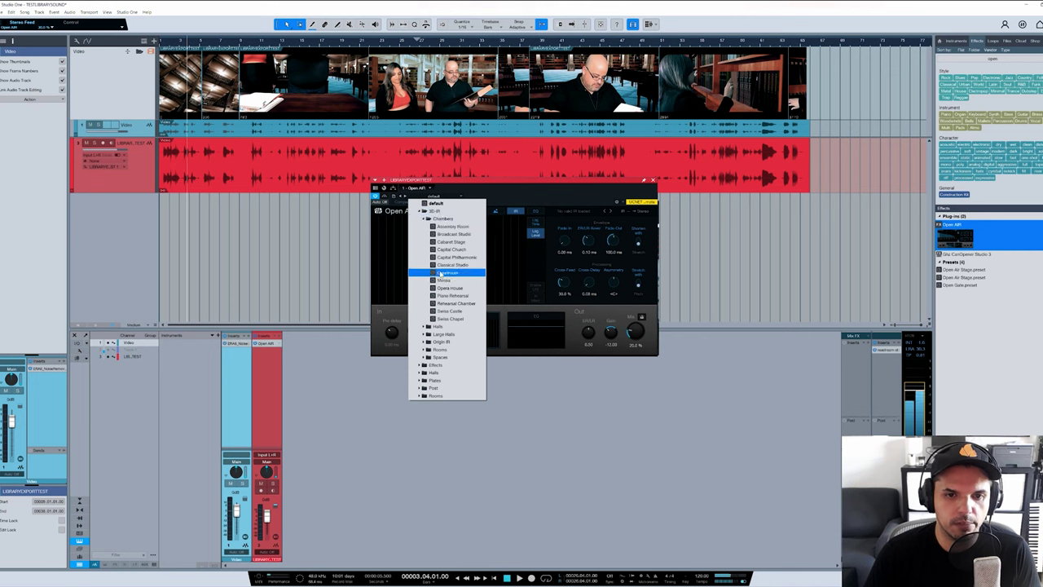
pyautogui.click(425, 326)
pyautogui.scroll(-4, 425, 326)
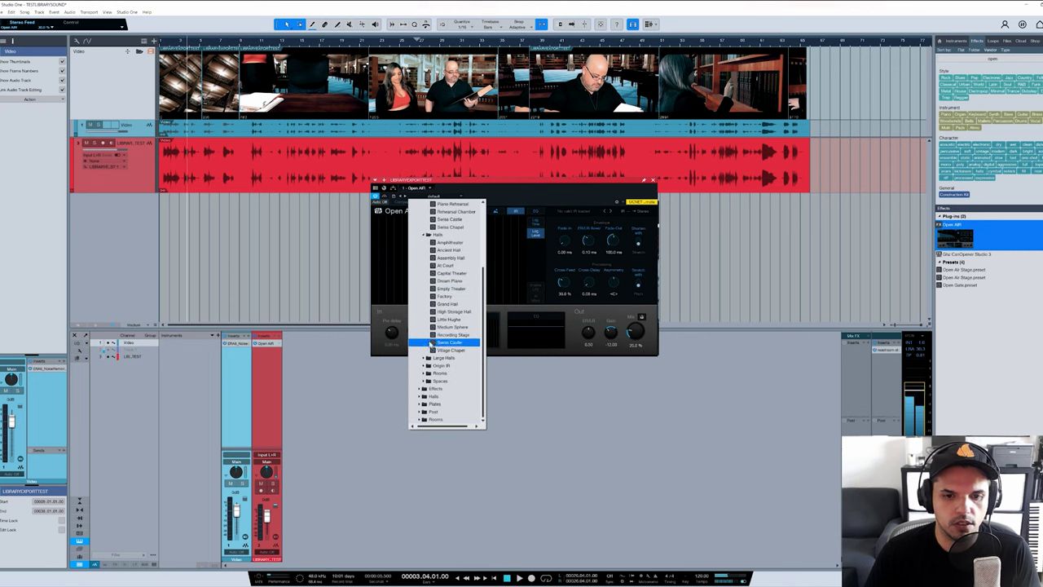
pyautogui.click(425, 359)
pyautogui.scroll(-3, 425, 359)
pyautogui.click(424, 366)
pyautogui.scroll(-2, 424, 368)
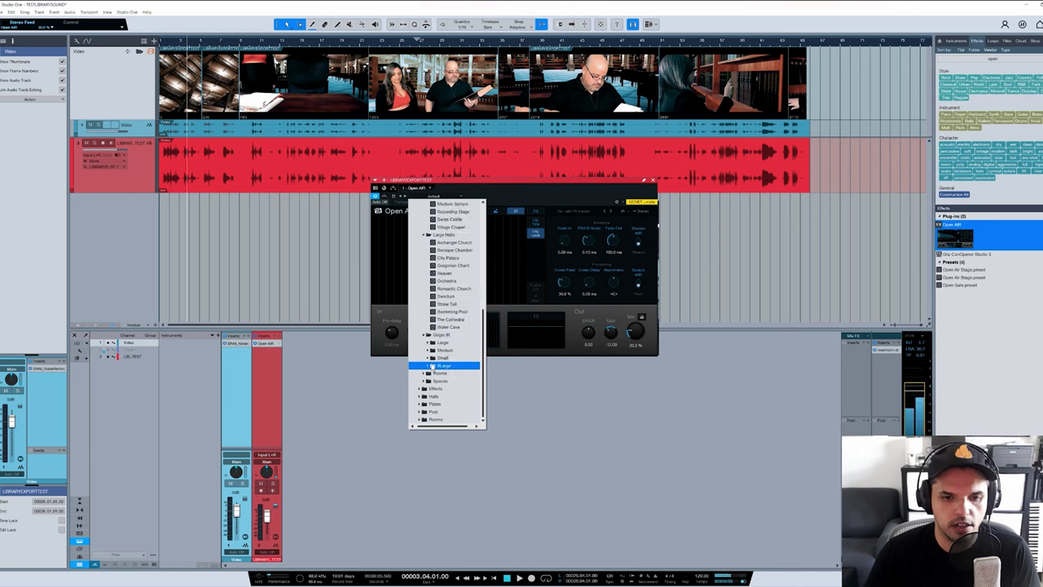
pyautogui.click(424, 335)
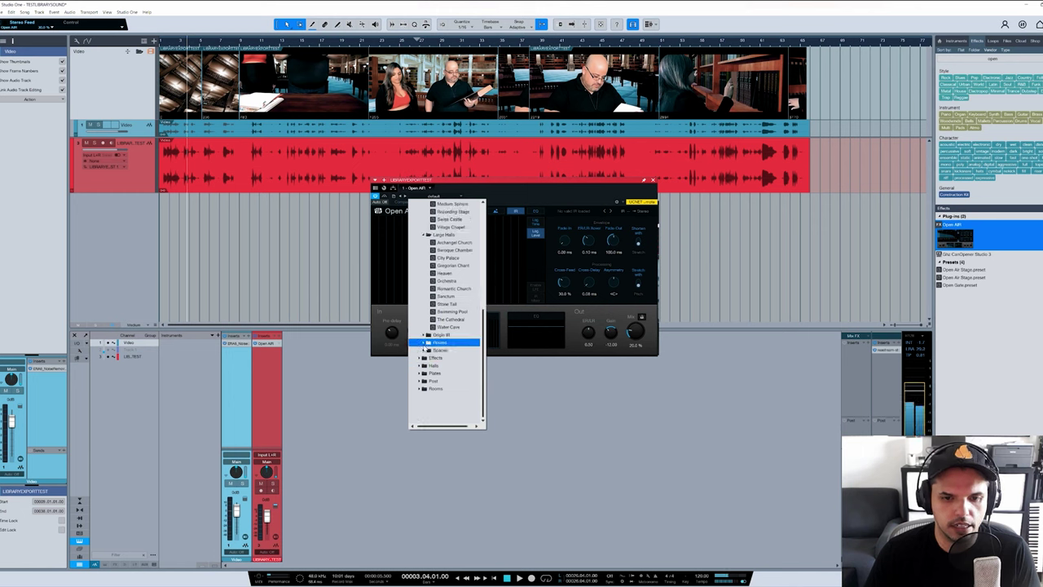
pyautogui.click(424, 343)
pyautogui.scroll(-2, 424, 346)
pyautogui.scroll(-2, 424, 351)
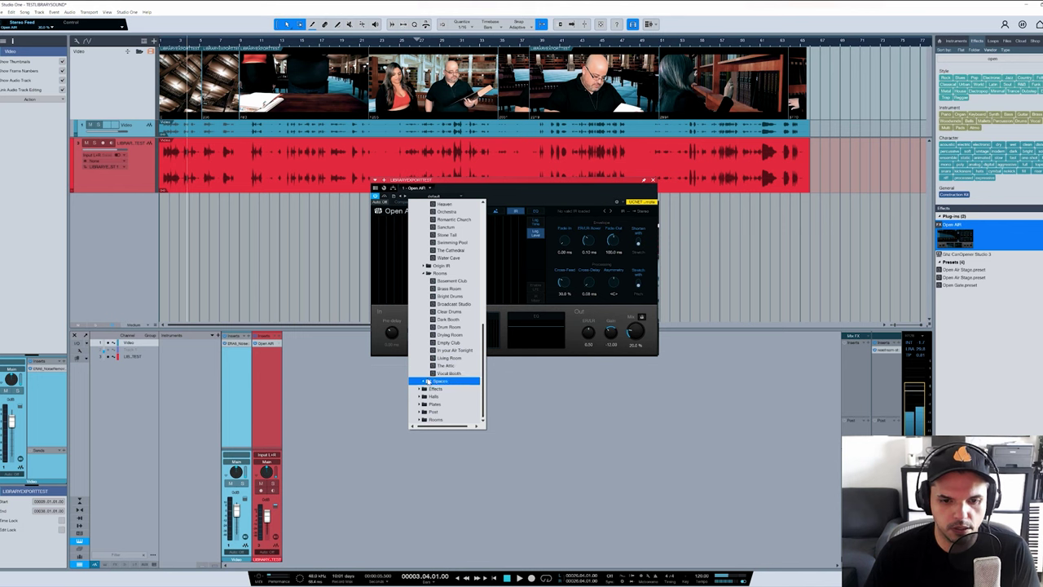
pyautogui.click(424, 381)
pyautogui.scroll(-2, 423, 379)
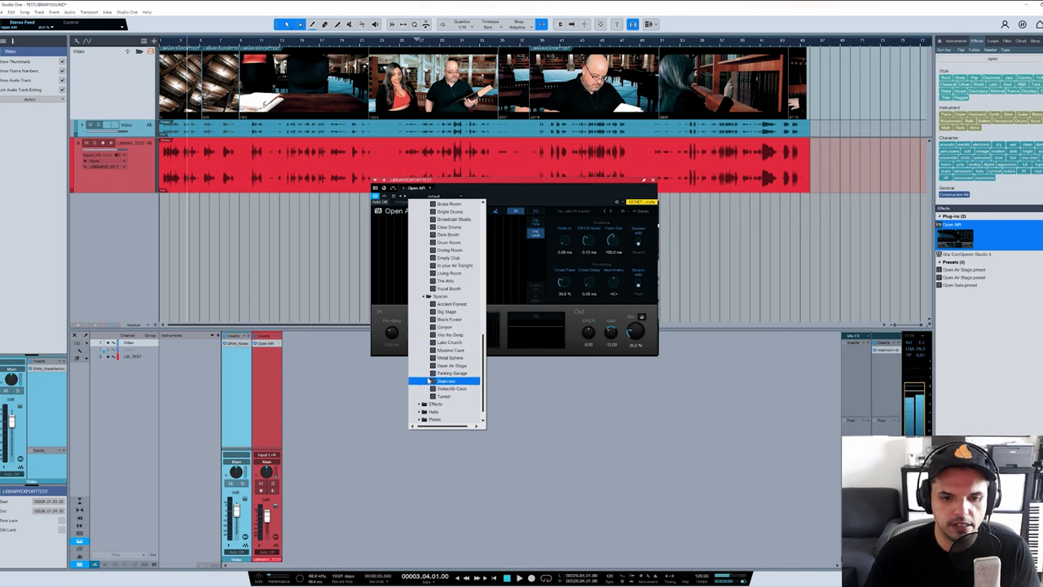
pyautogui.scroll(-3, 432, 385)
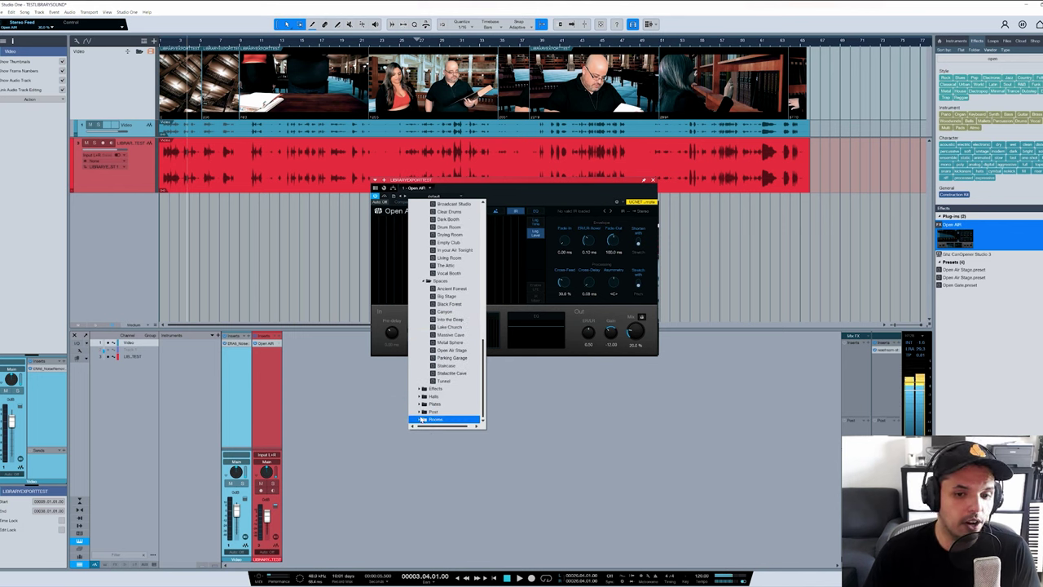
# - Look through the presets in Open AIR's Post folder and close the preset list without choosing one
pyautogui.click(419, 412)
pyautogui.scroll(-2, 415, 409)
pyautogui.scroll(-9, 414, 407)
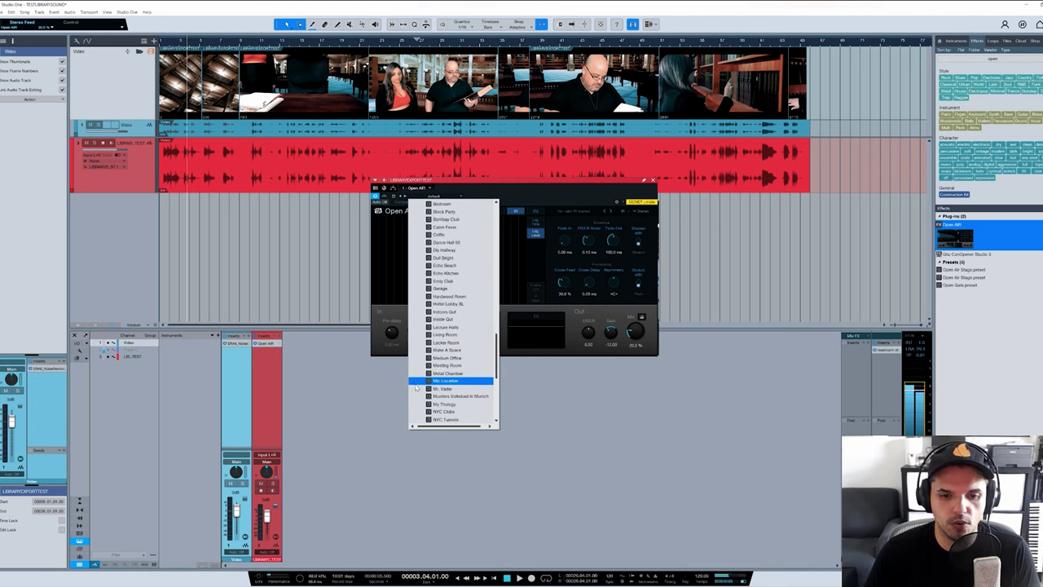
pyautogui.scroll(5, 415, 383)
pyautogui.click(420, 273)
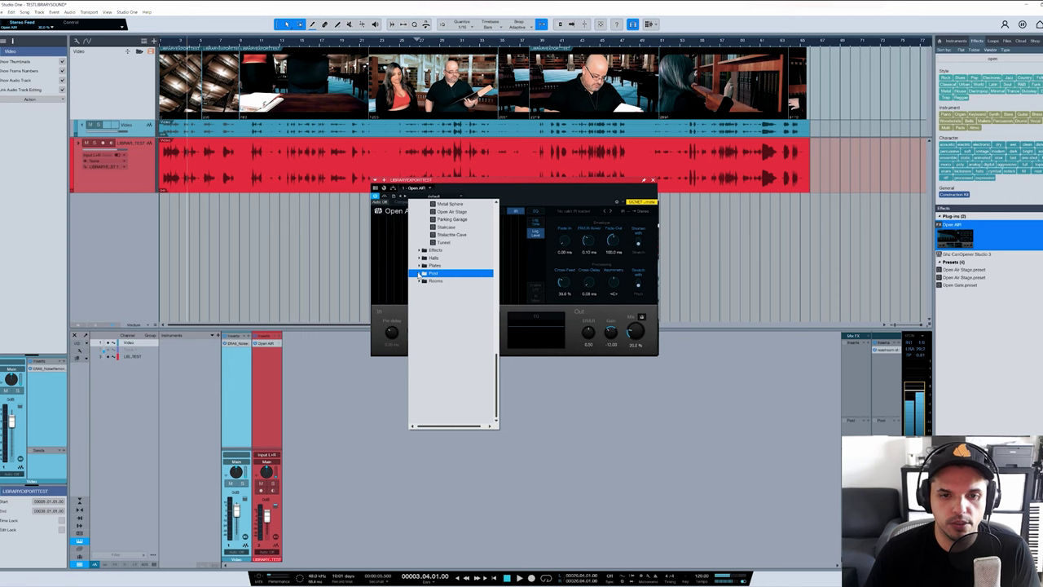
pyautogui.scroll(6, 420, 285)
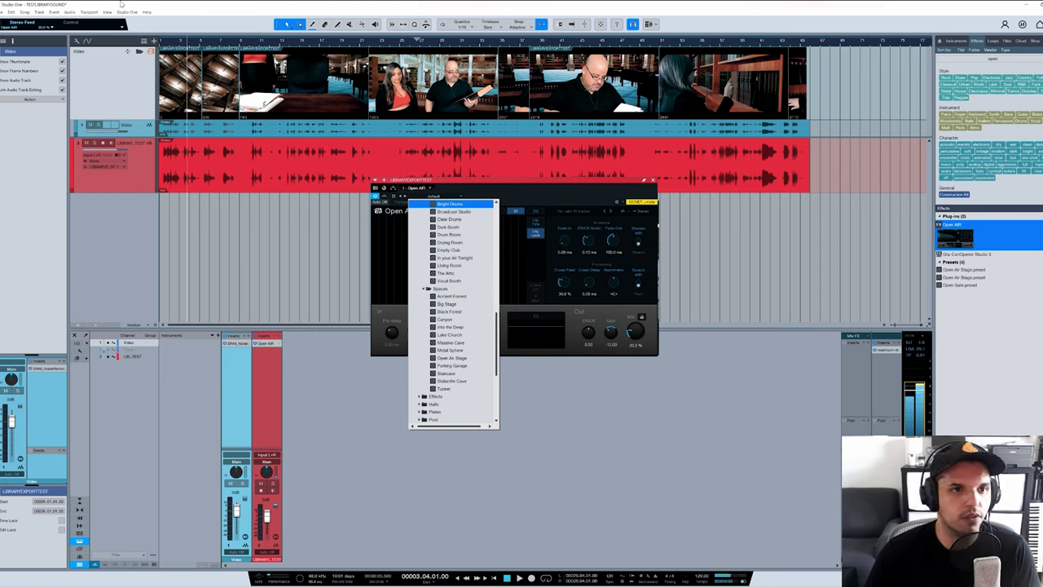
pyautogui.click(512, 199)
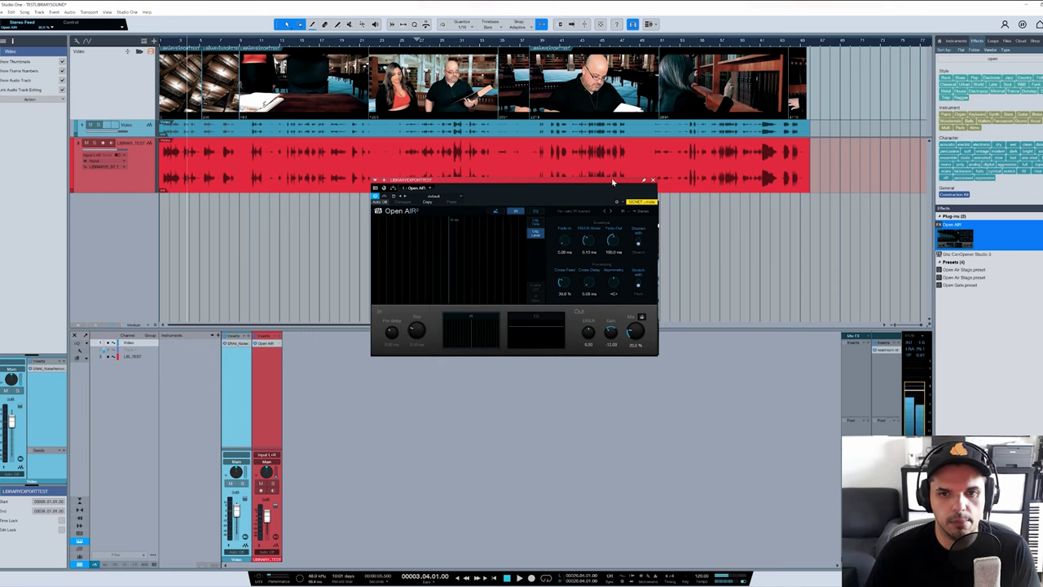
# - Arrange the Open AIR and video player windows side by side below the tracks, and briefly play from the start
pyautogui.moveTo(601, 181); pyautogui.dragTo(872, 226)
pyautogui.moveTo(530, 205); pyautogui.dragTo(479, 251)
pyautogui.press(',')
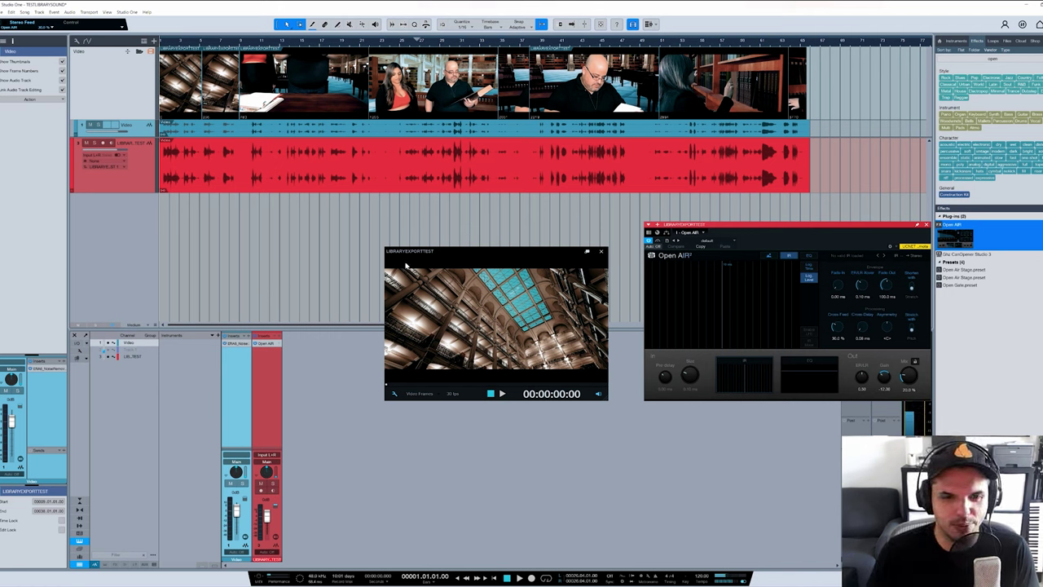
pyautogui.moveTo(418, 252); pyautogui.dragTo(405, 237)
pyautogui.press('space')
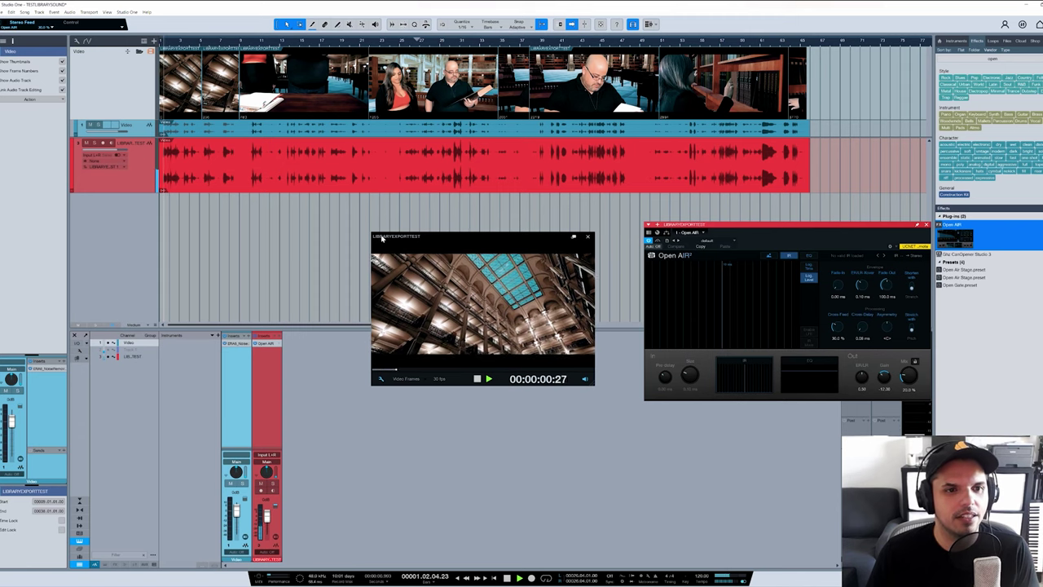
pyautogui.press('space')
# - Mute the audio event on the Video track with the Mute tool, return to the Arrow tool, and leave the track itself unmuted
pyautogui.click(91, 125)
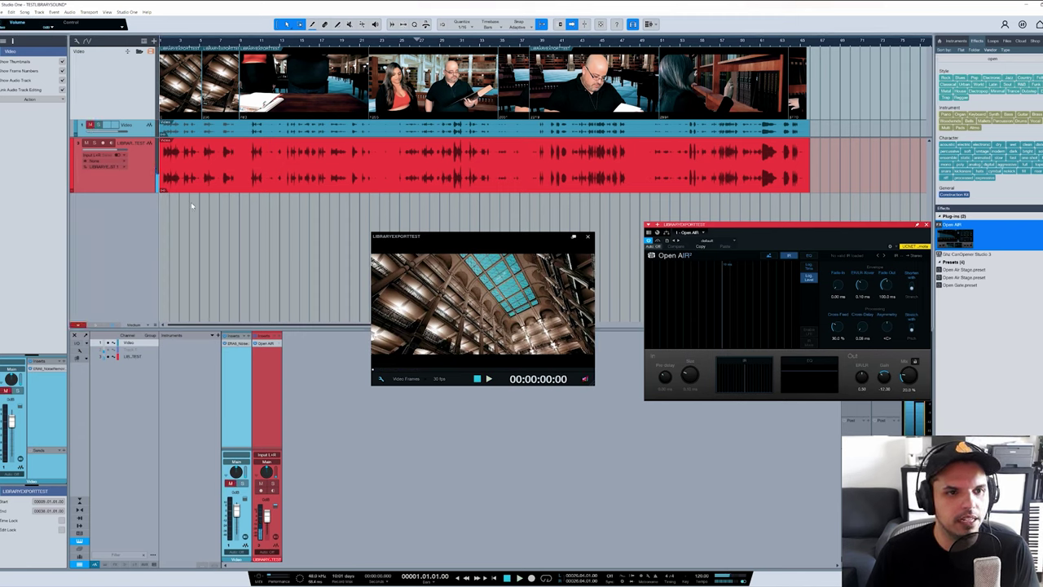
pyautogui.middleClick(436, 150)
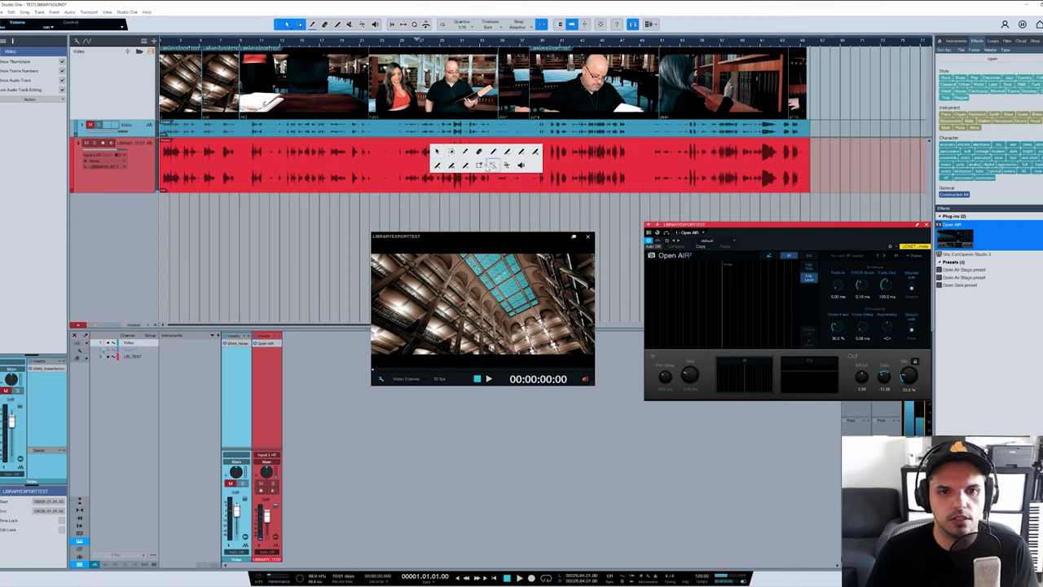
pyautogui.click(494, 167)
pyautogui.click(557, 135)
pyautogui.middleClick(173, 140)
pyautogui.click(179, 154)
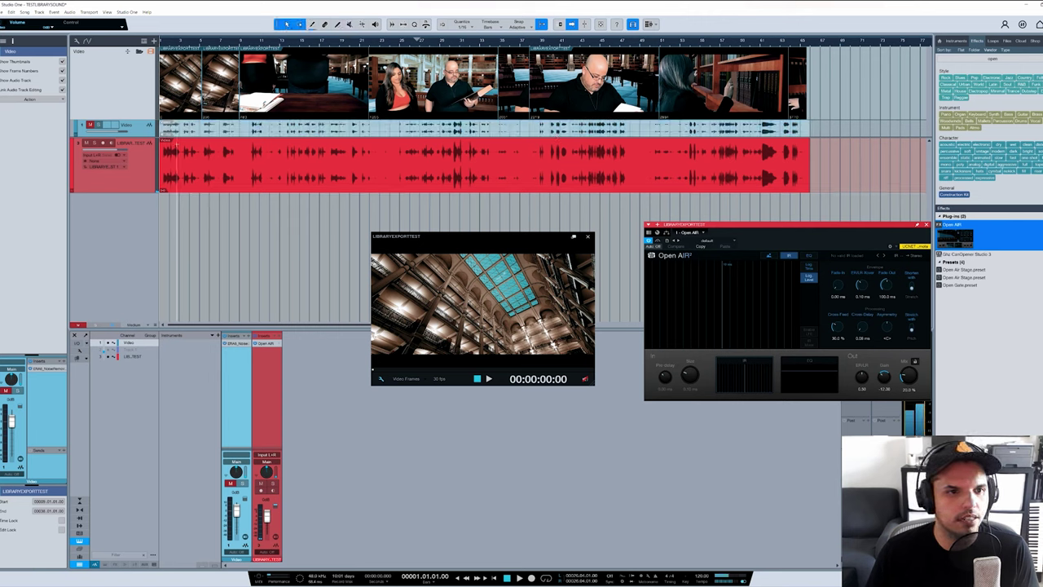
pyautogui.click(90, 125)
# - Play the song from the start while enlarging the dialogue track's height and zooming in on the opening bars, and stop playback
pyautogui.press('space')
pyautogui.moveTo(155, 193); pyautogui.dragTo(161, 221)
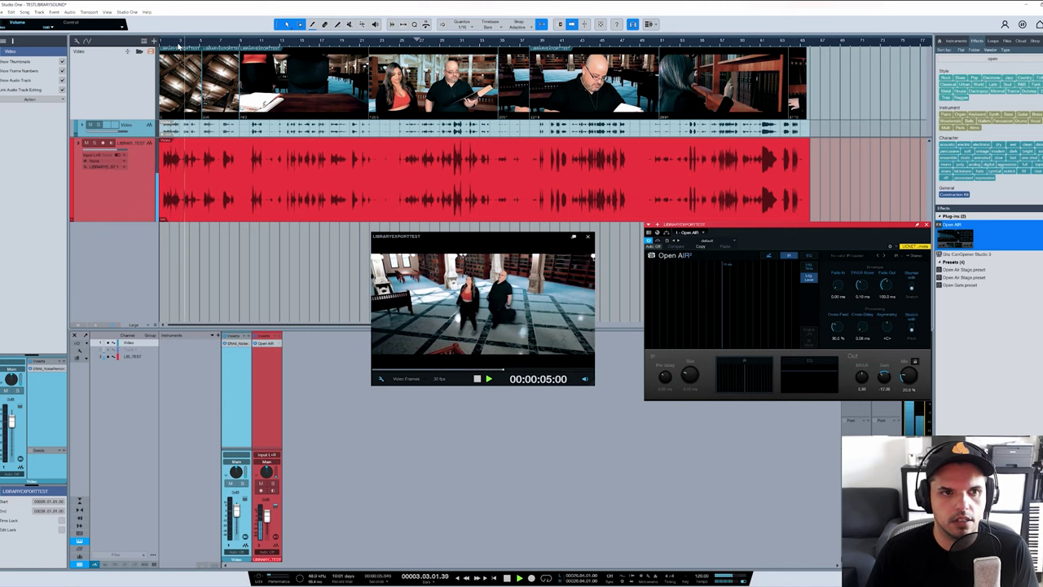
pyautogui.moveTo(179, 41); pyautogui.dragTo(187, 56)
pyautogui.press('e')
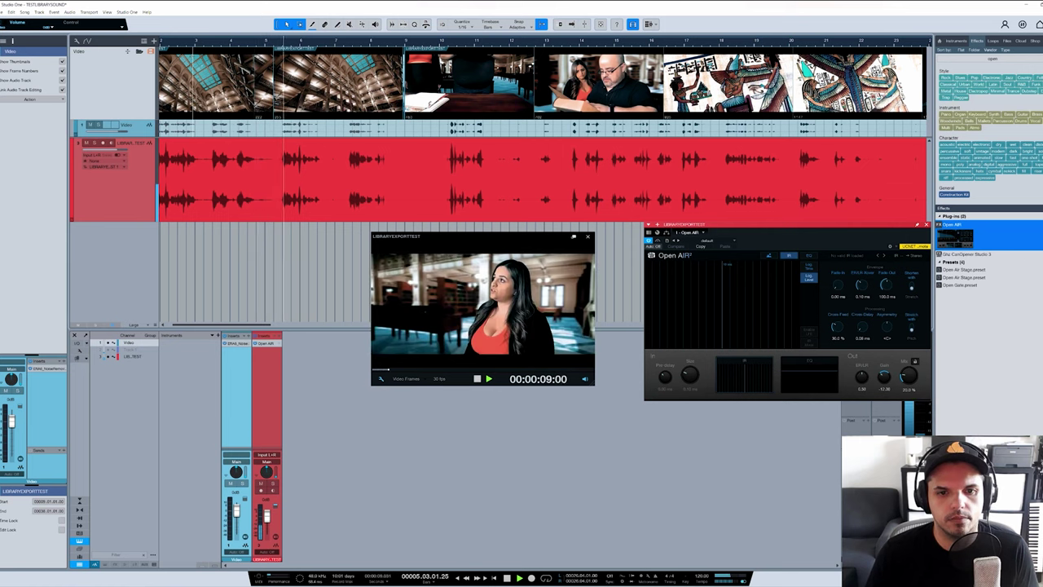
pyautogui.press('space')
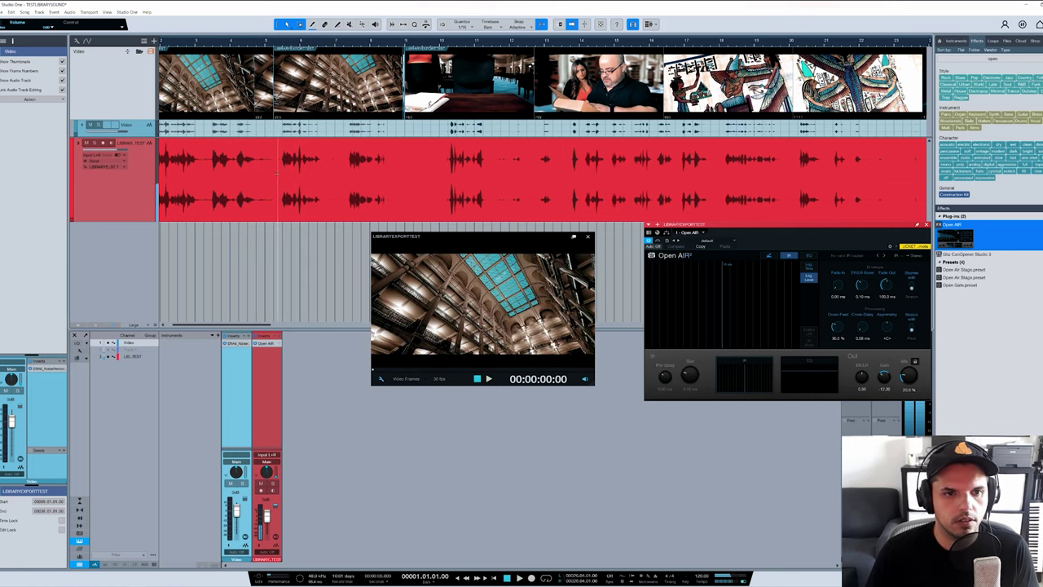
# - Split the dialogue event at about bars 5 and 7, and select the section between the cuts
pyautogui.click(308, 193)
pyautogui.keyDown('alt'); pyautogui.click(339, 201); pyautogui.keyUp('alt')
pyautogui.click(310, 195)
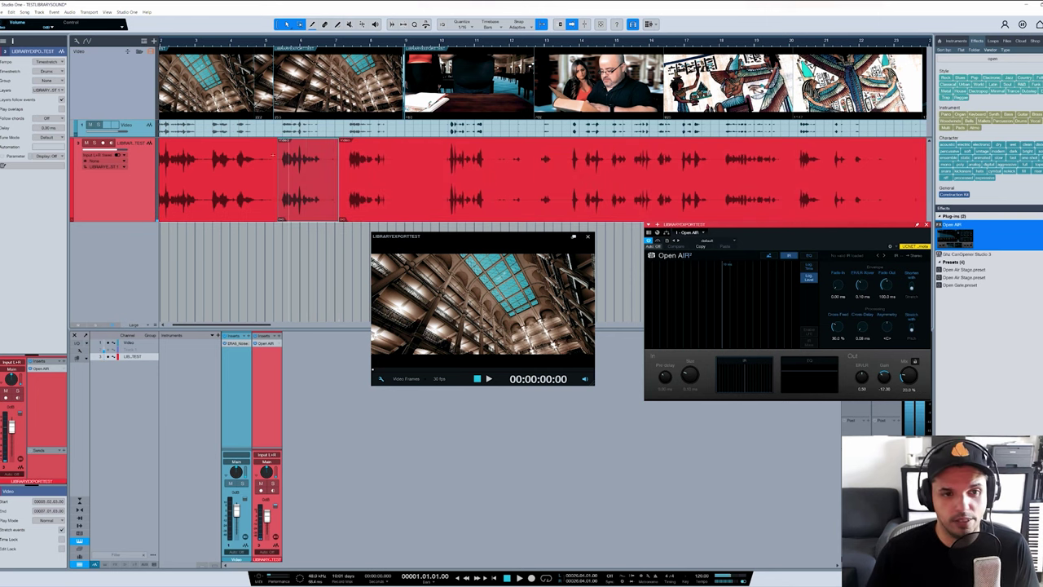
# - Move the opening dialogue section, ahead of the first cut, onto a new track directly below
pyautogui.click(245, 41)
pyautogui.click(242, 192)
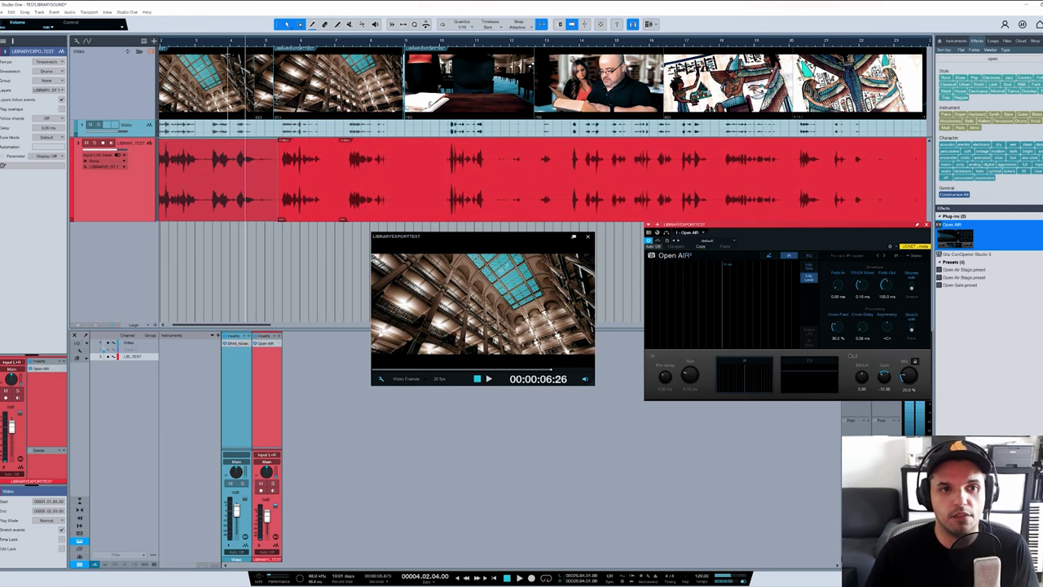
pyautogui.click(213, 127)
pyautogui.moveTo(235, 212); pyautogui.dragTo(236, 259)
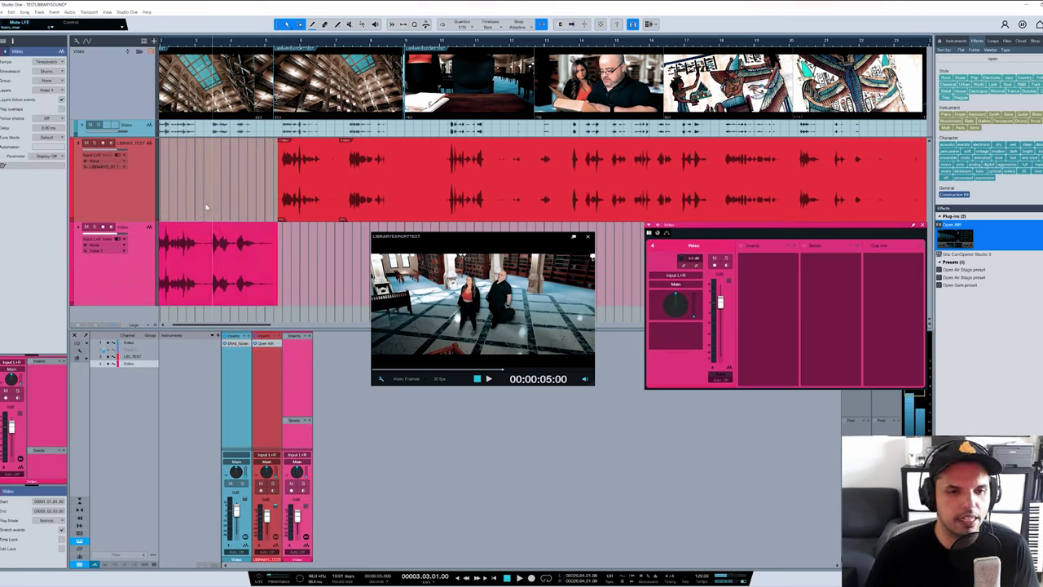
# - Select the short dialogue section between the cuts, place the playhead at its start near bar 5, and hide the mixer
pyautogui.click(311, 194)
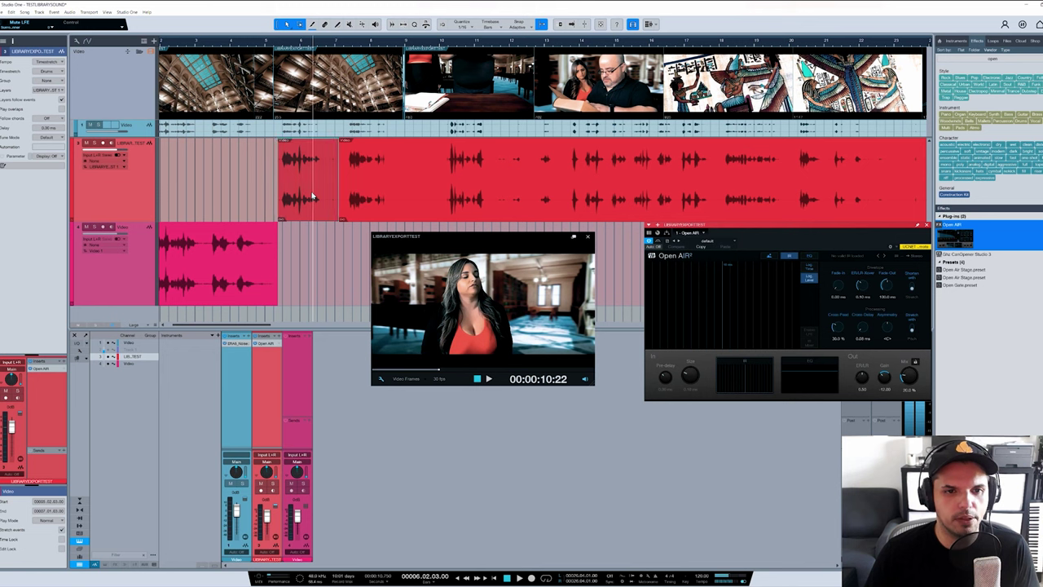
pyautogui.click(282, 42)
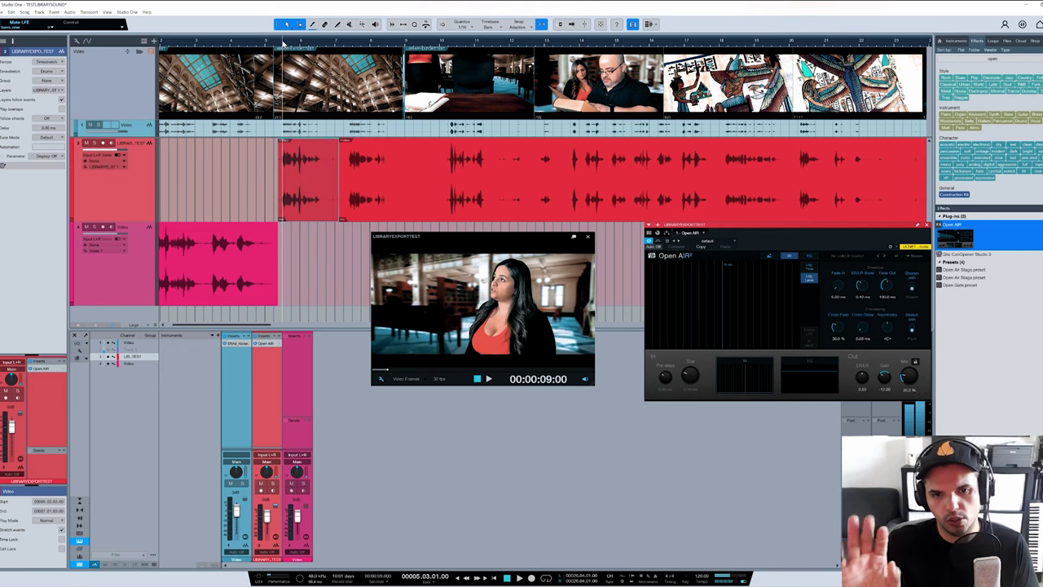
pyautogui.press('F3')
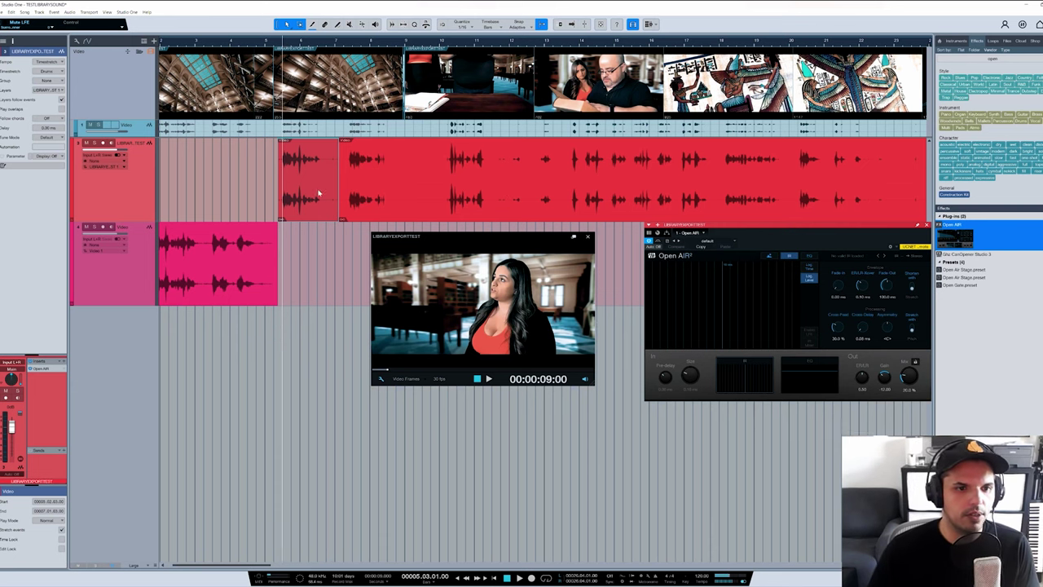
# - Select the opening dialogue section, return the playhead to the song start, and zoom in with the video window moved below the tracks
pyautogui.click(243, 282)
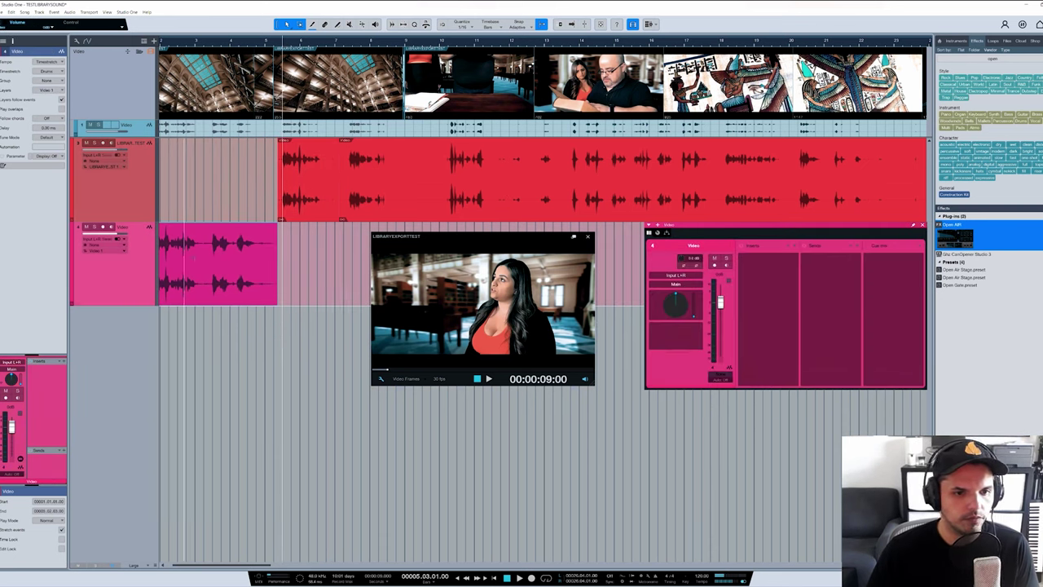
pyautogui.press(',')
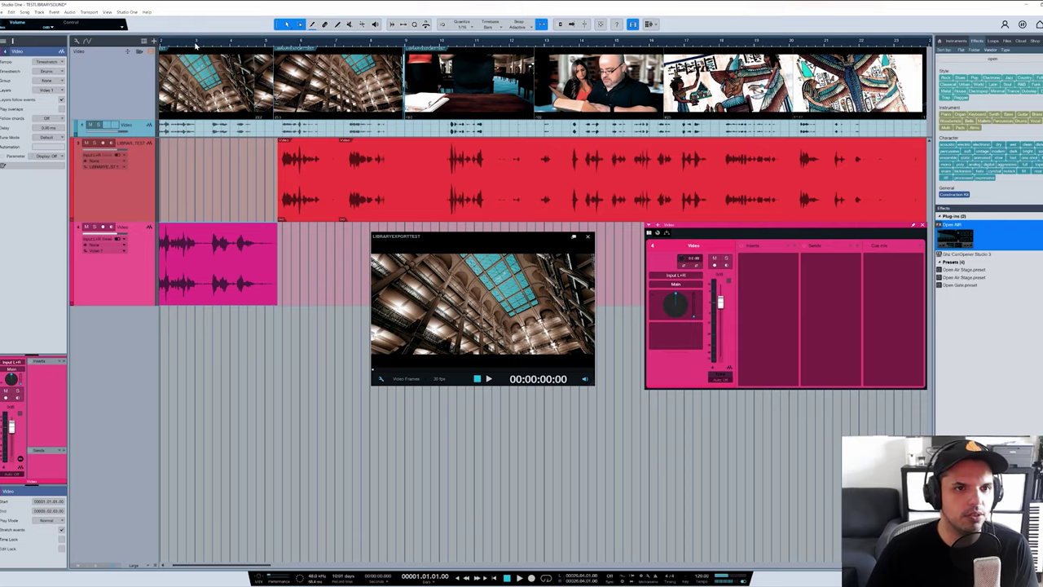
pyautogui.press('w')
pyautogui.press('e')
pyautogui.press('e')
pyautogui.moveTo(428, 235); pyautogui.dragTo(466, 319)
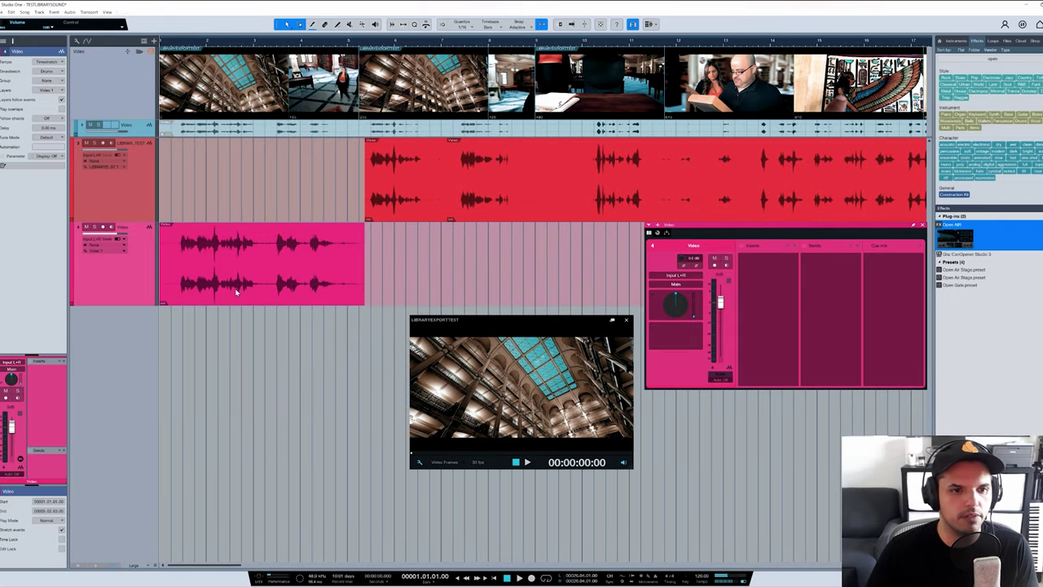
# - Insert the ERA Noise Remover on the opening dialogue track and expand its entry in the inserts
pyautogui.click(65, 362)
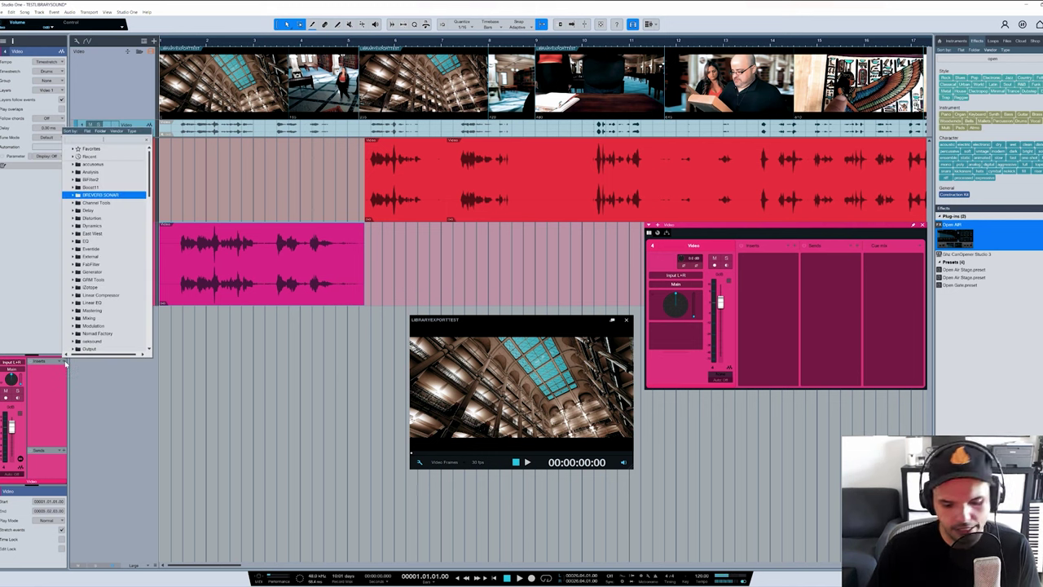
pyautogui.write('noise')
pyautogui.press('Return')
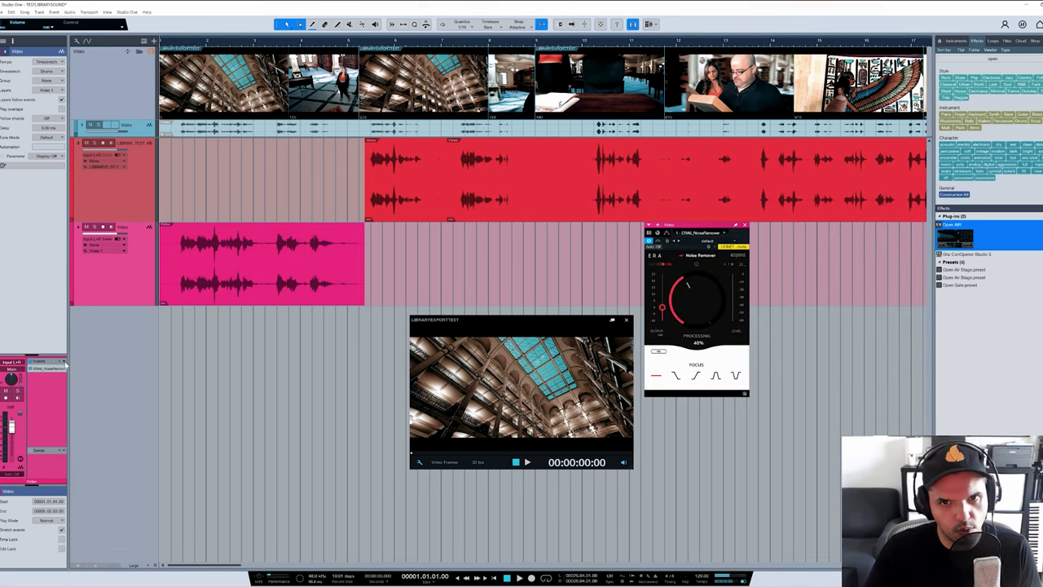
pyautogui.press('space')
pyautogui.press('space')
pyautogui.click(47, 369)
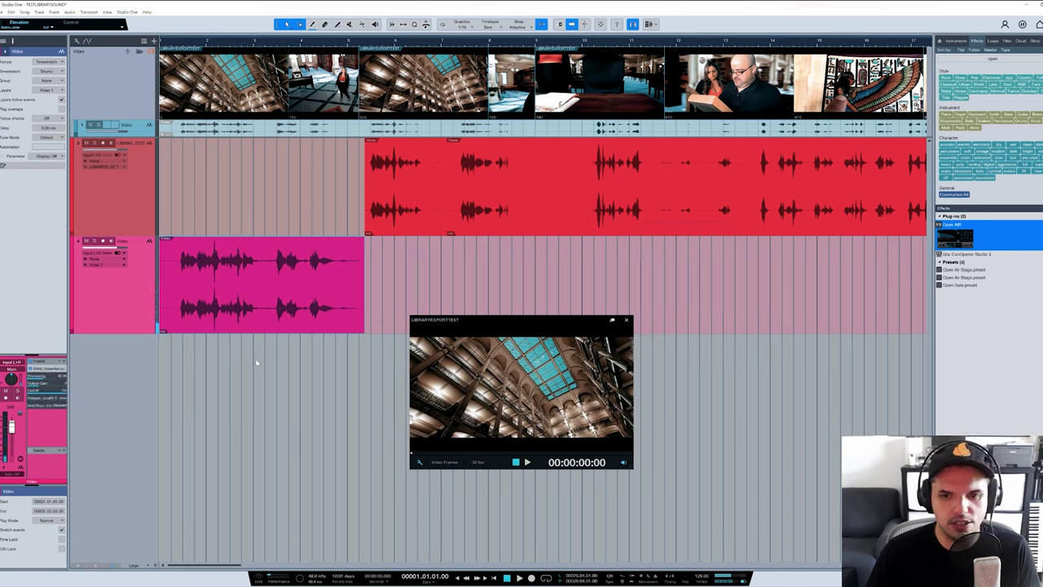
# - Set the Noise Remover to the second Focus curve and its Processing to 63% while playing the opening dialogue
pyautogui.click(48, 370)
pyautogui.click(676, 376)
pyautogui.moveTo(693, 324); pyautogui.dragTo(695, 321)
pyautogui.press('space')
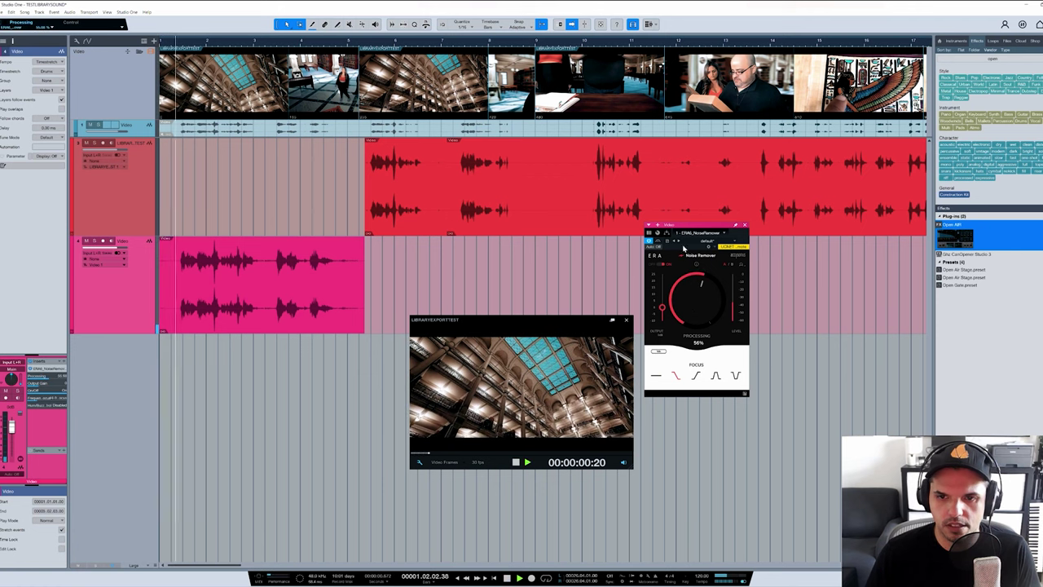
pyautogui.scroll(4, 694, 312)
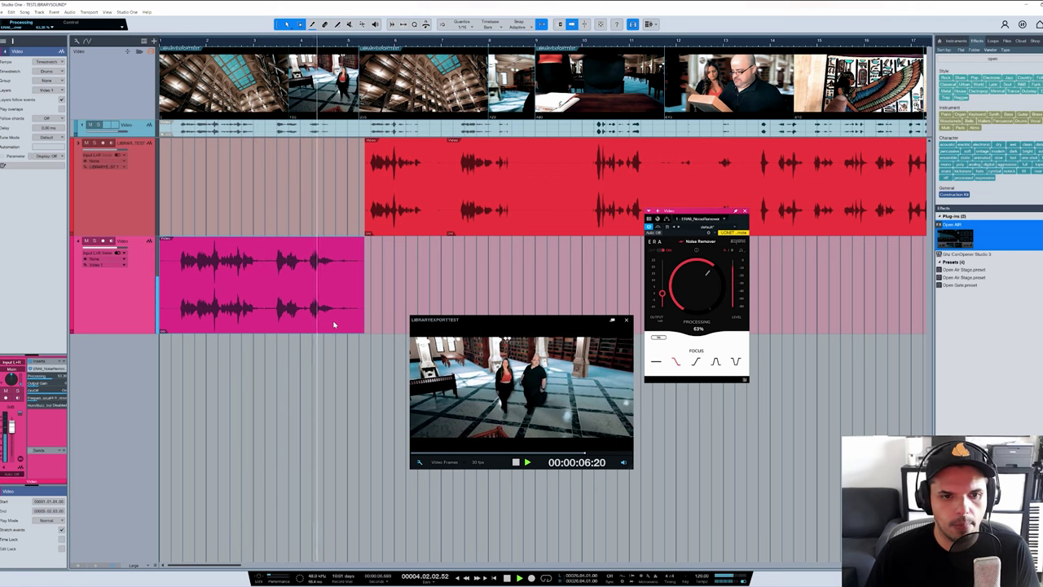
pyautogui.press('space')
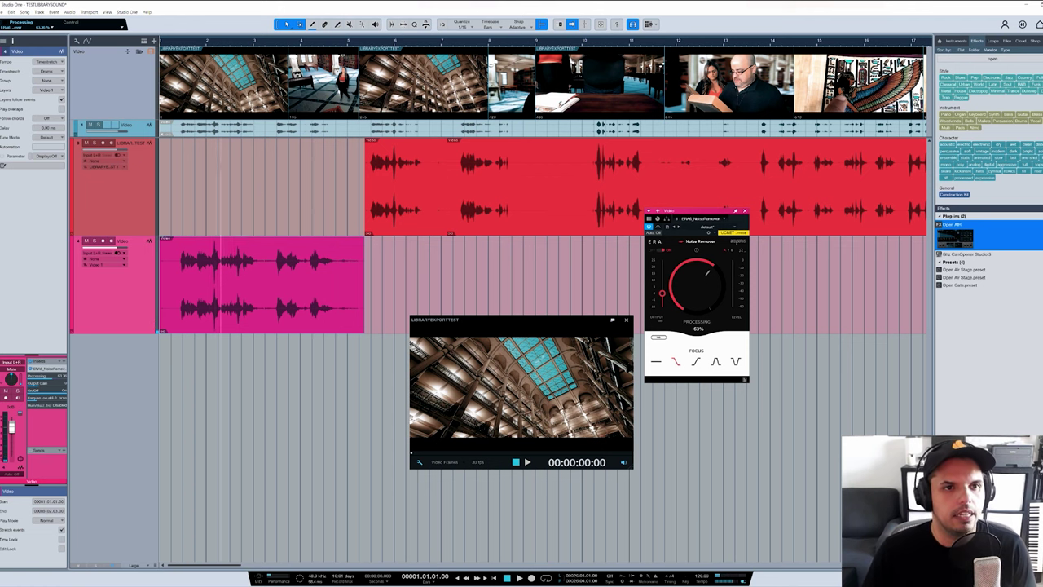
# - Listen to the noise-reduced opening dialogue from bar 1, show the mixer during playback, and stop
pyautogui.click(180, 46)
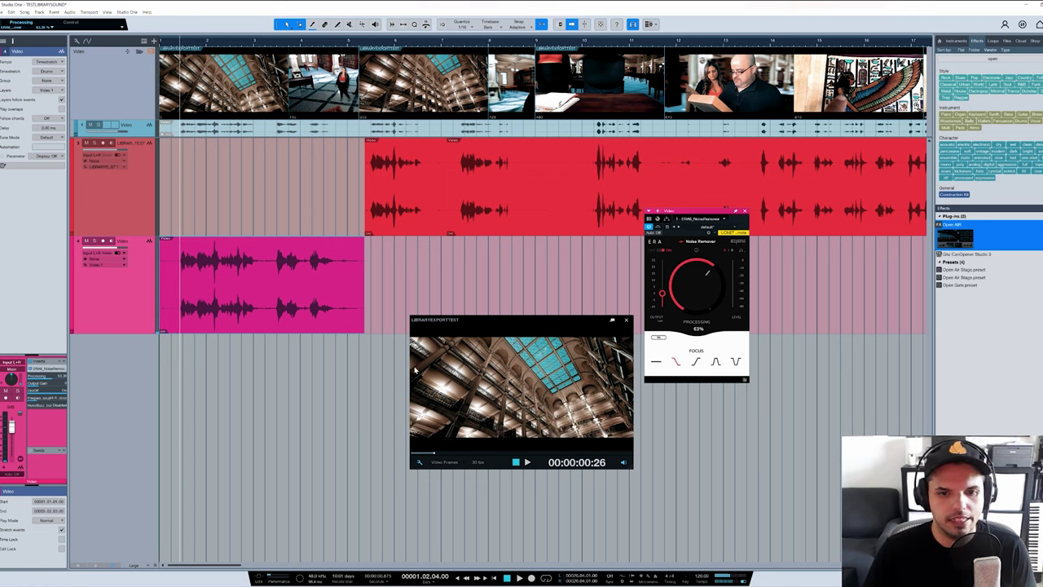
pyautogui.press('space')
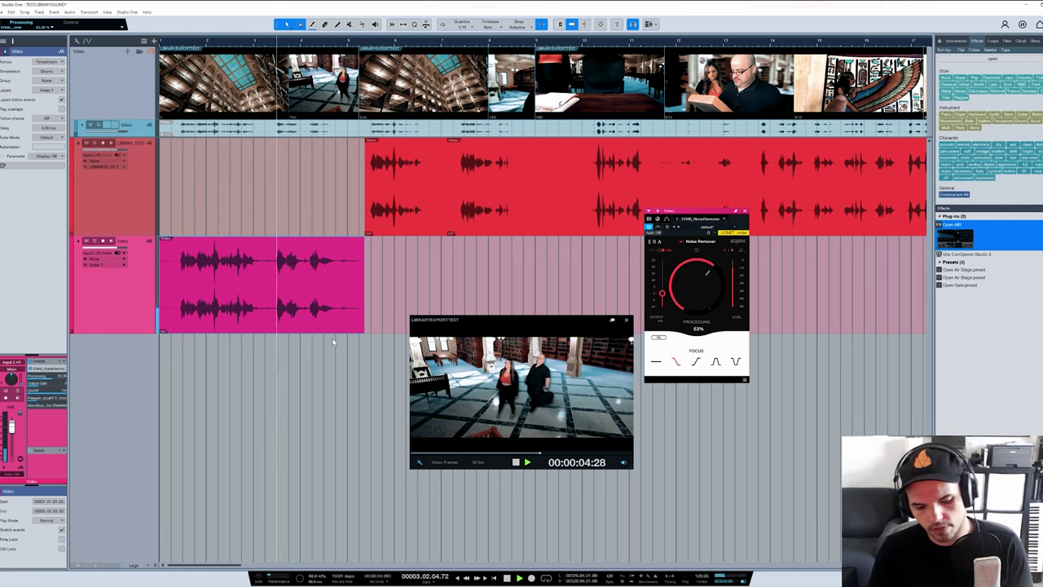
pyautogui.press('F3')
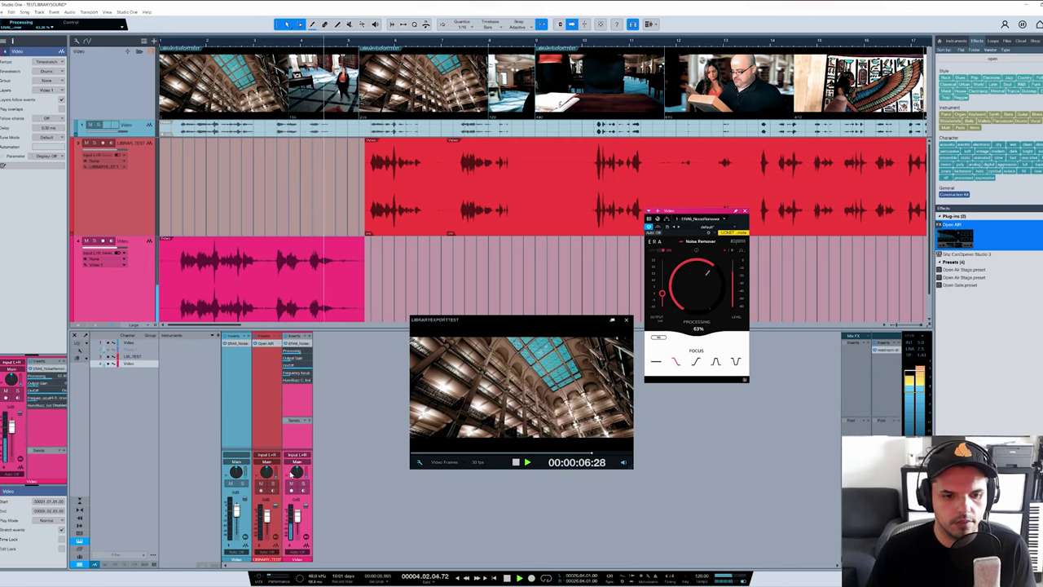
pyautogui.press('space')
# - Open the opening dialogue track's Surround Panner, play the section with the panner moved aside, and close the panner
pyautogui.doubleClick(296, 472)
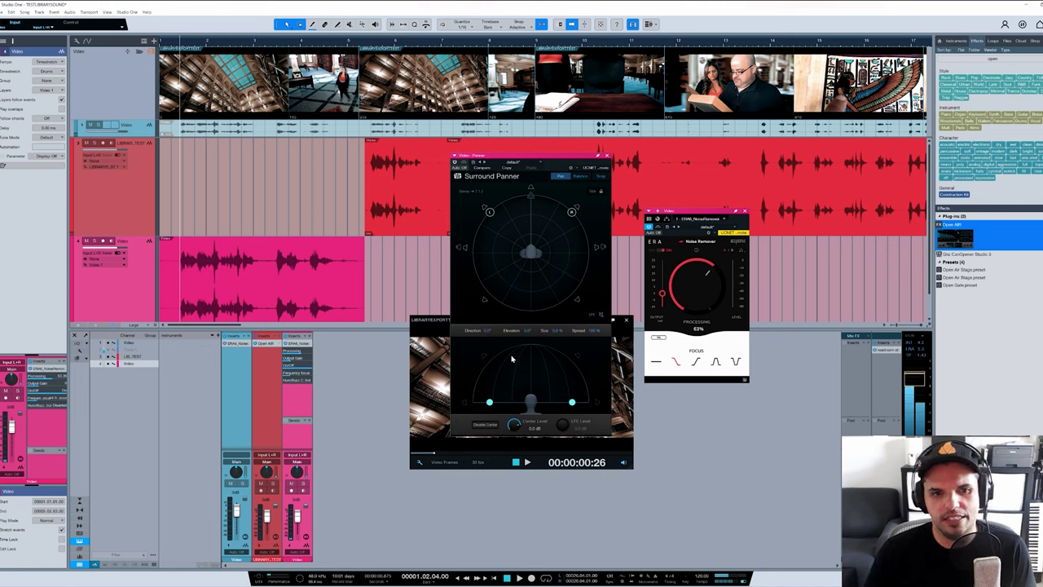
pyautogui.click(209, 43)
pyautogui.click(197, 42)
pyautogui.moveTo(517, 160); pyautogui.dragTo(888, 269)
pyautogui.press('space')
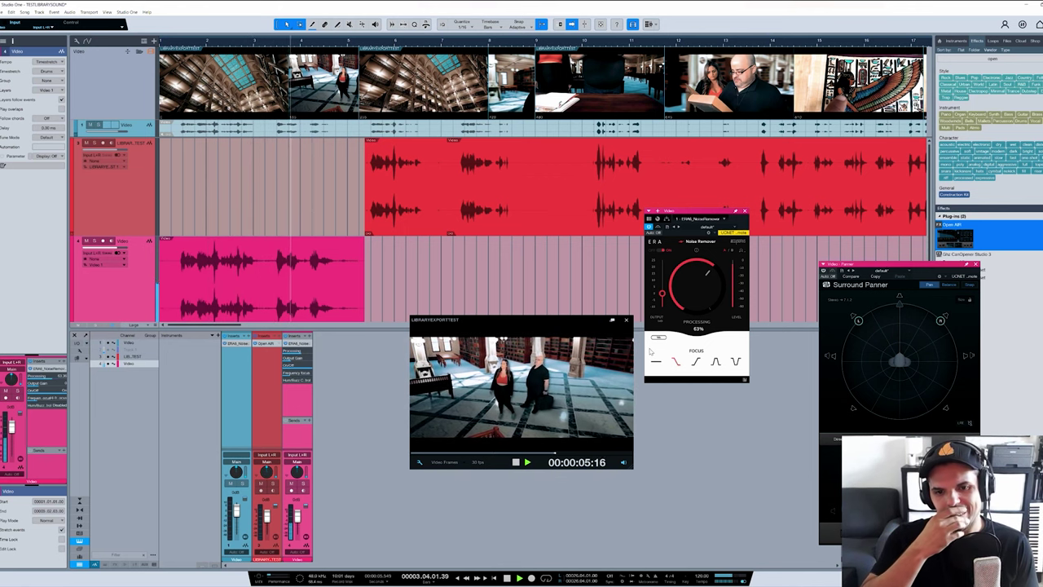
pyautogui.press('space')
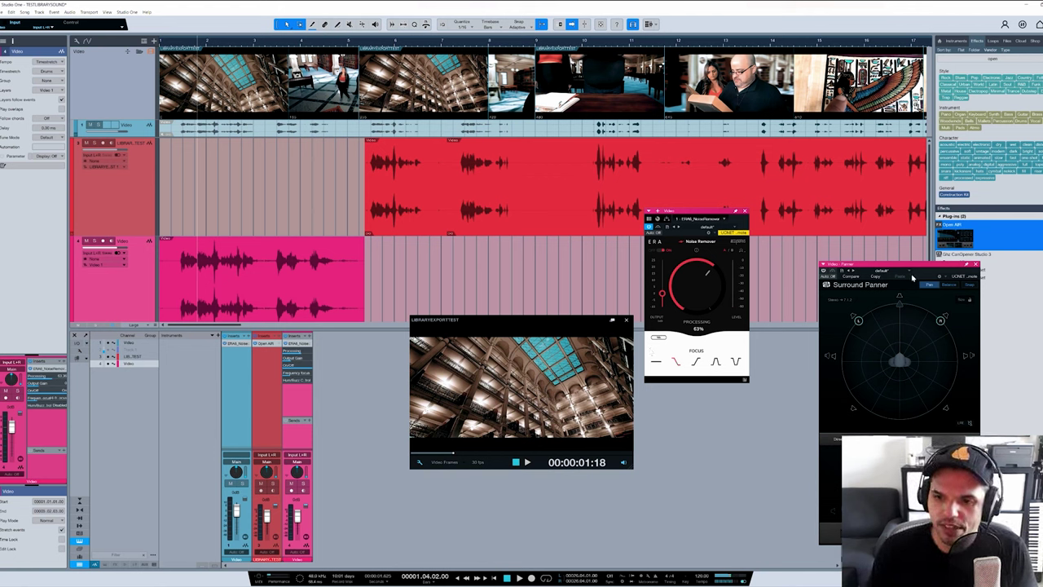
pyautogui.click(976, 265)
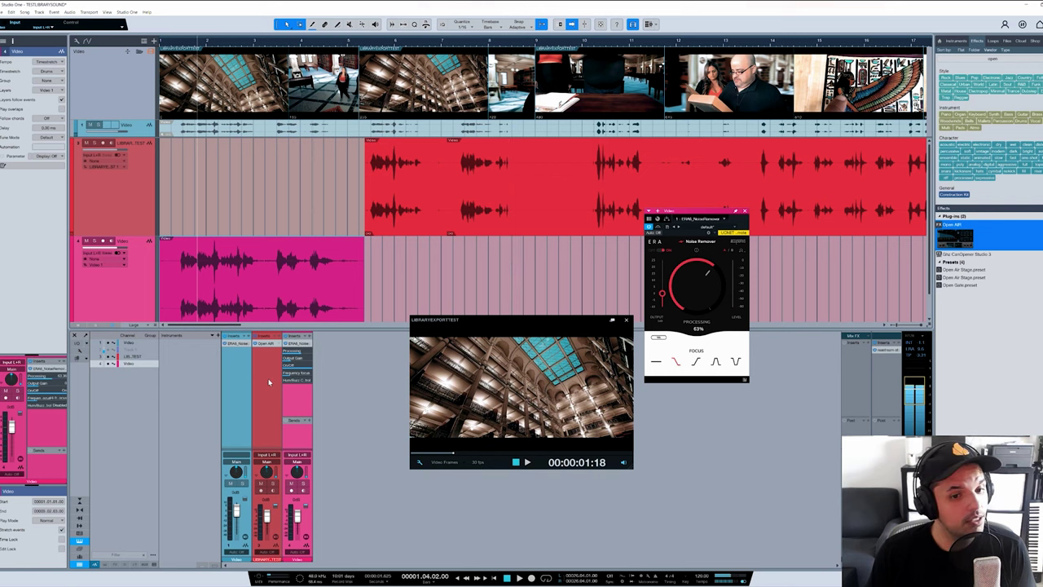
# - Open the Open AIR reverb on the main dialogue channel and arrange its window above the video window
pyautogui.click(230, 369)
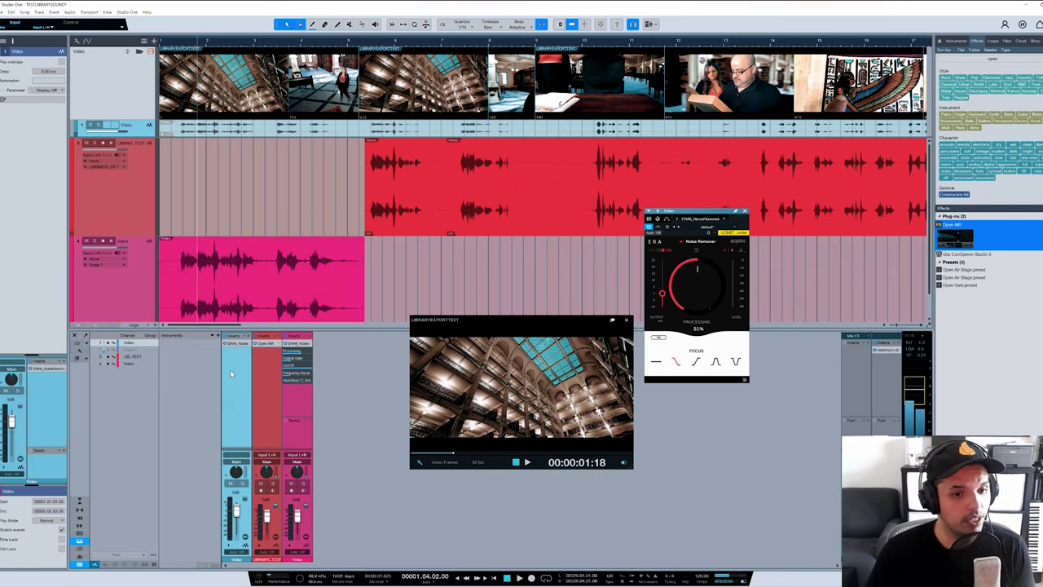
pyautogui.doubleClick(265, 344)
pyautogui.scroll(-1, 278, 299)
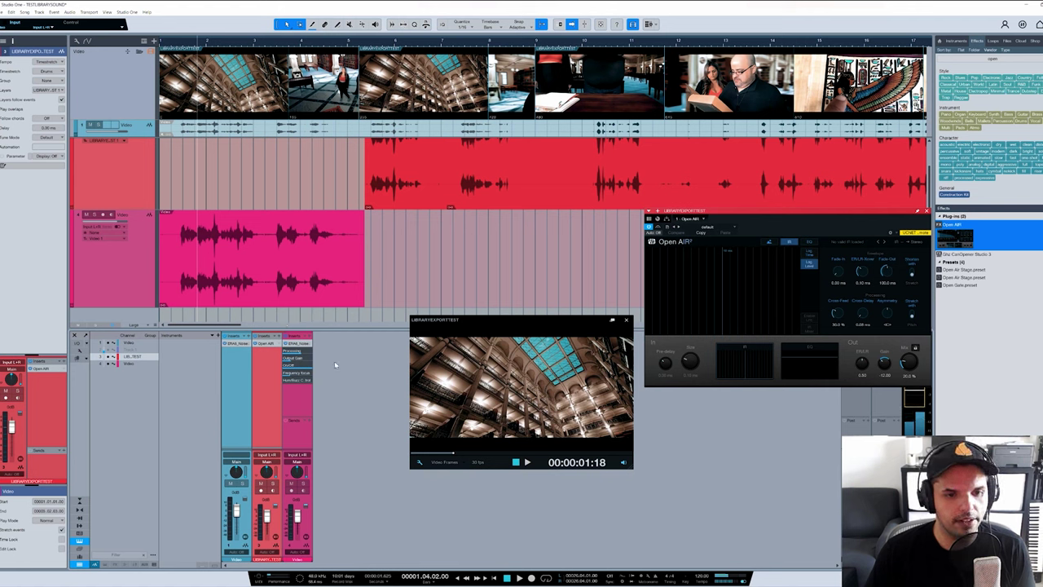
pyautogui.moveTo(465, 330); pyautogui.dragTo(488, 343)
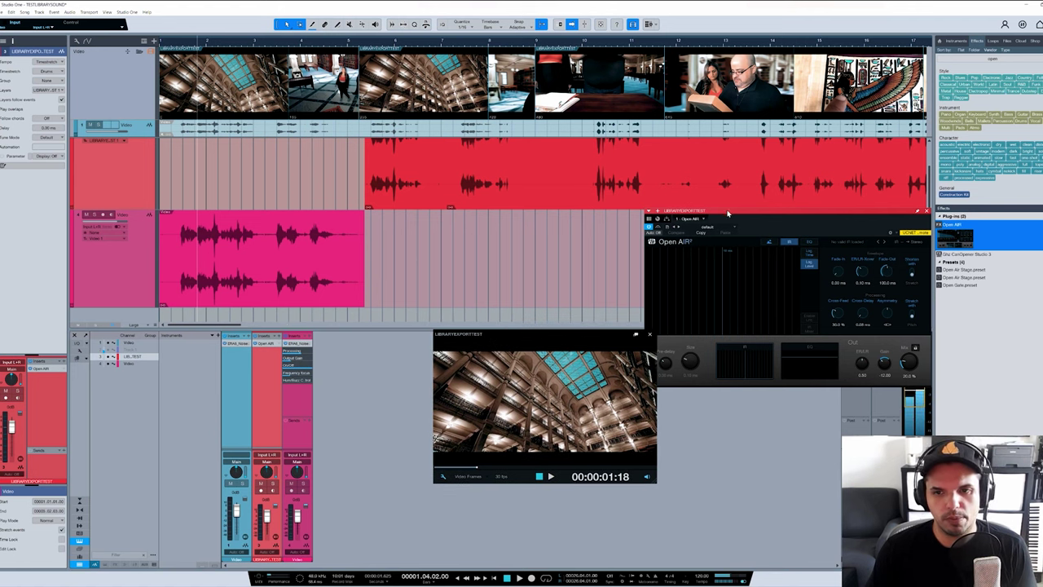
pyautogui.moveTo(728, 213); pyautogui.dragTo(498, 136)
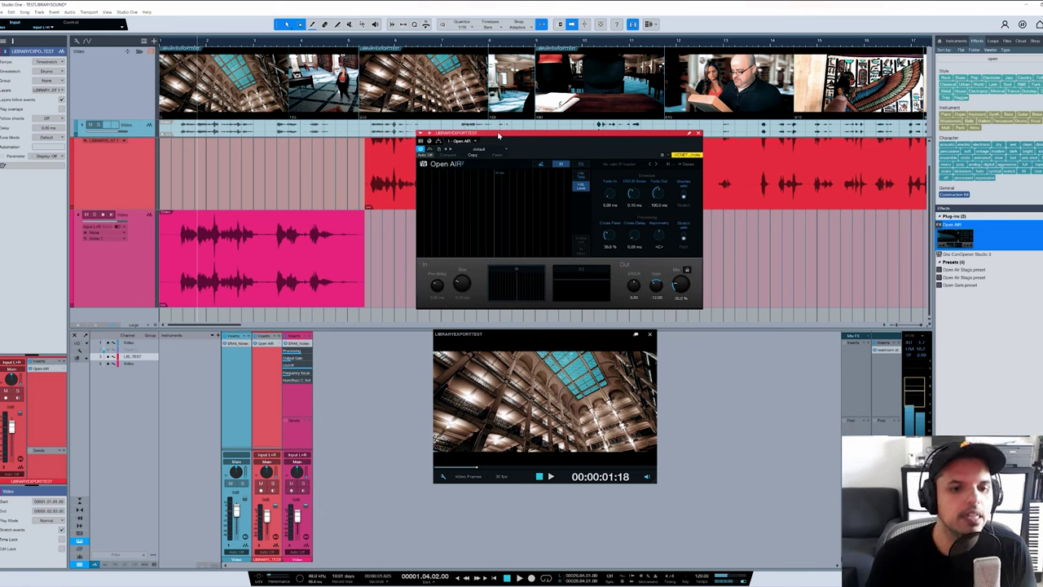
# - Copy the Open AIR insert onto the opening dialogue track after the Noise Remover, rearrange the windows, and hide the mixer
pyautogui.click(293, 347)
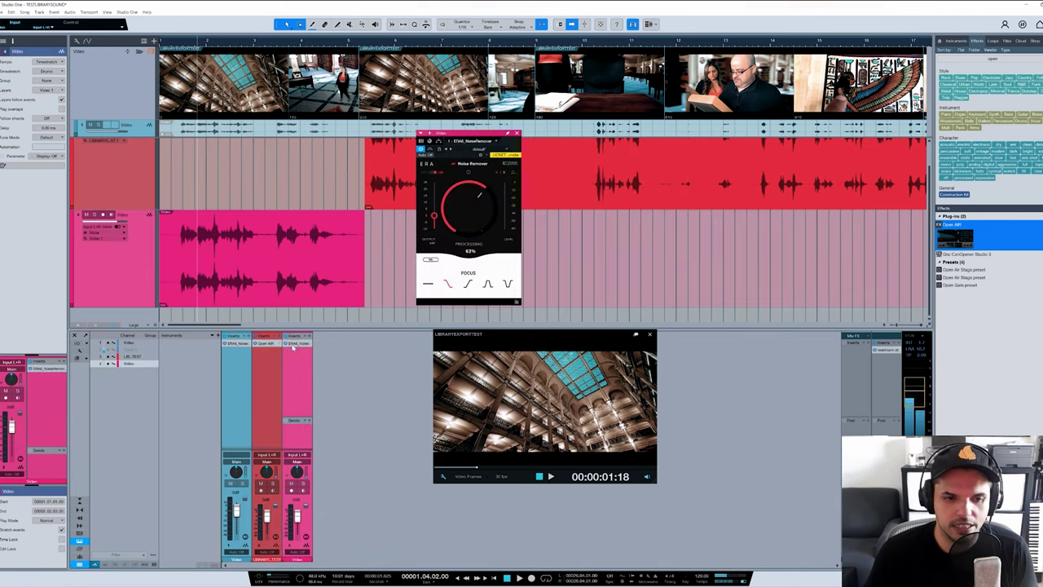
pyautogui.moveTo(269, 345); pyautogui.dragTo(304, 368)
pyautogui.moveTo(624, 135); pyautogui.dragTo(804, 149)
pyautogui.moveTo(574, 354); pyautogui.dragTo(481, 242)
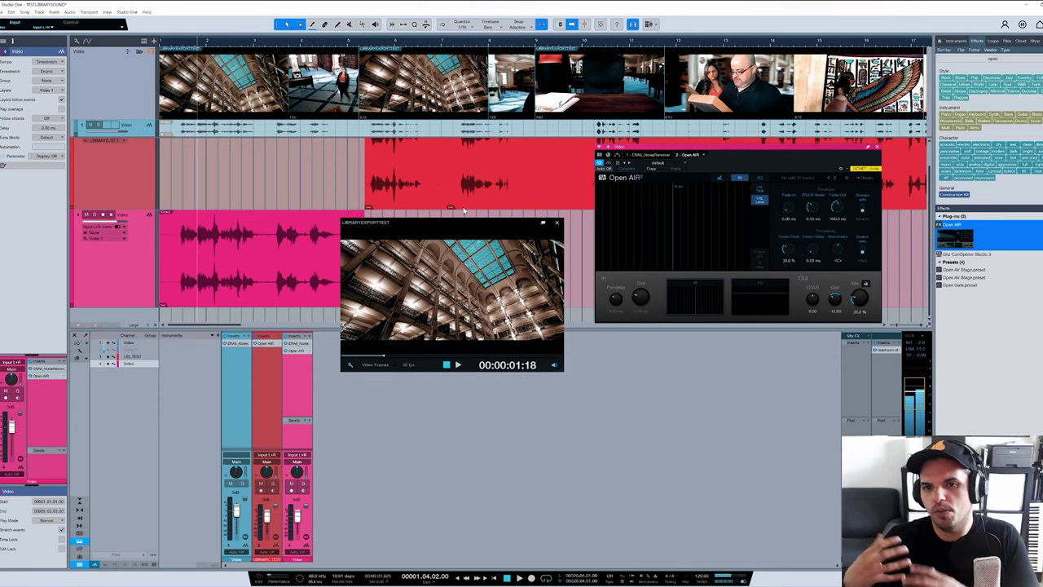
pyautogui.press('F3')
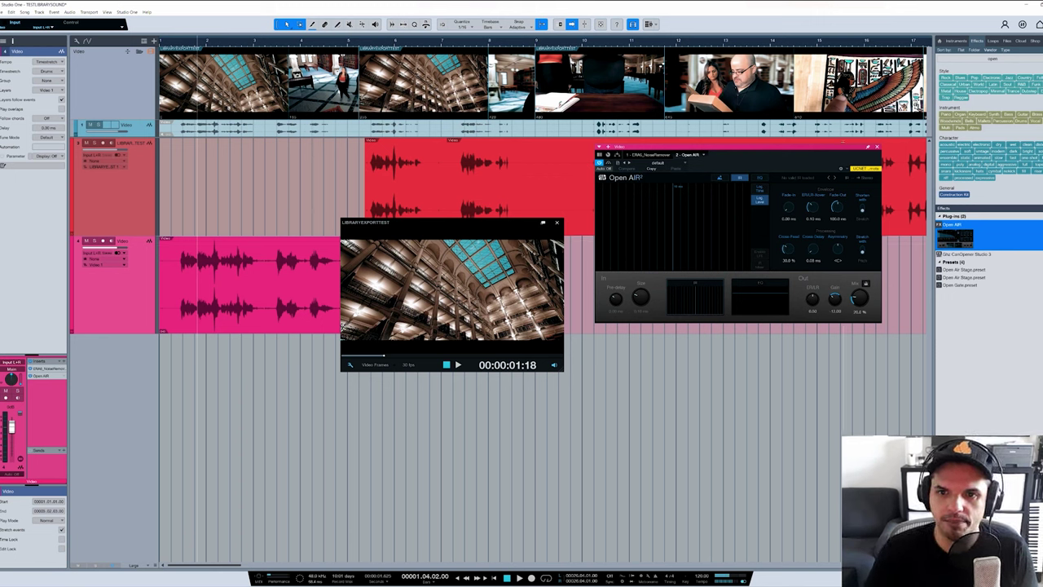
# - Load the Grand Hall preset from the 3D-IR Halls folder into the opening dialogue's Open AIR, and move its window beside the video
pyautogui.click(656, 163)
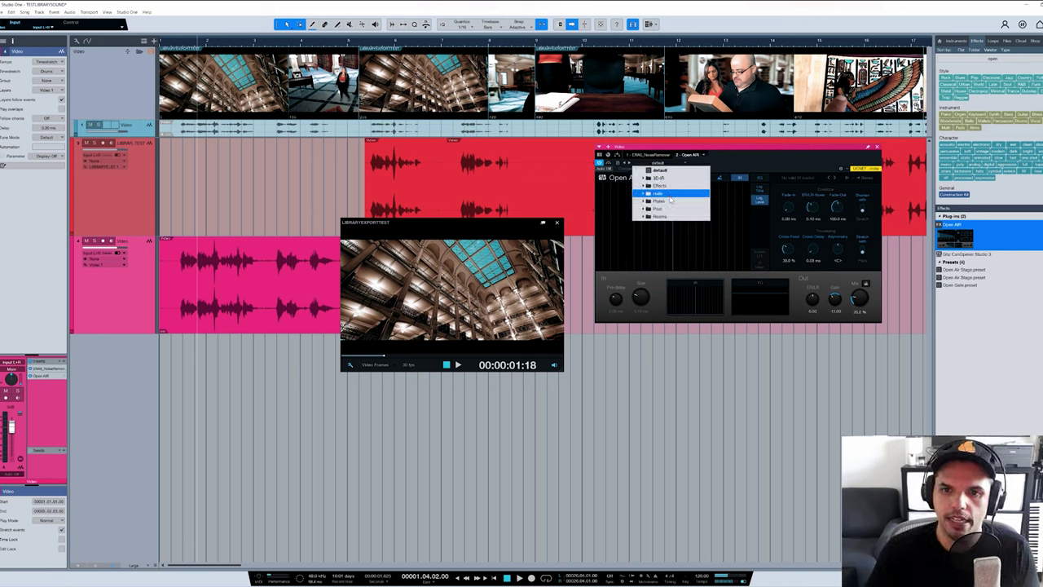
pyautogui.click(673, 194)
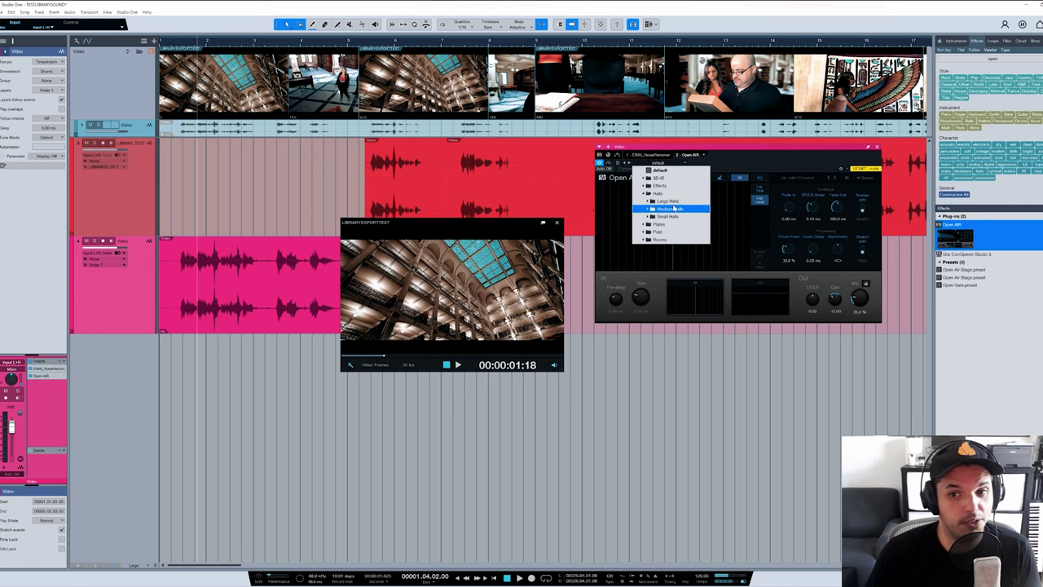
pyautogui.click(673, 208)
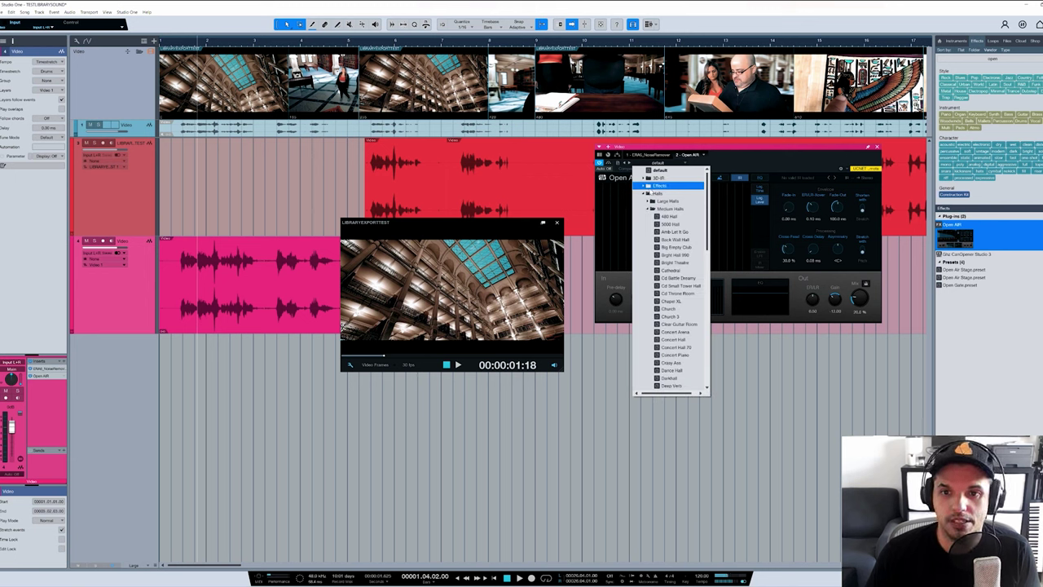
pyautogui.click(645, 194)
pyautogui.click(644, 178)
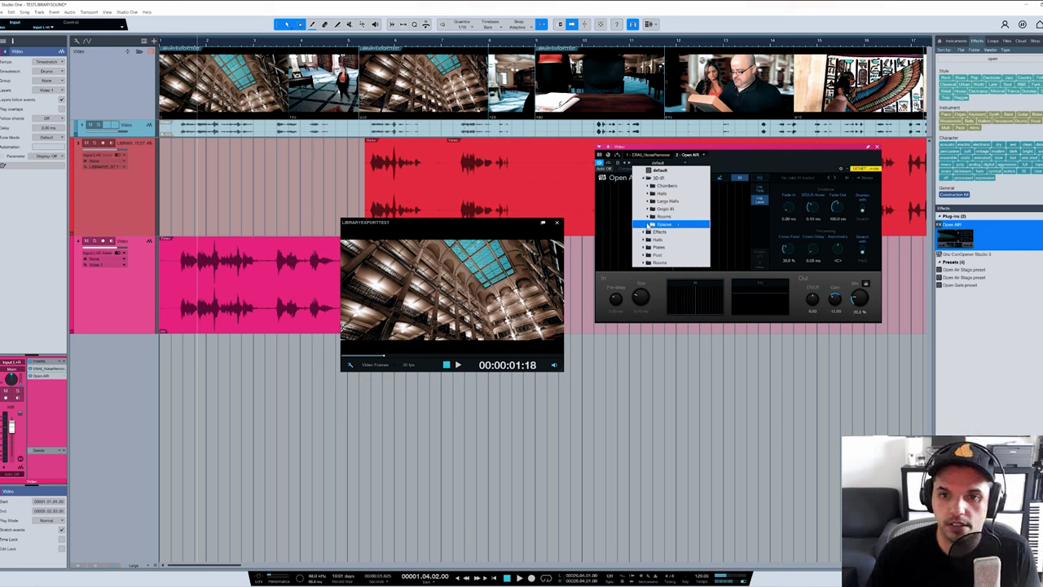
pyautogui.click(649, 225)
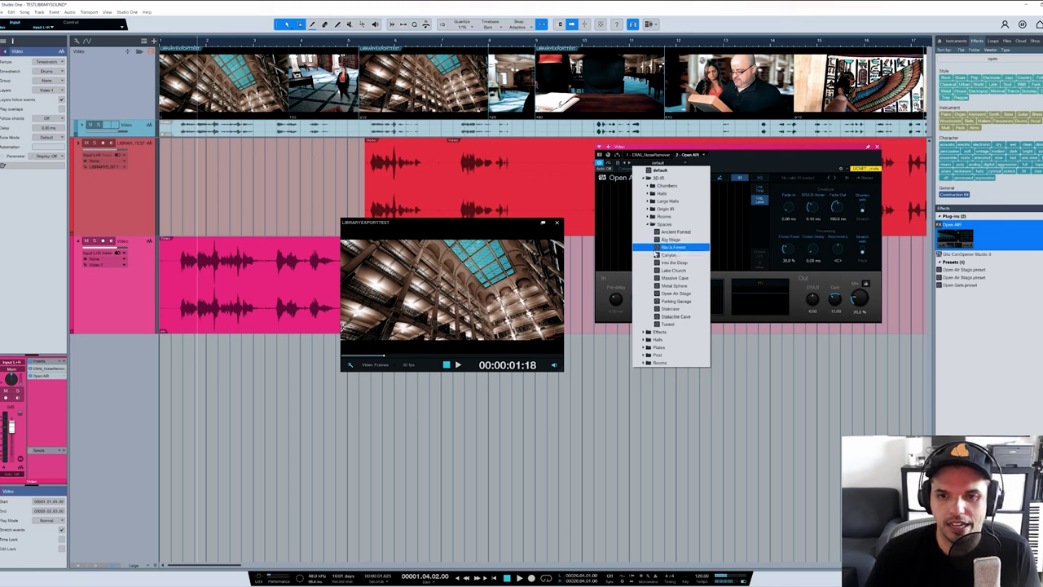
pyautogui.click(649, 201)
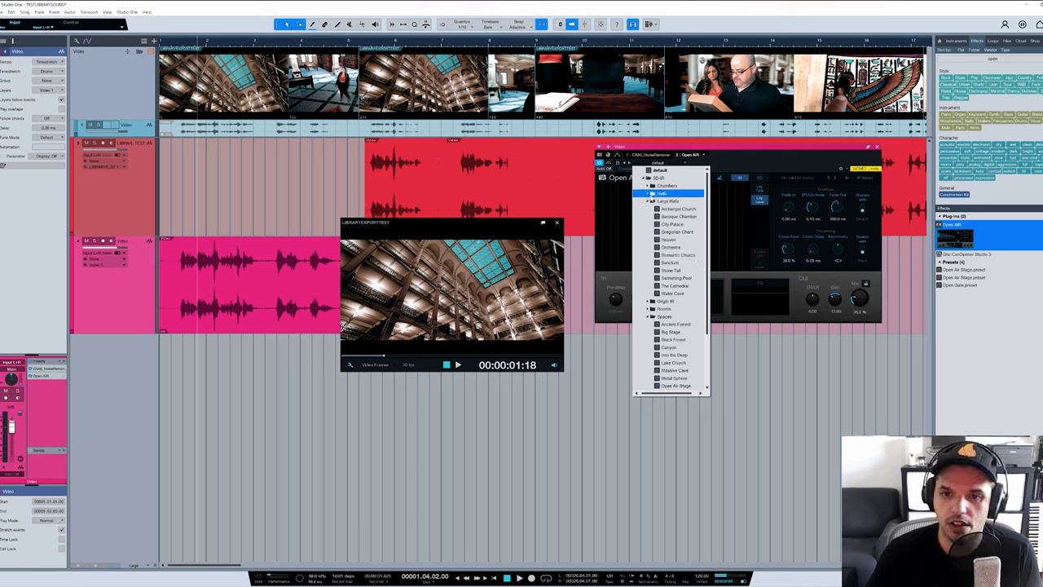
pyautogui.click(660, 193)
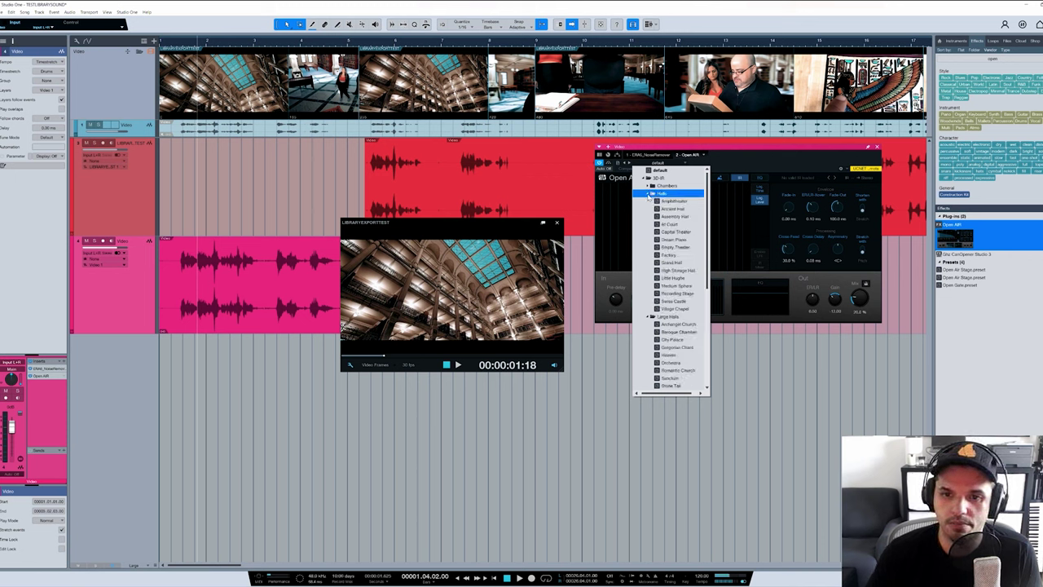
pyautogui.click(687, 263)
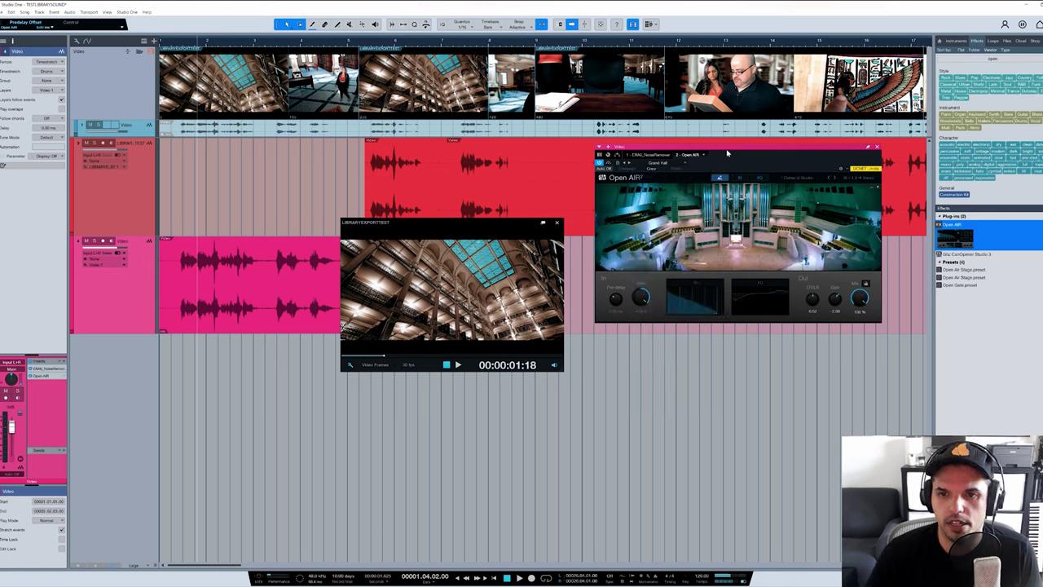
pyautogui.moveTo(720, 147); pyautogui.dragTo(715, 228)
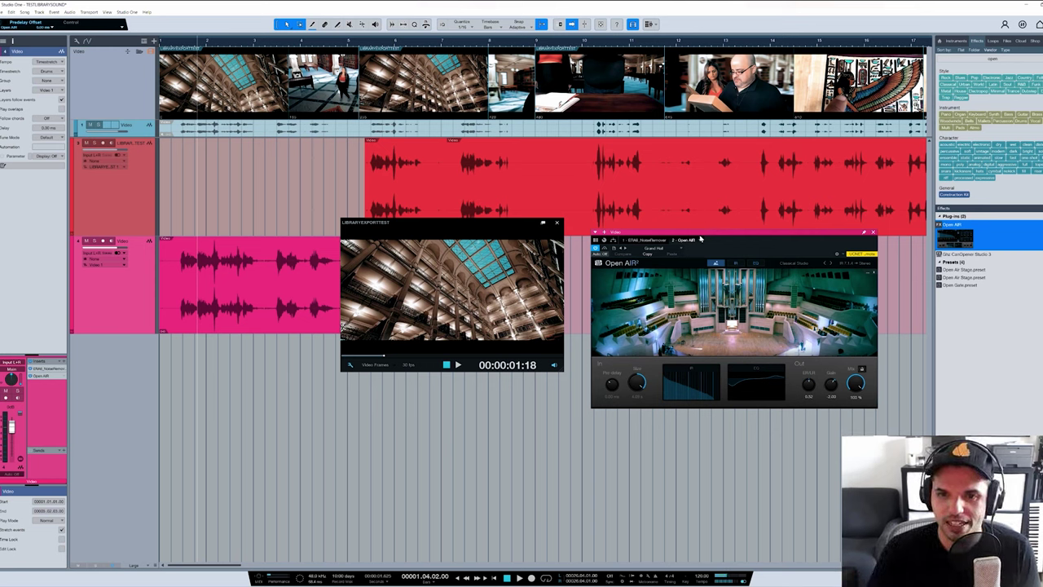
# - Try the High Storage Hall preset in the opening dialogue's Open AIR, and go back to the Grand Hall preset
pyautogui.moveTo(699, 239); pyautogui.dragTo(668, 238)
pyautogui.click(623, 248)
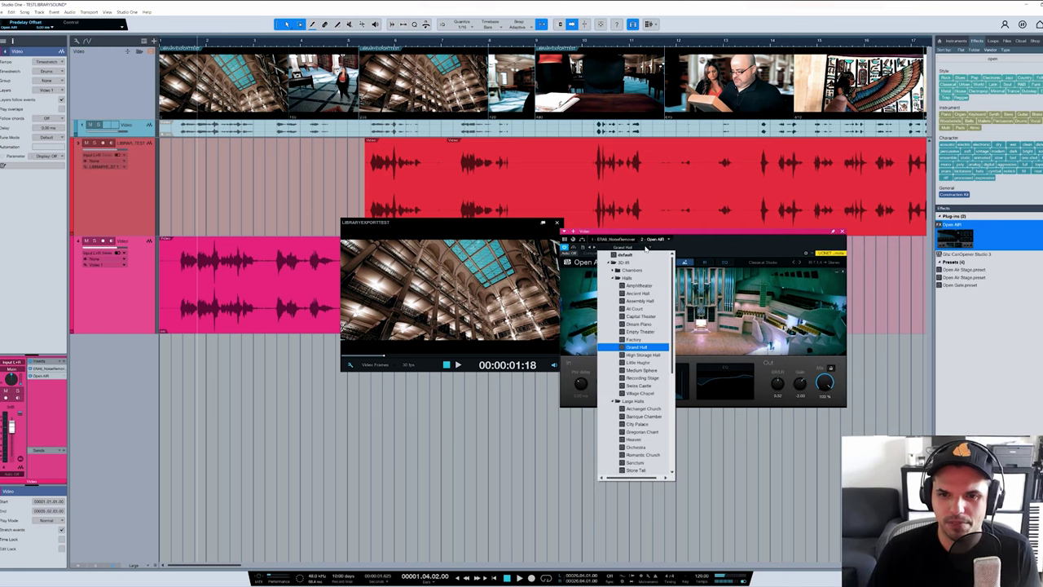
pyautogui.click(648, 356)
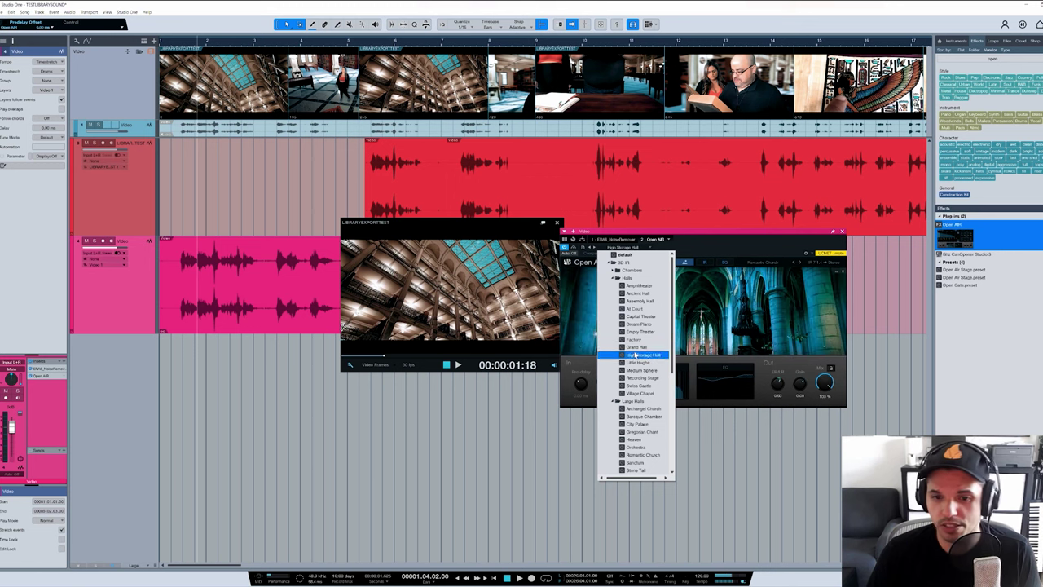
pyautogui.click(714, 249)
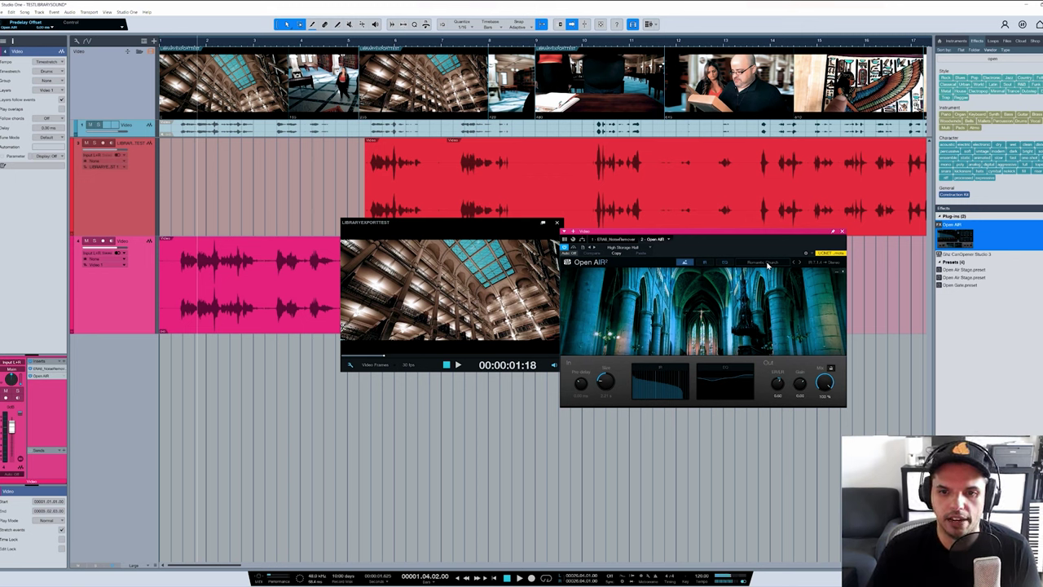
pyautogui.click(621, 248)
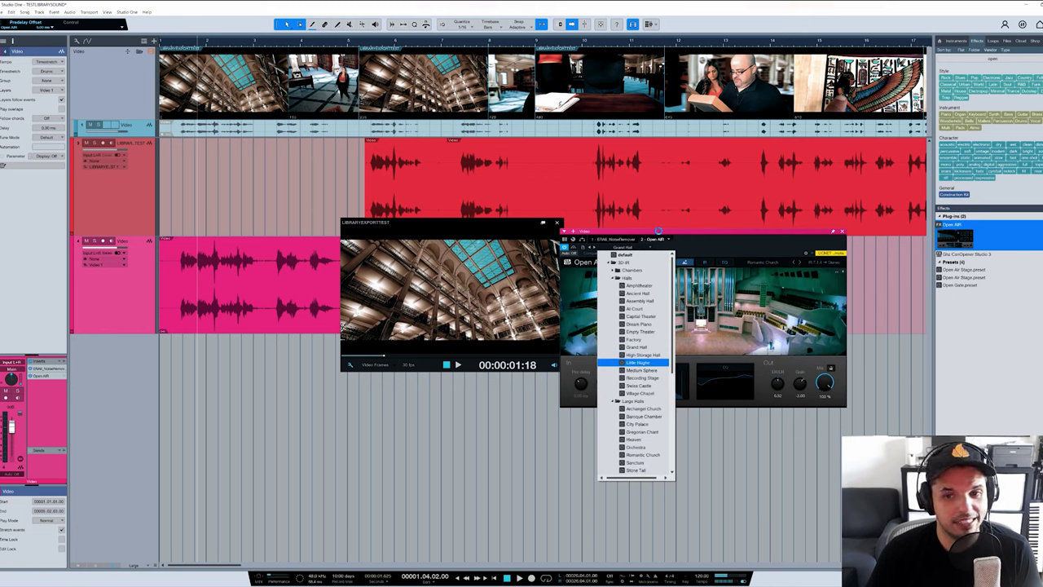
pyautogui.click(643, 348)
# - Place the playhead near the start, and examine Open AIR's EQ and impulse response pages before returning to its main page
pyautogui.click(170, 47)
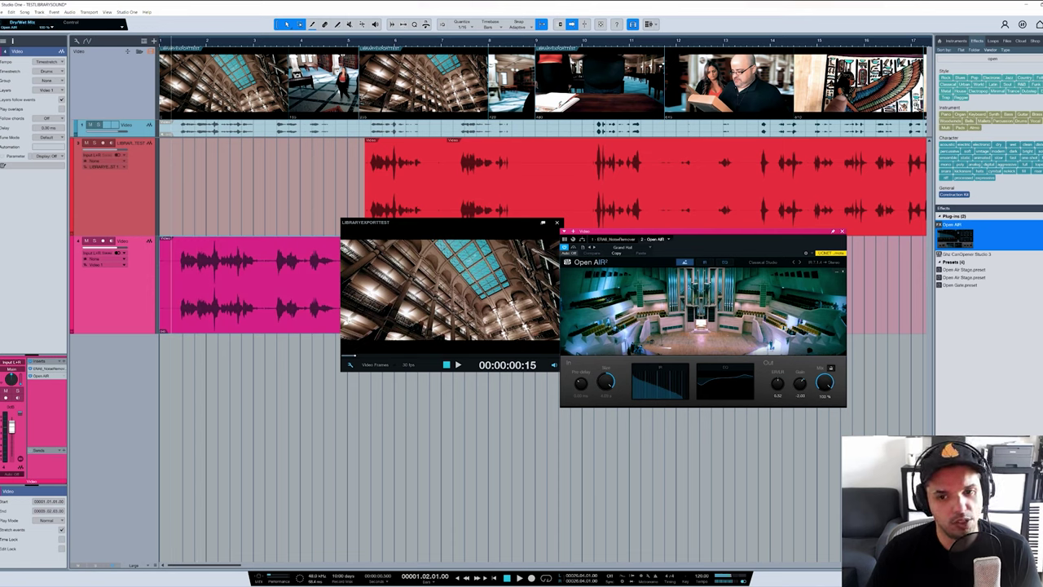
pyautogui.moveTo(663, 235); pyautogui.dragTo(673, 251)
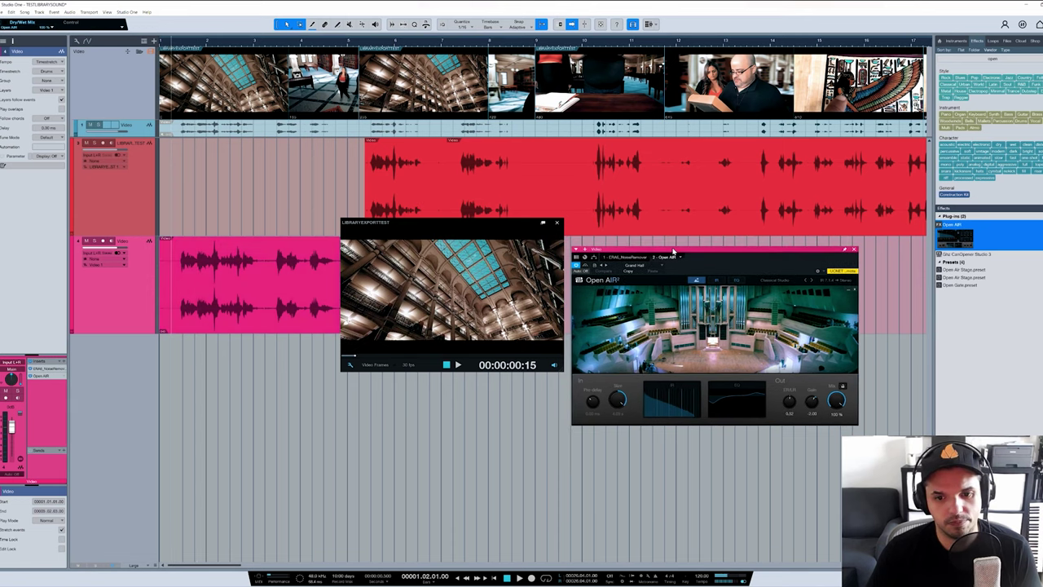
pyautogui.click(745, 399)
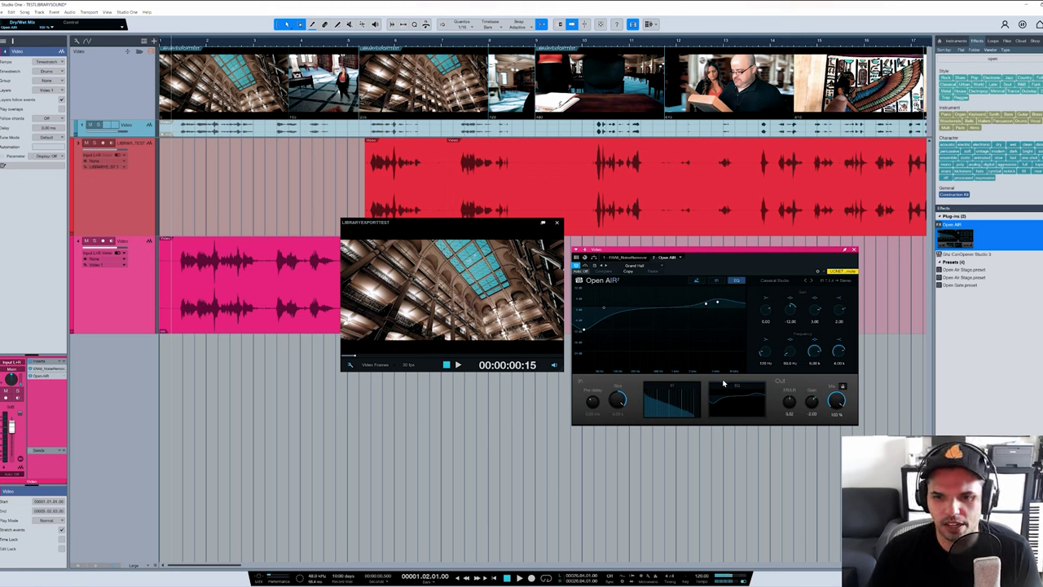
pyautogui.click(661, 418)
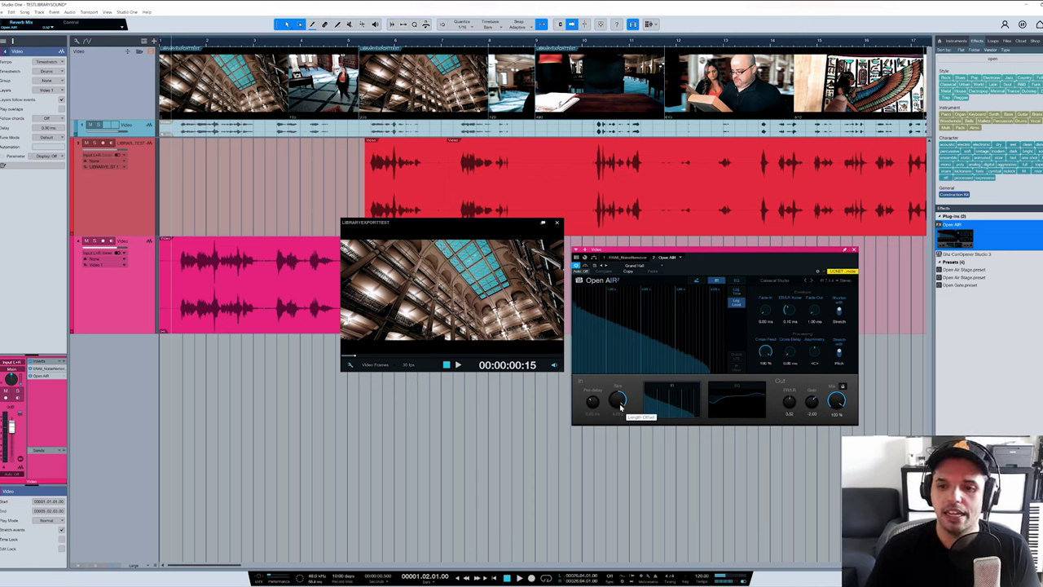
pyautogui.click(696, 280)
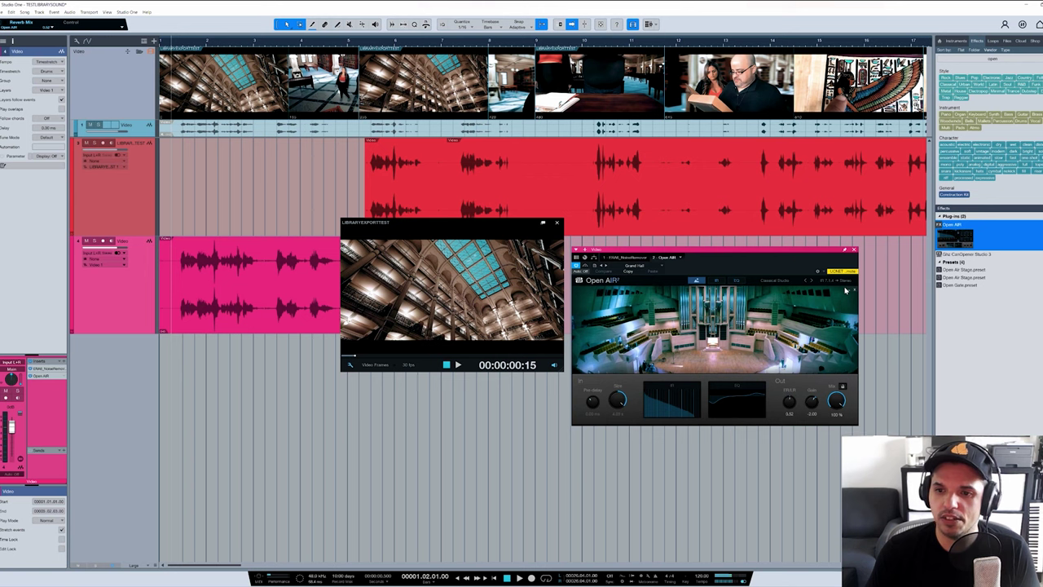
pyautogui.moveTo(813, 251); pyautogui.dragTo(828, 266)
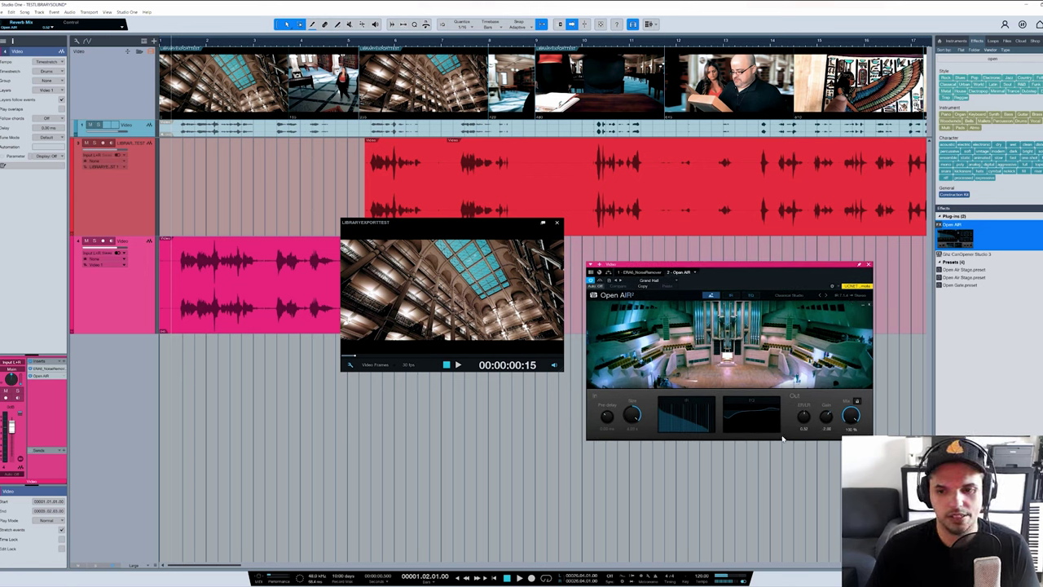
# - Set Open AIR's mix to 17% on the opening dialogue, and play the section to hear it
pyautogui.press('space')
pyautogui.press('space')
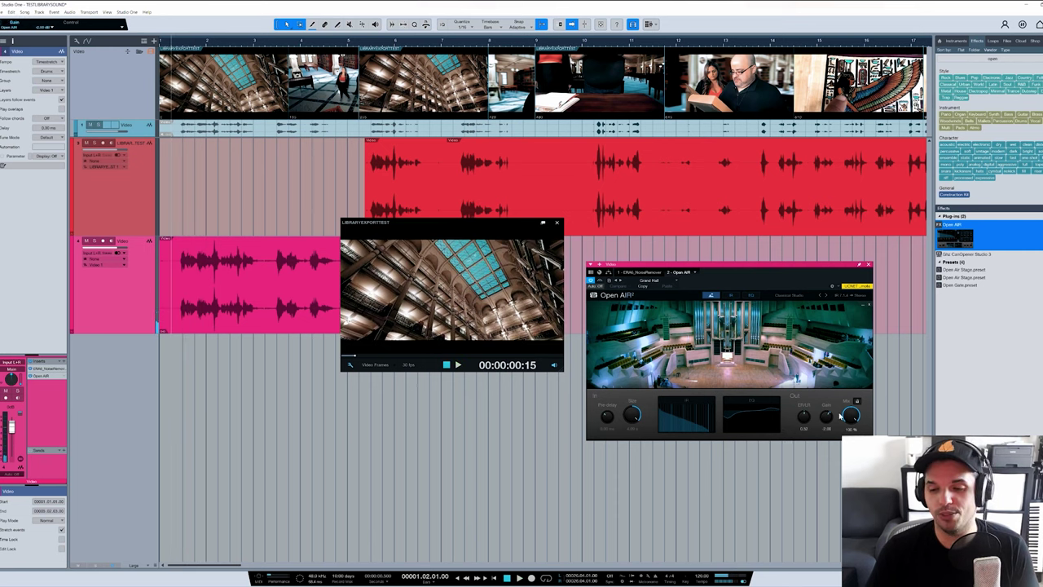
pyautogui.moveTo(851, 416); pyautogui.dragTo(851, 432)
pyautogui.press('space')
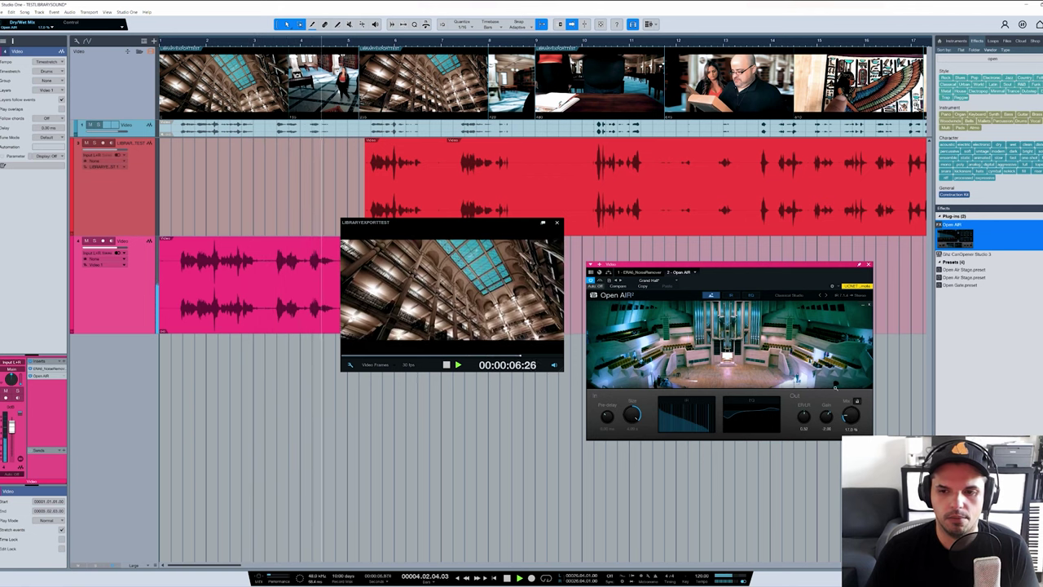
pyautogui.press('space')
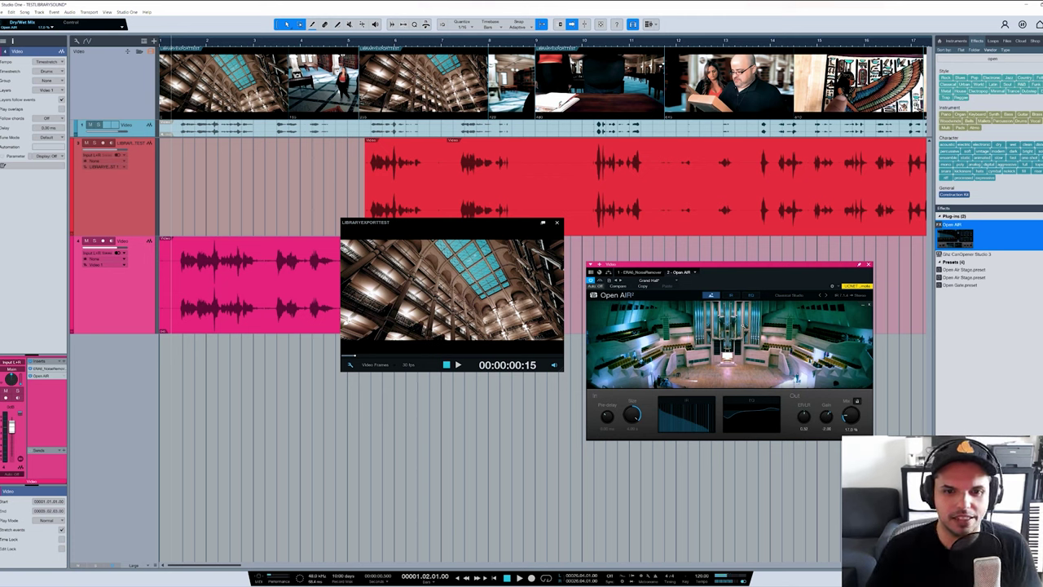
# - Arrange the video and Open AIR windows side by side, reduce the reverb mix slightly, and play from the start
pyautogui.click(162, 44)
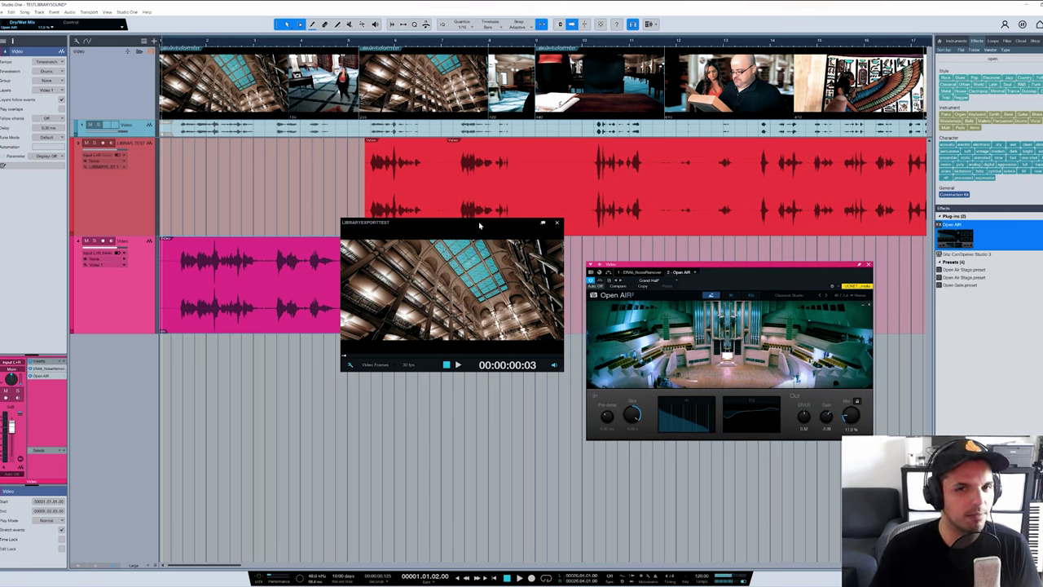
pyautogui.moveTo(480, 225); pyautogui.dragTo(512, 206)
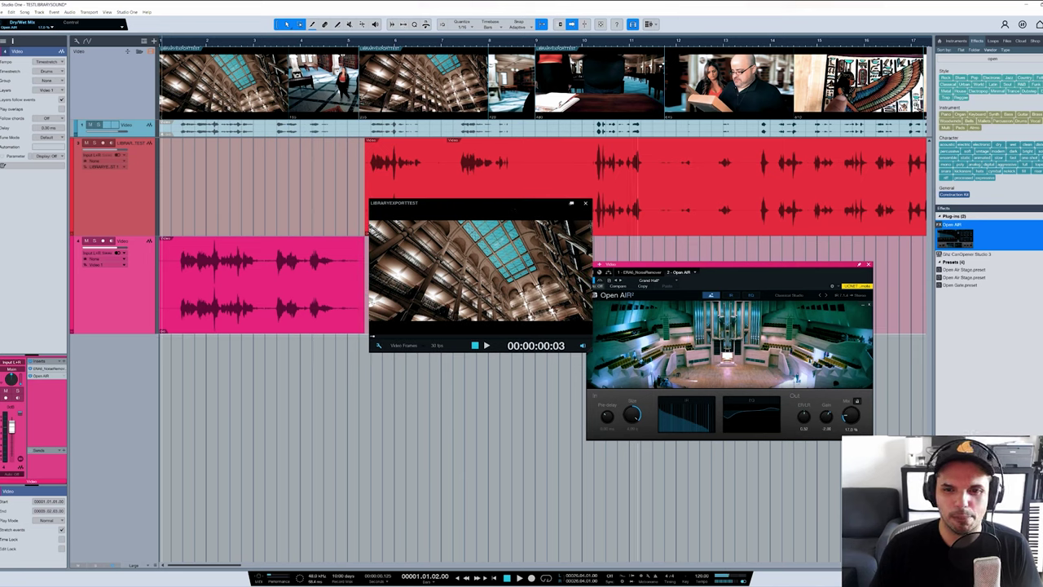
pyautogui.moveTo(626, 265); pyautogui.dragTo(643, 272)
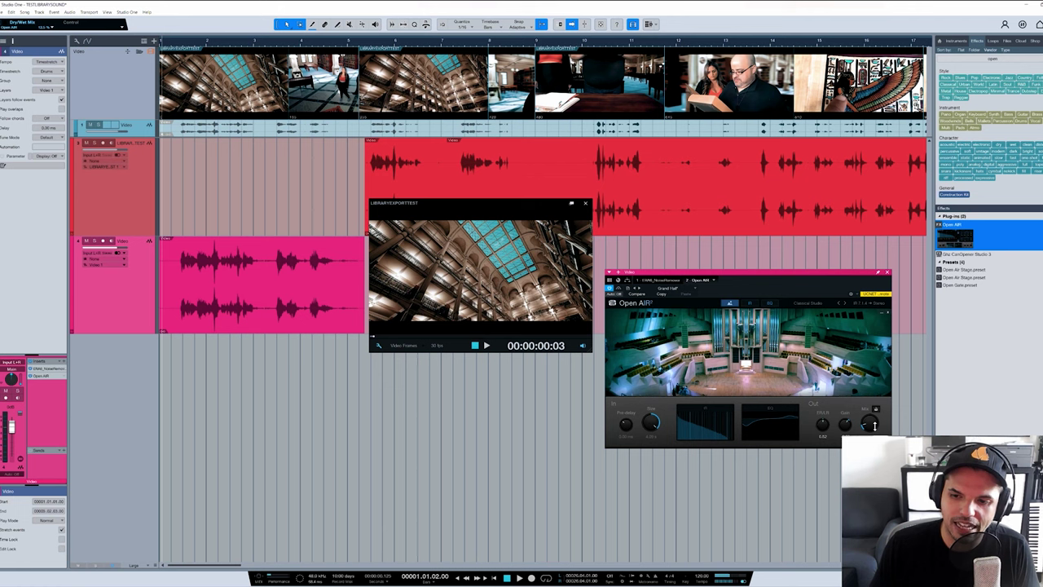
pyautogui.press('space')
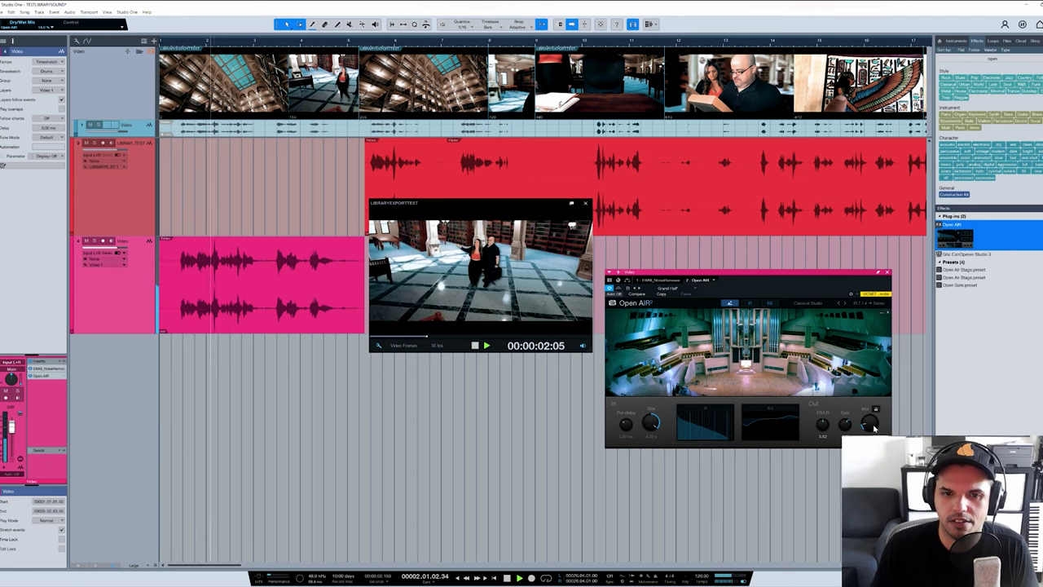
pyautogui.press('space')
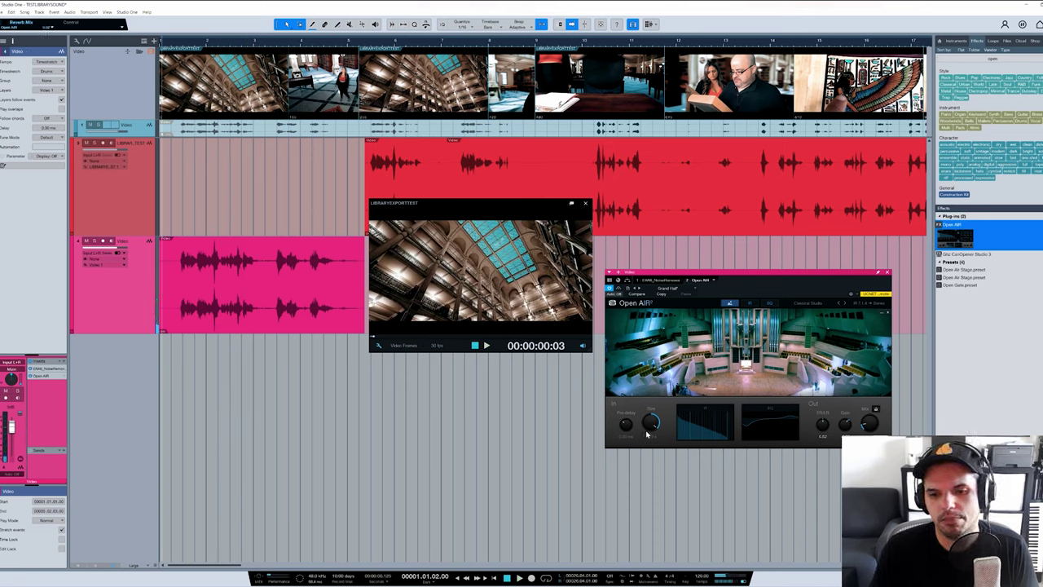
# - Shorten Open AIR's reverb size, fine-tune the mix, and audition the opening dialogue again
pyautogui.press('space')
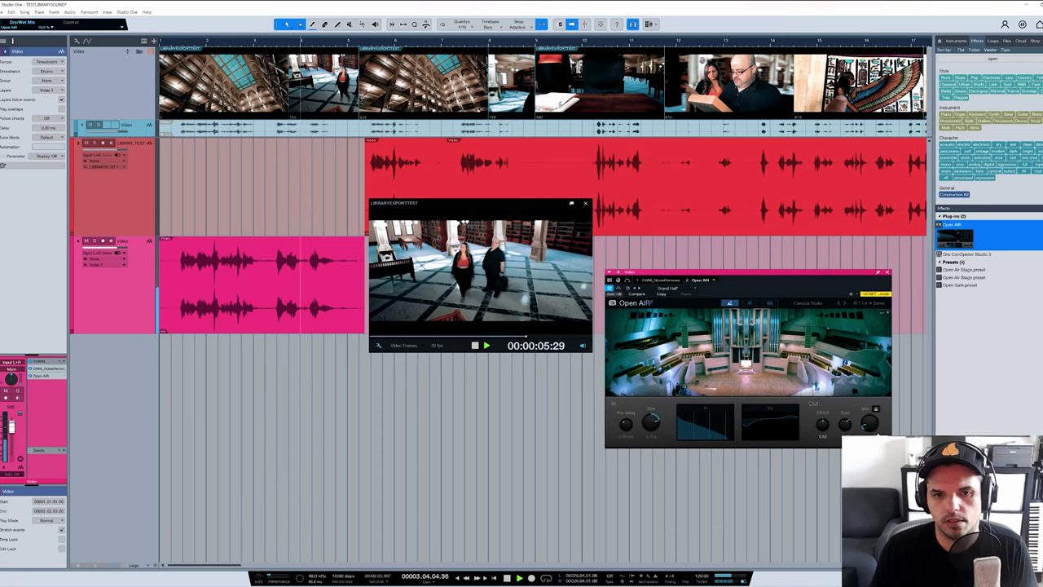
pyautogui.press('space')
pyautogui.moveTo(872, 422); pyautogui.dragTo(871, 417)
pyautogui.press('space')
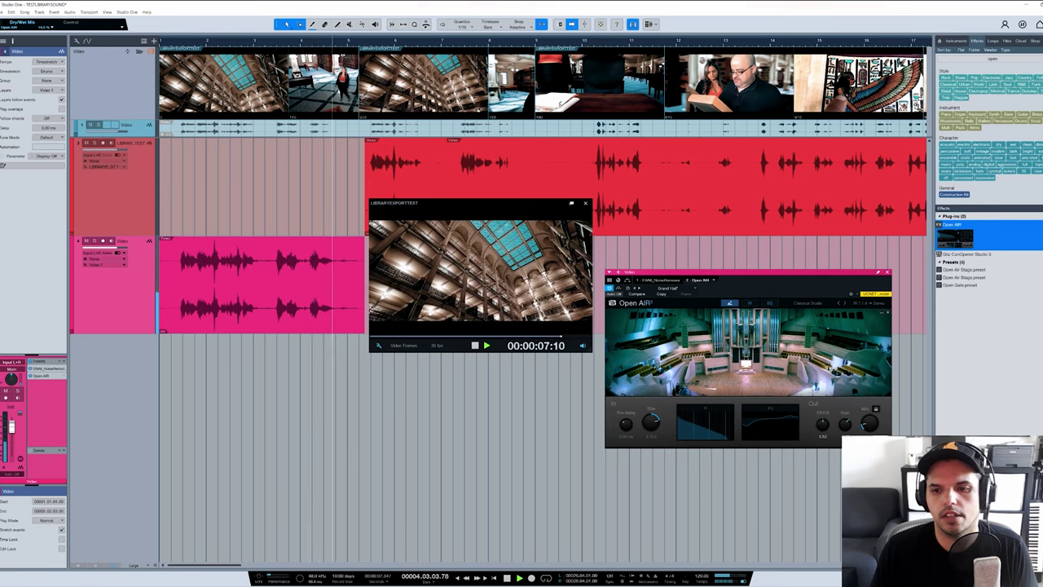
pyautogui.press('space')
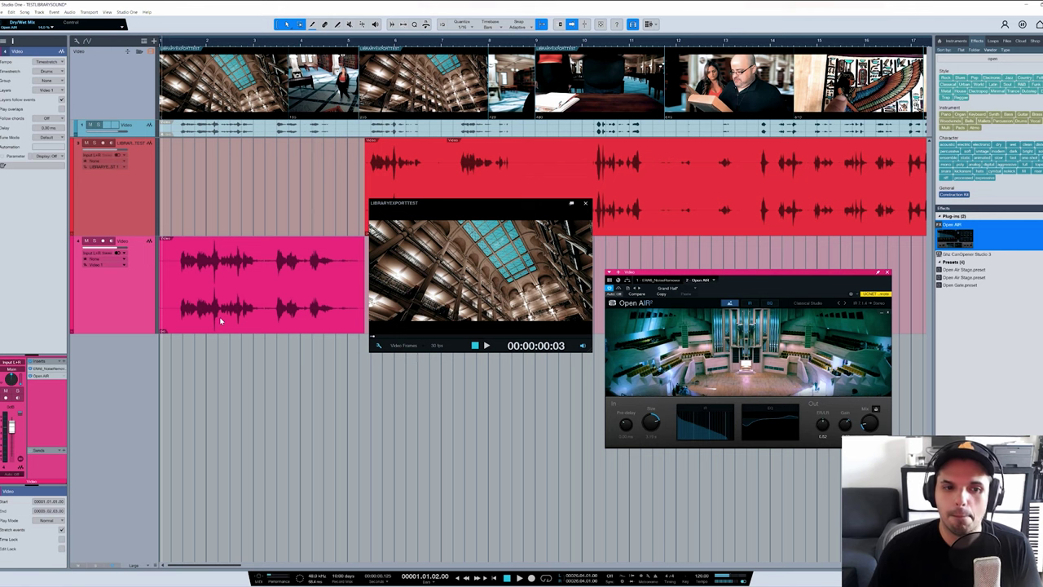
pyautogui.press('space')
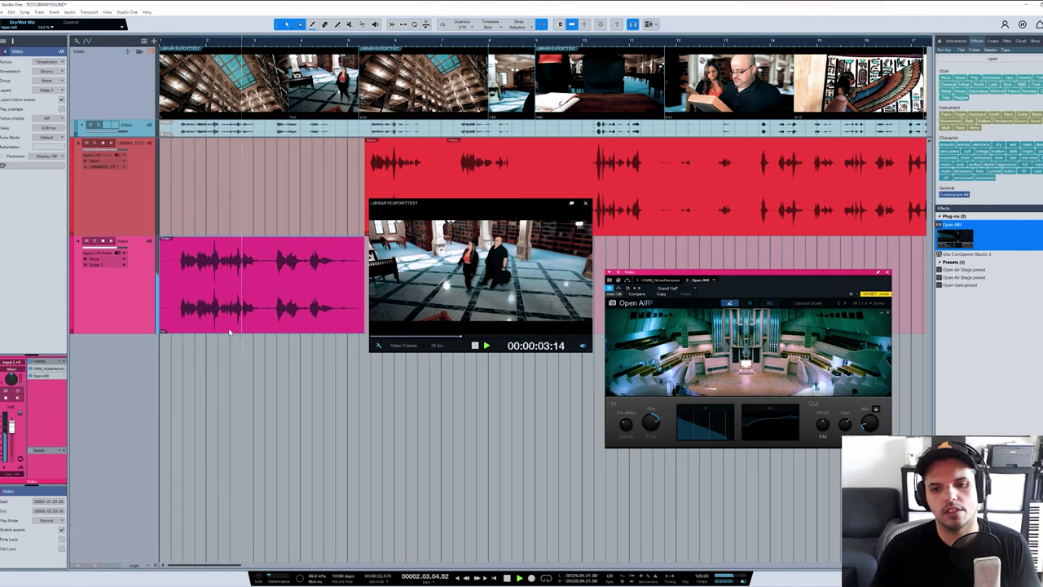
pyautogui.press('space')
# - Open the opening dialogue channel's Surround Panner from the mixer, and nudge the source forward while playing the section
pyautogui.press('F3')
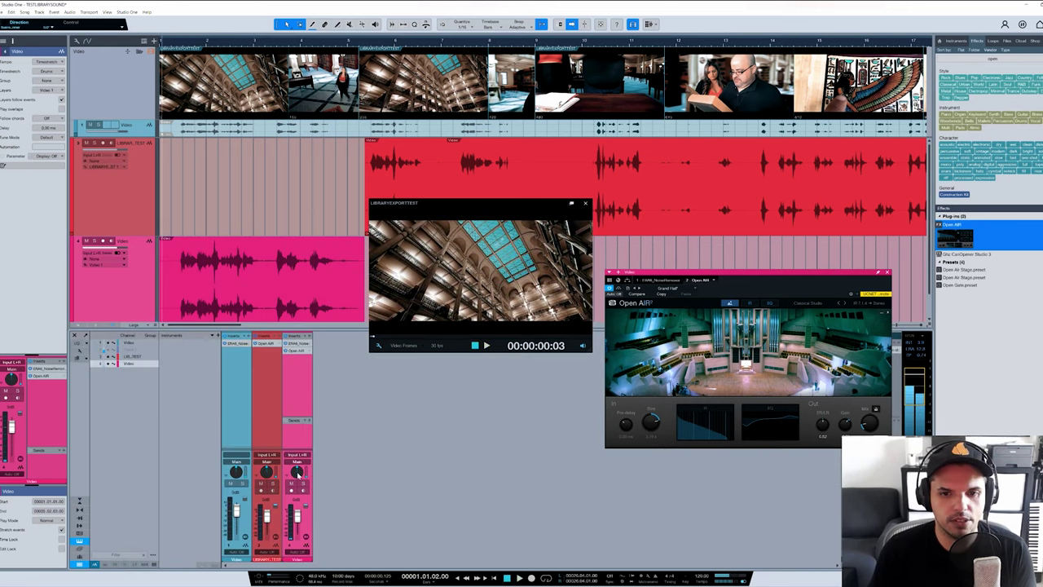
pyautogui.doubleClick(298, 471)
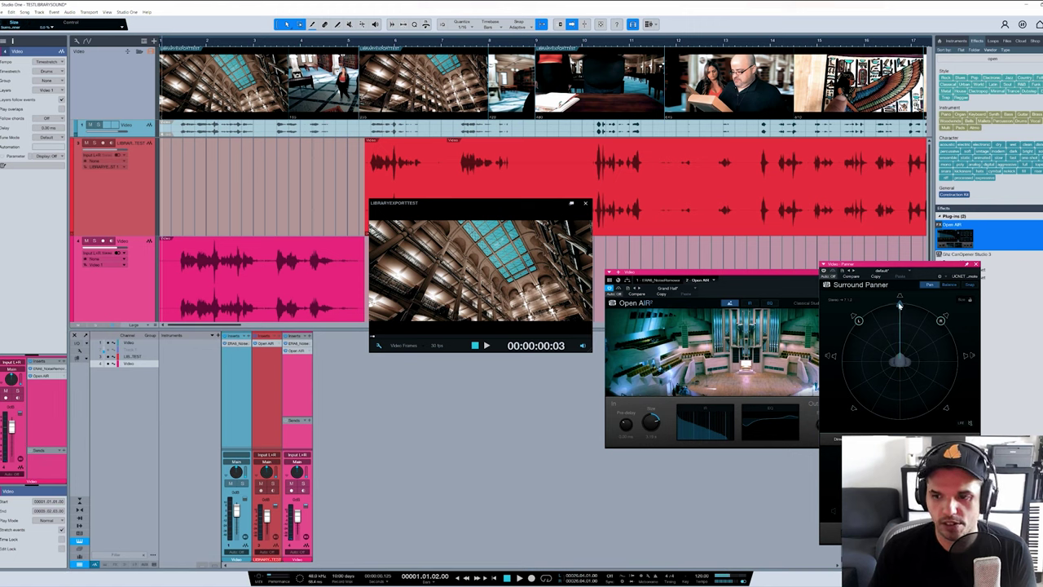
pyautogui.moveTo(900, 306); pyautogui.dragTo(899, 302)
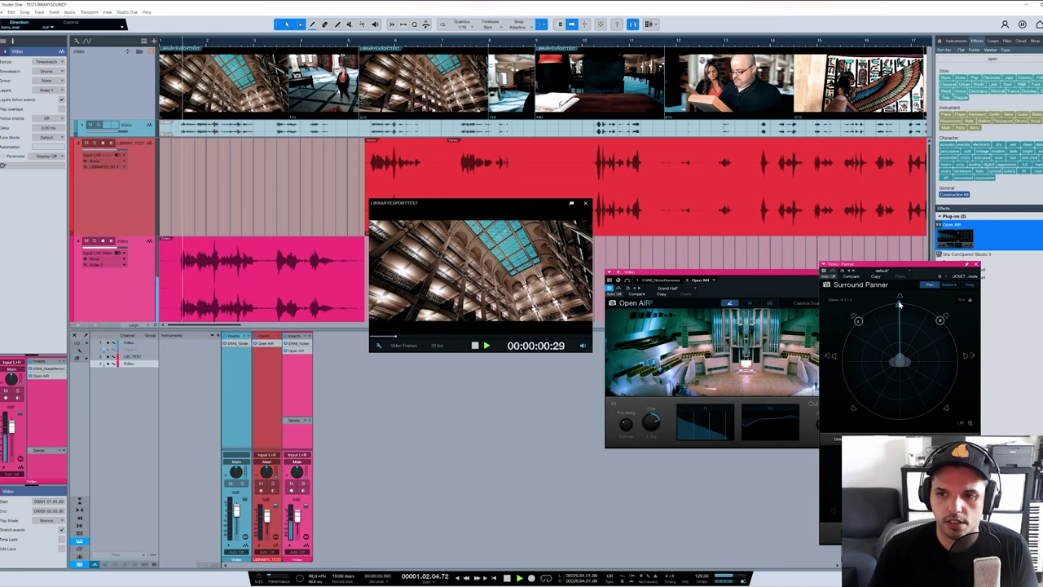
pyautogui.moveTo(899, 306)
pyautogui.mouseDown()
pyautogui.moveTo(900, 359)
pyautogui.moveTo(900, 289)
pyautogui.mouseUp()
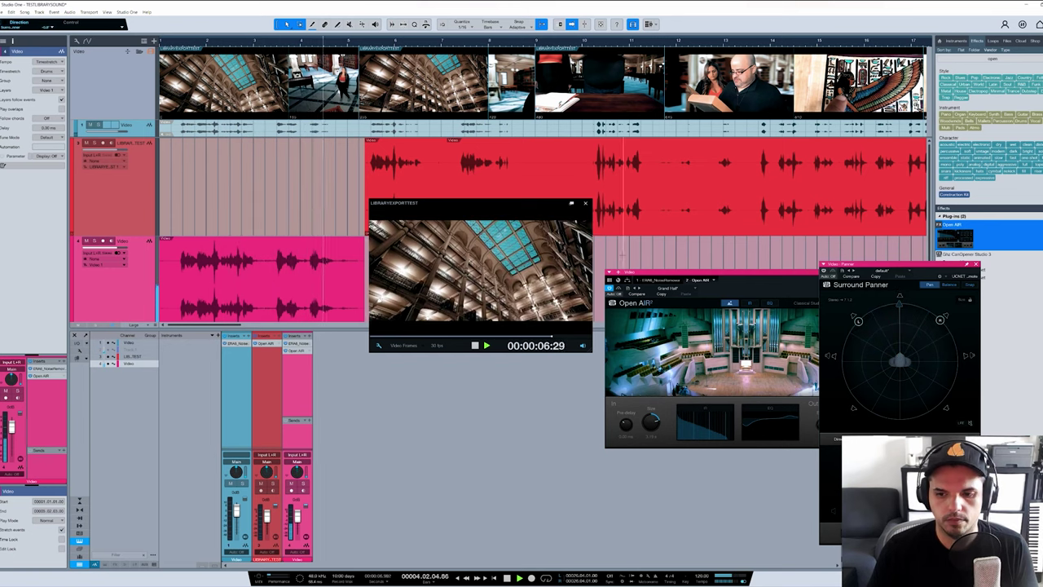
pyautogui.press('space')
# - Insert Pro EQ after Open AIR on the opening dialogue channel, position its window higher, and close the Surround Panner
pyautogui.click(300, 396)
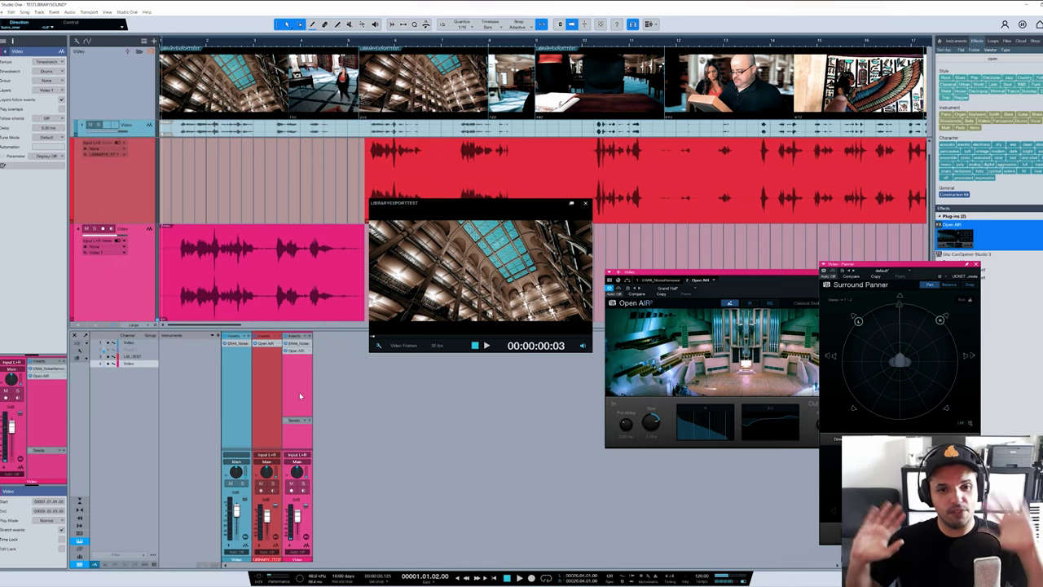
pyautogui.click(309, 337)
pyautogui.write('pro')
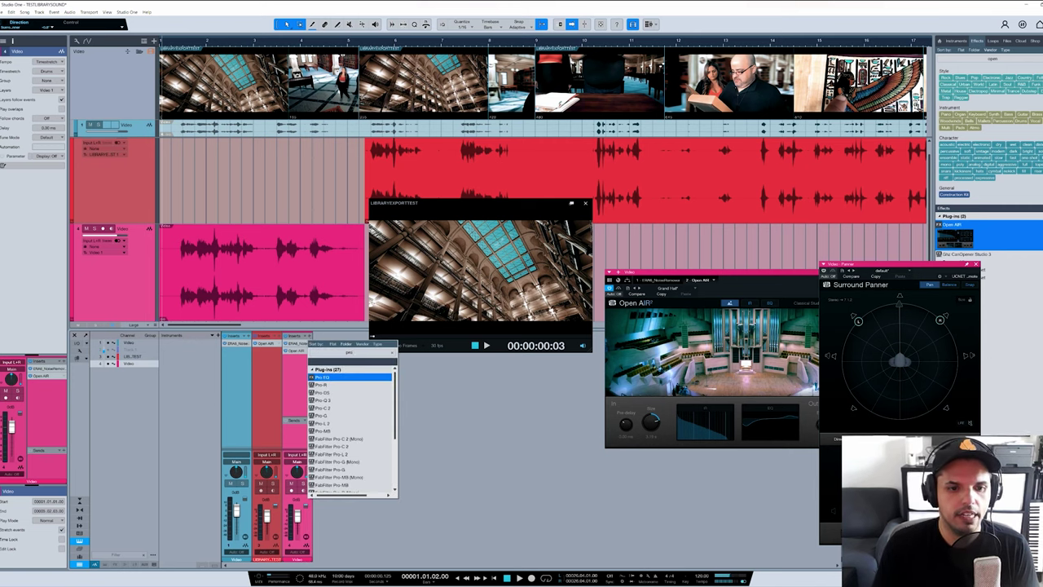
pyautogui.click(325, 376)
pyautogui.moveTo(845, 280); pyautogui.dragTo(770, 141)
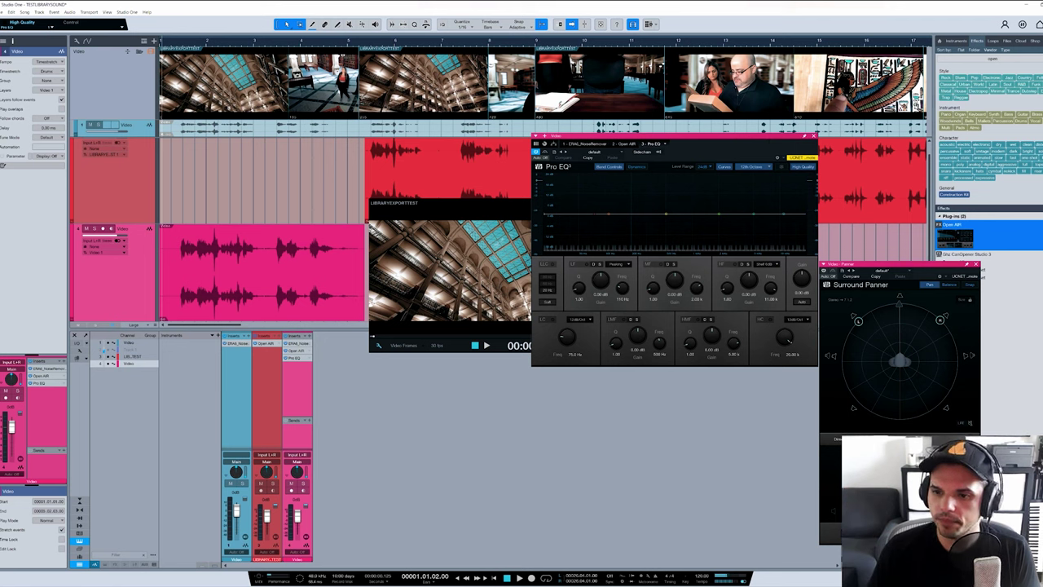
pyautogui.click(978, 265)
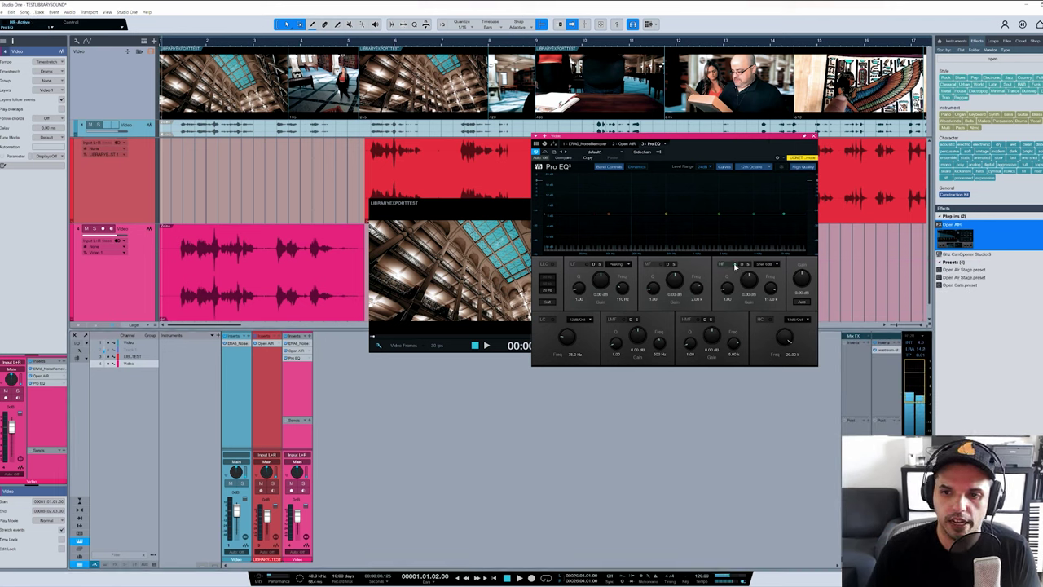
# - Switch Pro EQ's high-frequency band to a steeper shelf and its low-frequency band from peaking to a shelf
pyautogui.click(764, 265)
pyautogui.click(776, 291)
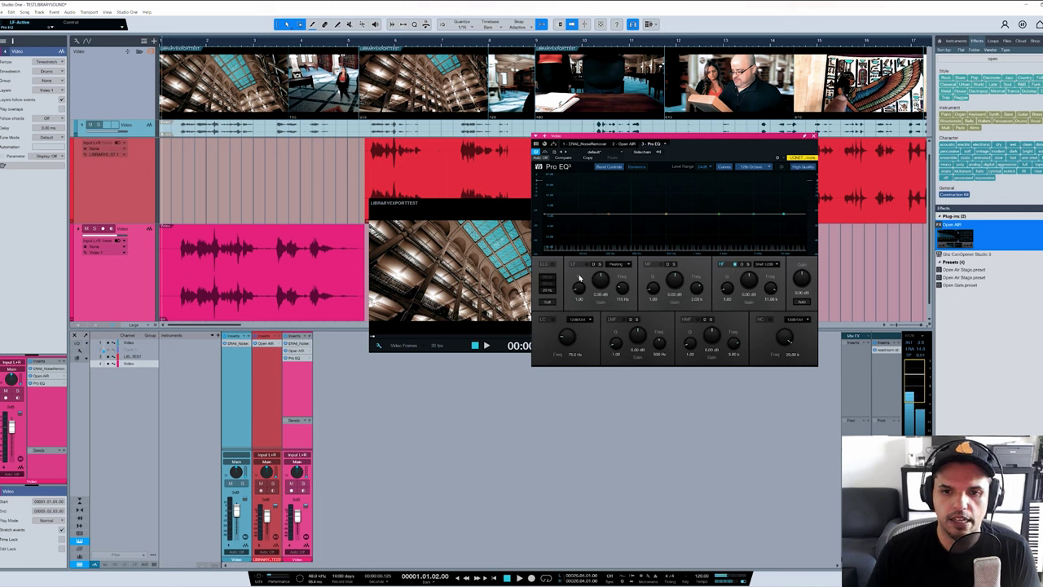
pyautogui.click(616, 265)
pyautogui.click(630, 290)
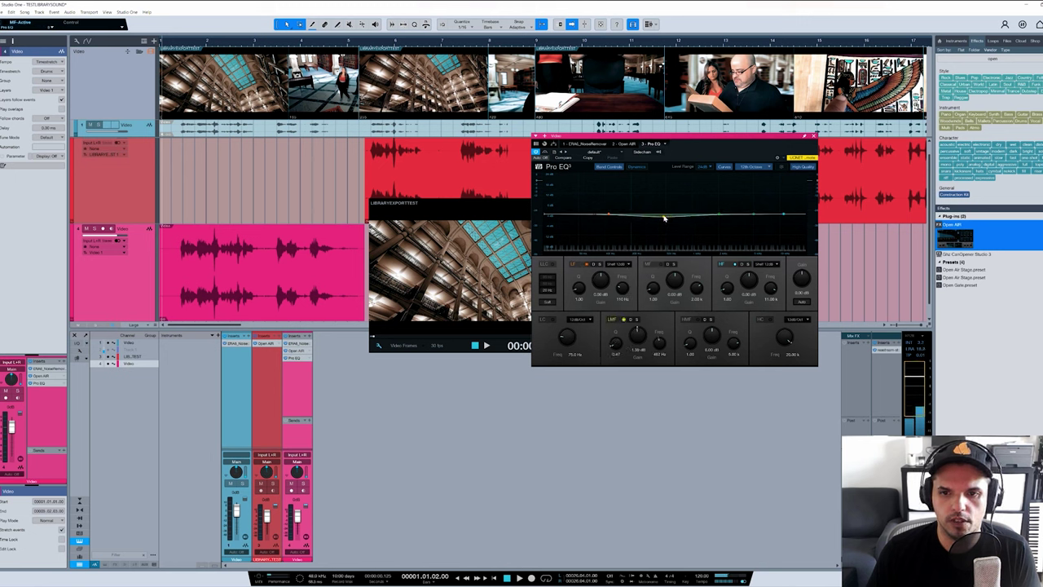
# - Cut the lows by about 7 dB around 130 Hz, shelve down the highs around 4.8 kHz, and reposition the Pro EQ window
pyautogui.moveTo(664, 218); pyautogui.dragTo(617, 229)
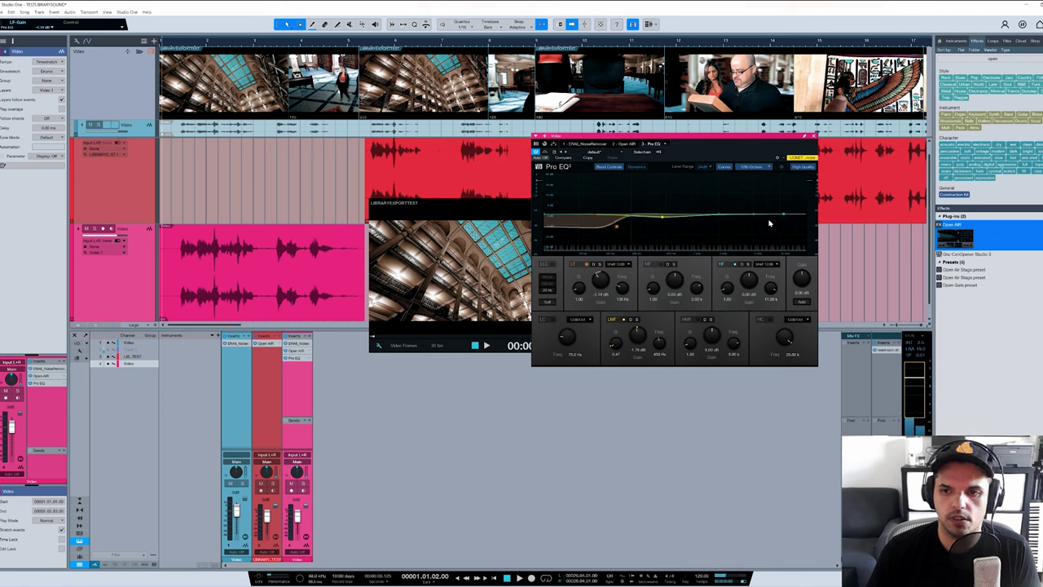
pyautogui.moveTo(778, 220); pyautogui.dragTo(750, 230)
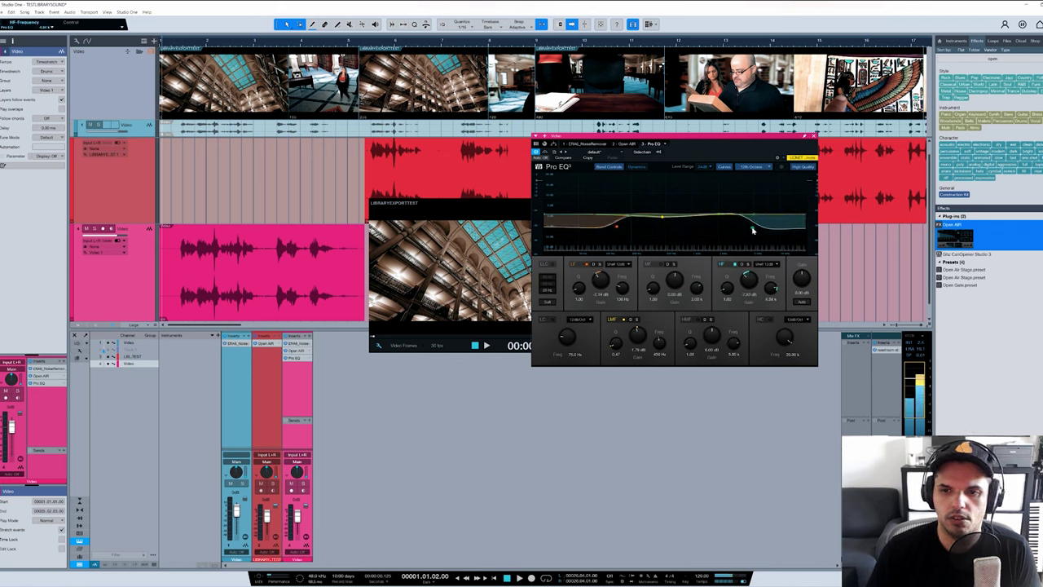
pyautogui.moveTo(703, 138); pyautogui.dragTo(720, 241)
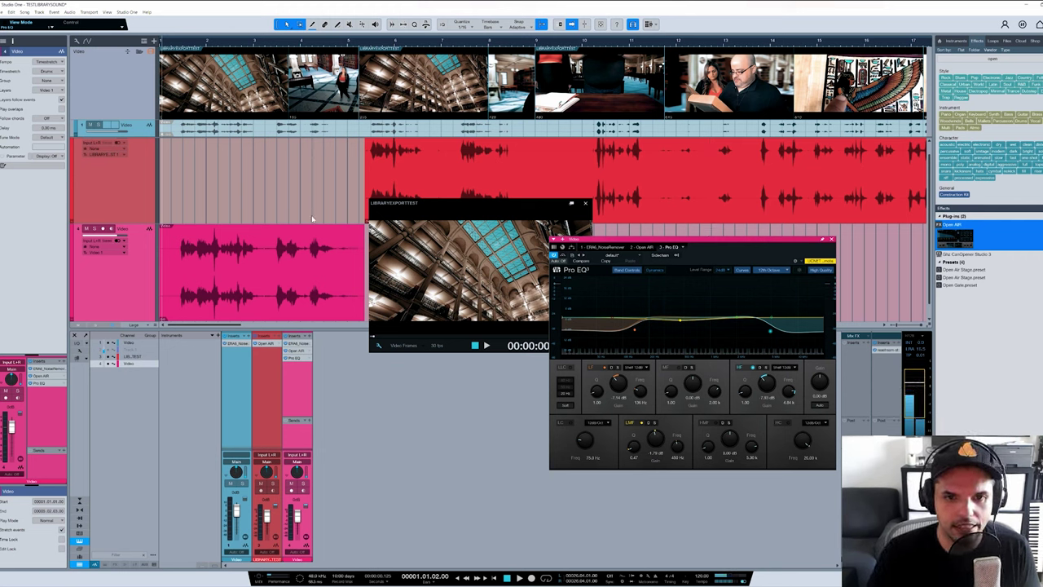
# - Reposition the Pro EQ window and, during playback, deepen the low shelf to about −12 dB around 264 Hz and lower the high shelf's frequency
pyautogui.scroll(-1, 312, 218)
pyautogui.moveTo(612, 244); pyautogui.dragTo(624, 280)
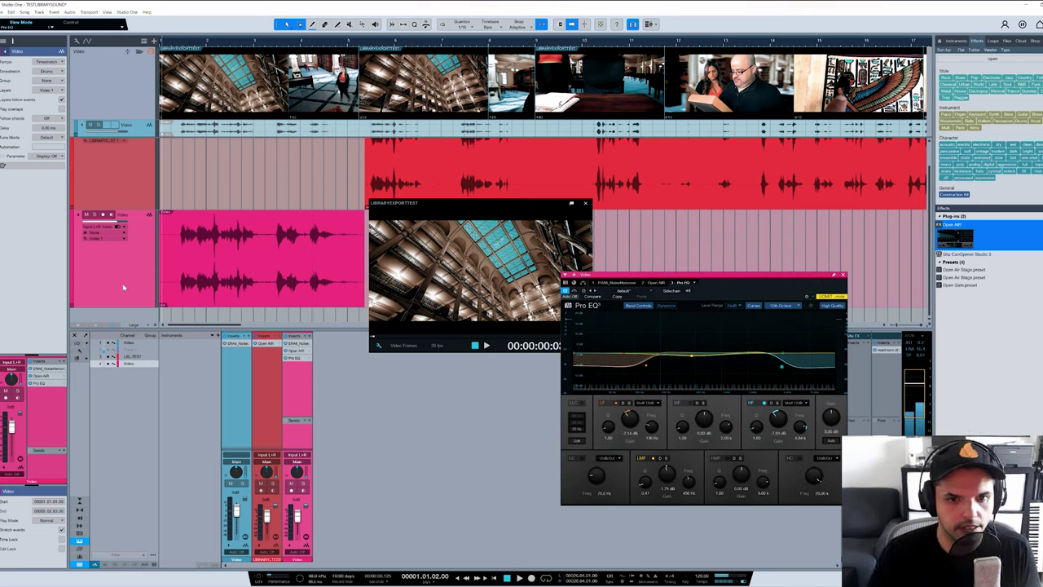
pyautogui.press('space')
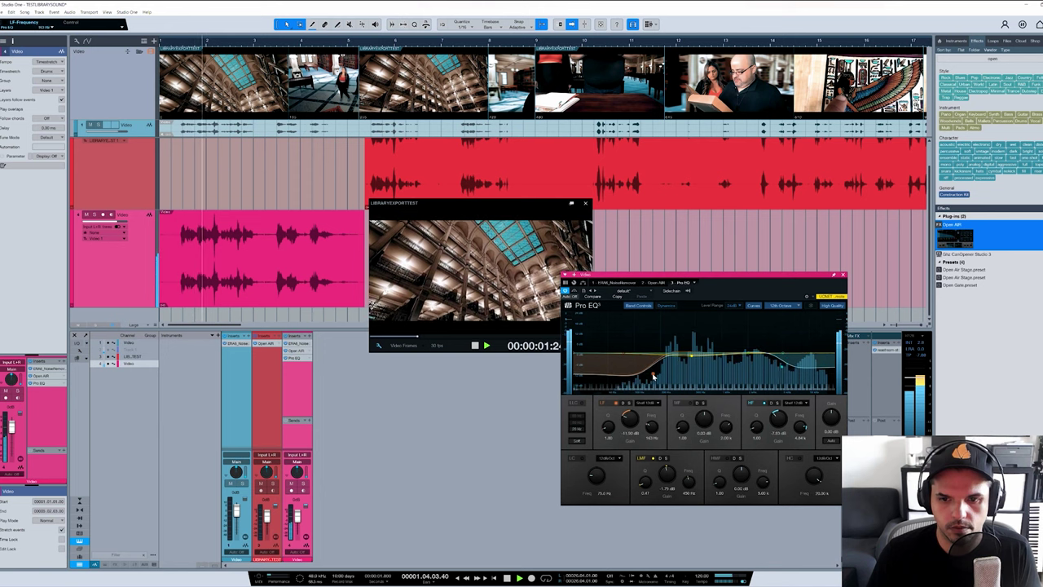
pyautogui.moveTo(653, 376); pyautogui.dragTo(661, 374)
pyautogui.press('space')
pyautogui.press('space')
pyautogui.moveTo(780, 366); pyautogui.dragTo(765, 375)
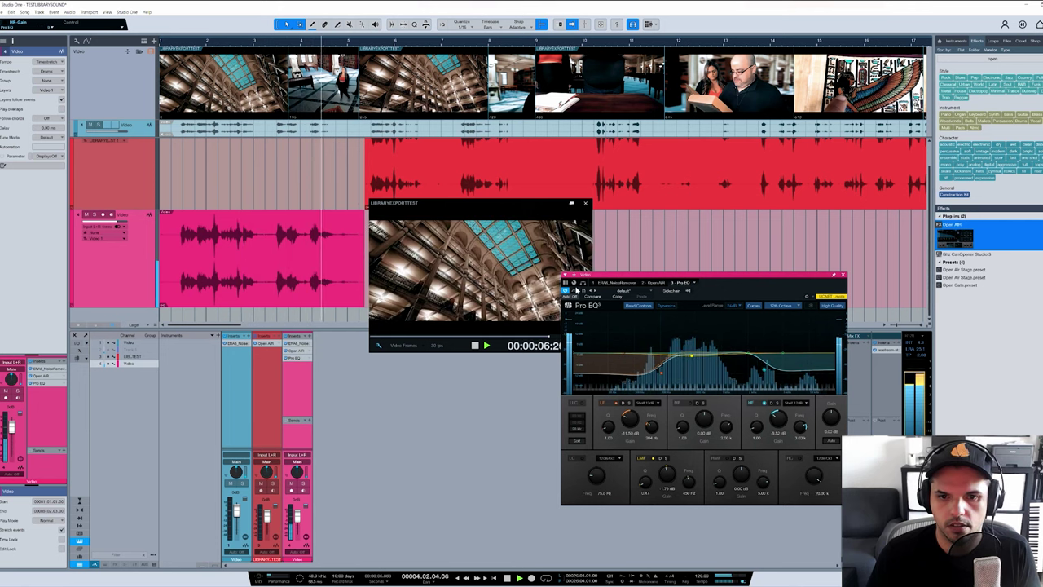
# - Set the high shelf to about −11 dB around 5.8 kHz and compare the opening dialogue with Pro EQ bypassed and active
pyautogui.press('space')
pyautogui.press('space')
pyautogui.click(574, 291)
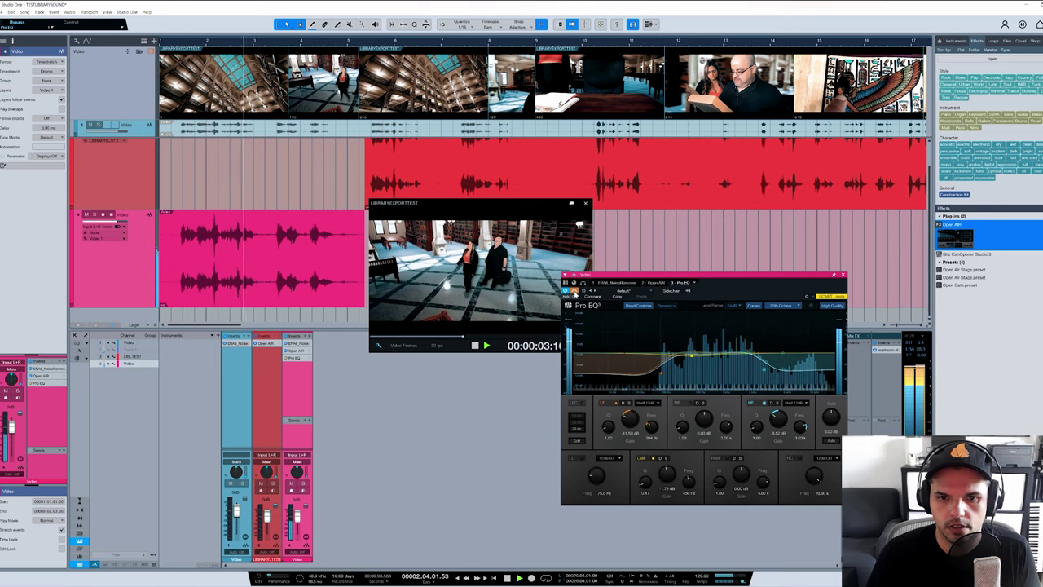
pyautogui.press('space')
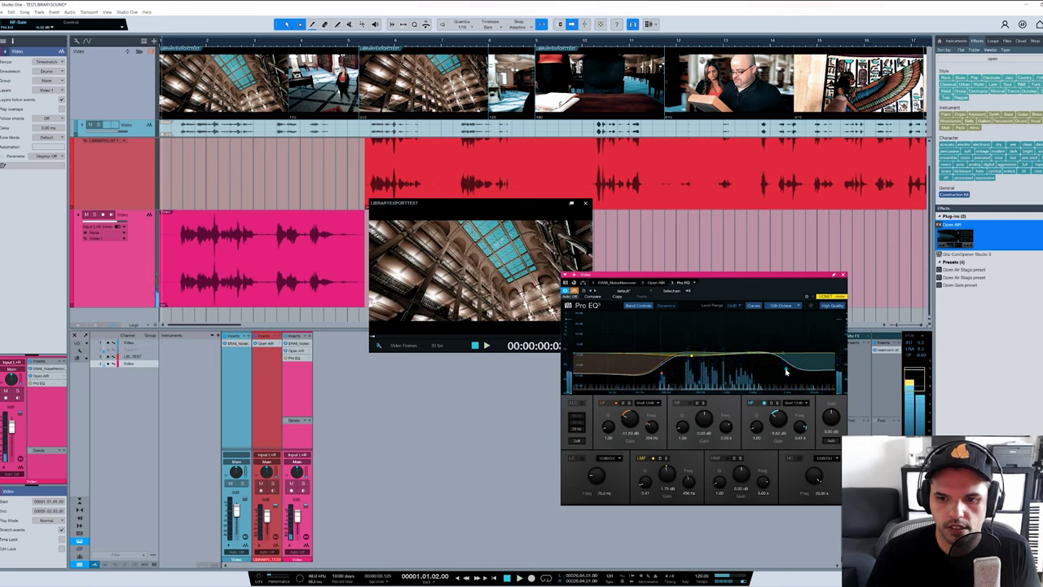
pyautogui.press('space')
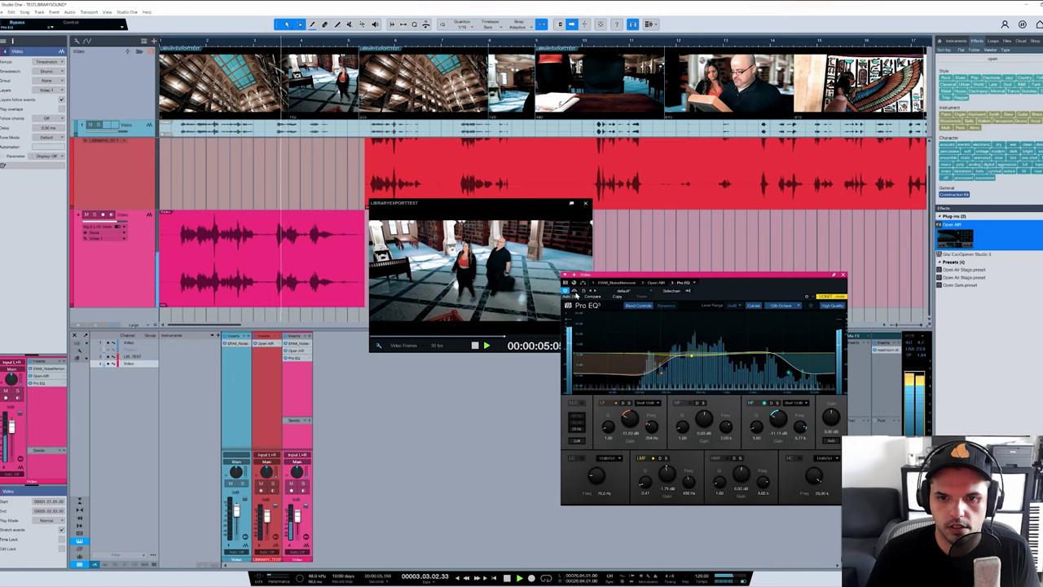
pyautogui.press('space')
pyautogui.click(575, 292)
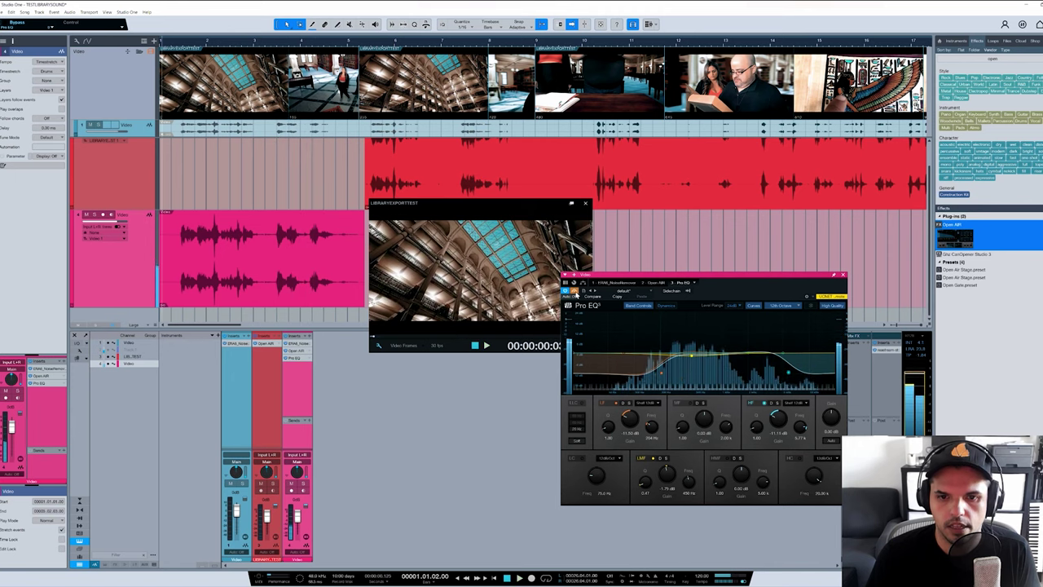
# - Remove Pro EQ from the opening dialogue channel and move the video player window clear of the tracks
pyautogui.rightClick(291, 364)
pyautogui.click(310, 424)
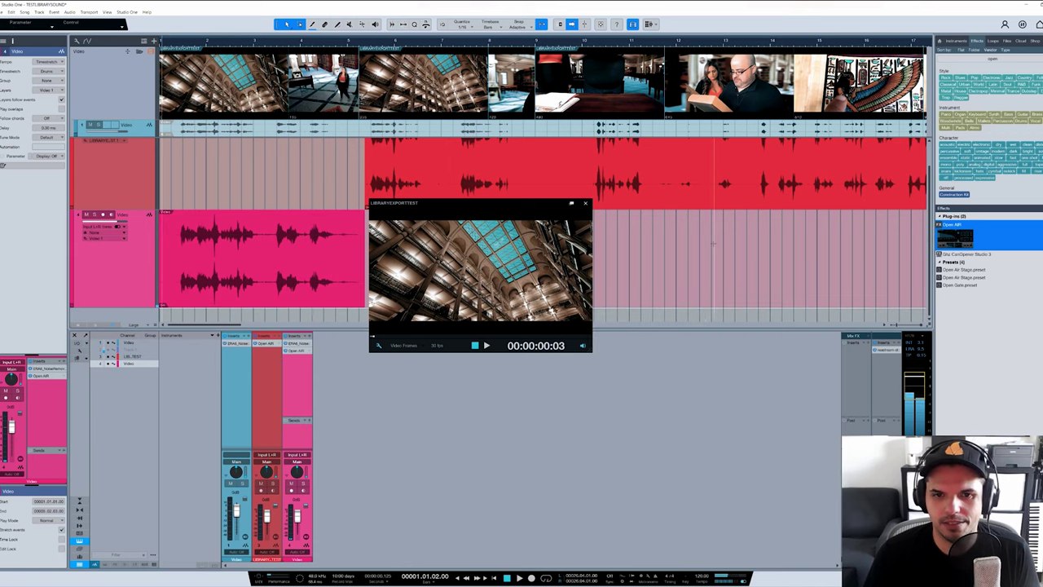
pyautogui.moveTo(461, 204); pyautogui.dragTo(515, 235)
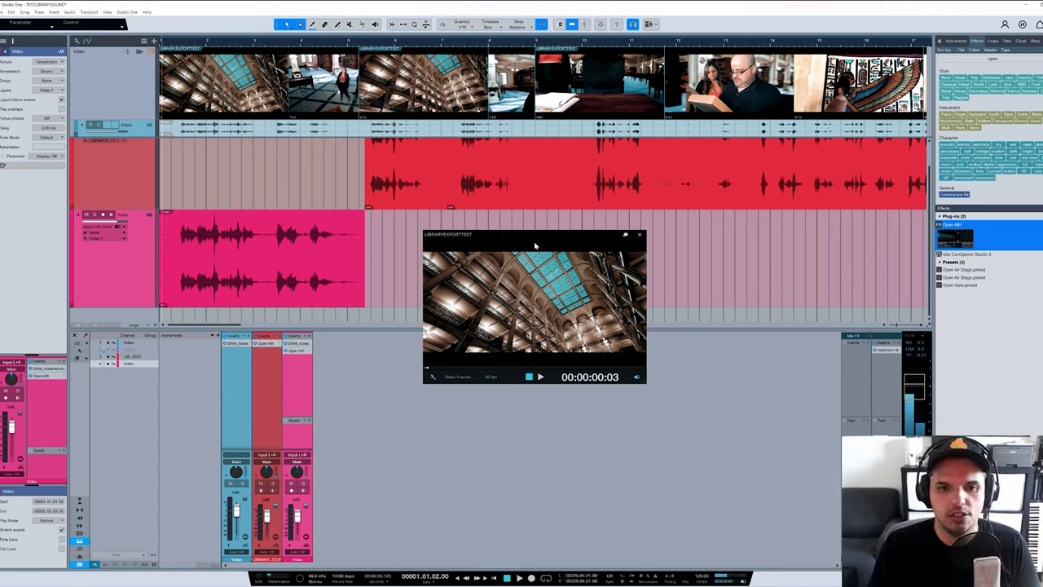
pyautogui.moveTo(436, 239); pyautogui.dragTo(516, 262)
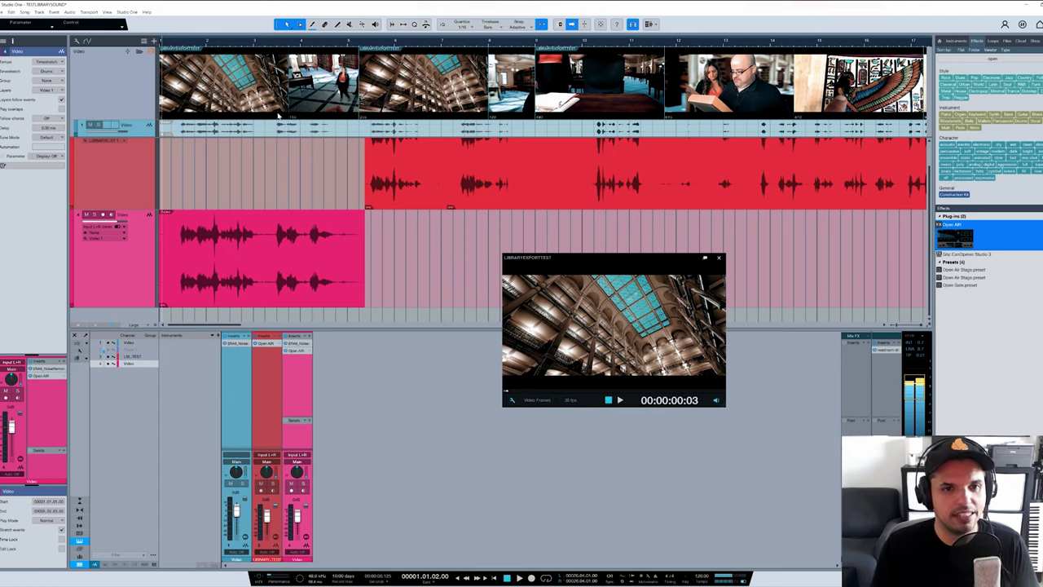
# - Replace the Open AIR on the LIBRARYEXPORTTEST channel with a copy of the opening dialogue channel's Open AIR
pyautogui.click(448, 177)
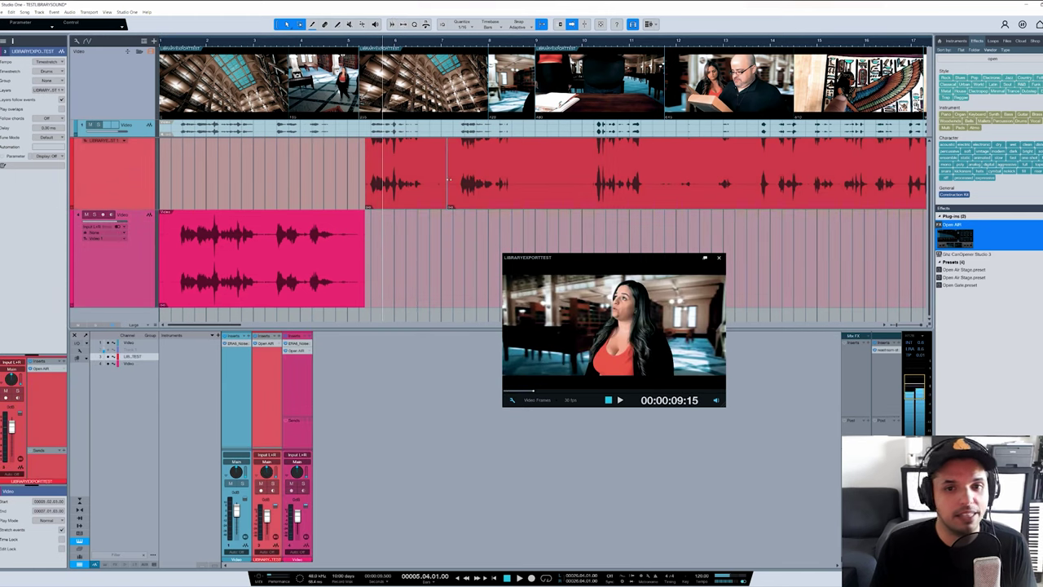
pyautogui.click(363, 41)
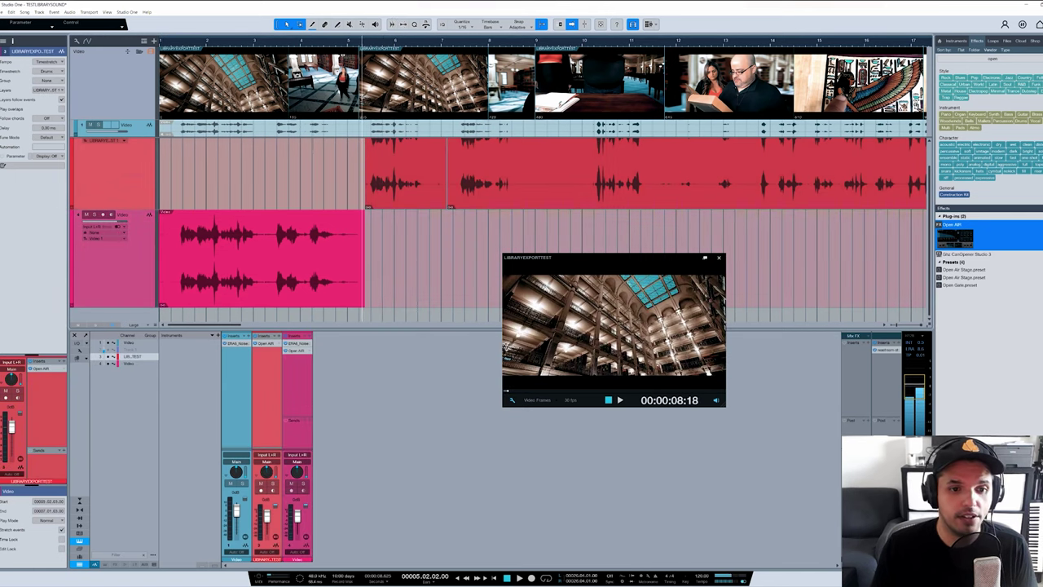
pyautogui.rightClick(275, 349)
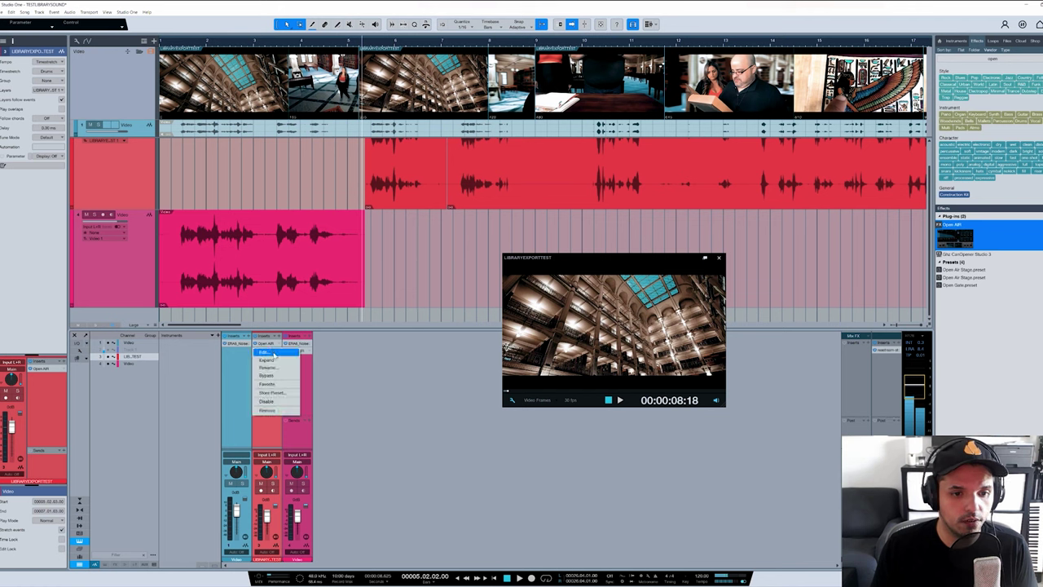
pyautogui.click(281, 407)
pyautogui.moveTo(290, 349); pyautogui.dragTo(273, 347)
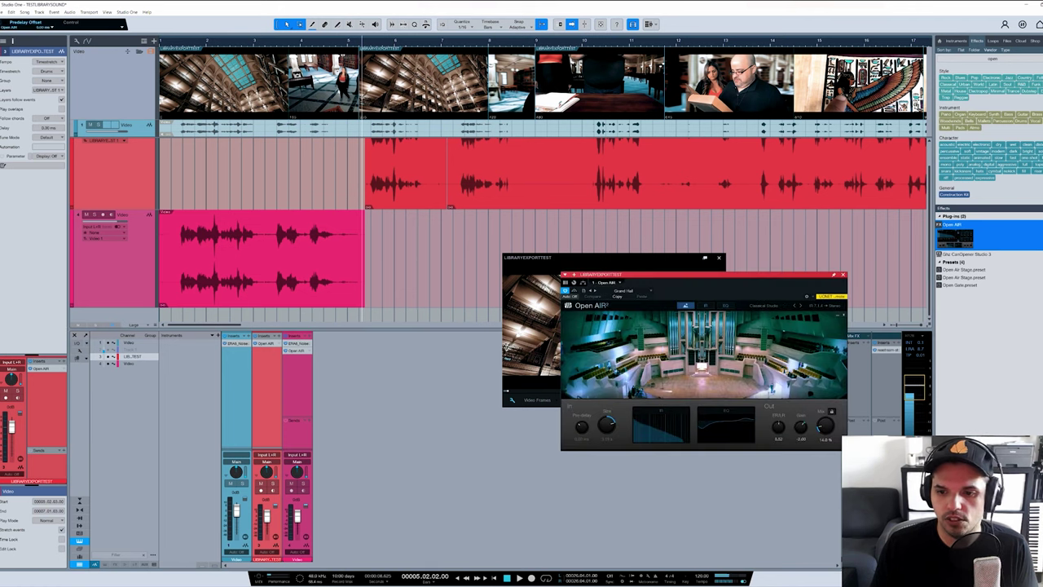
# - Set the copied Open AIR's mix to about 6.5% while playing the second scene, keeping the video player beside the plug-in
pyautogui.press('space')
pyautogui.moveTo(545, 261); pyautogui.dragTo(452, 270)
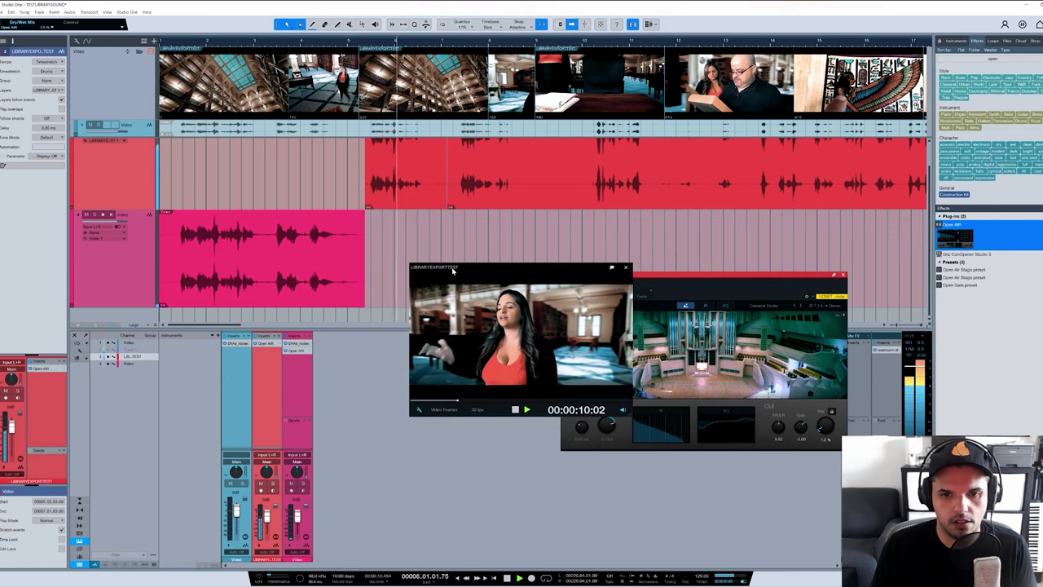
pyautogui.click(823, 429)
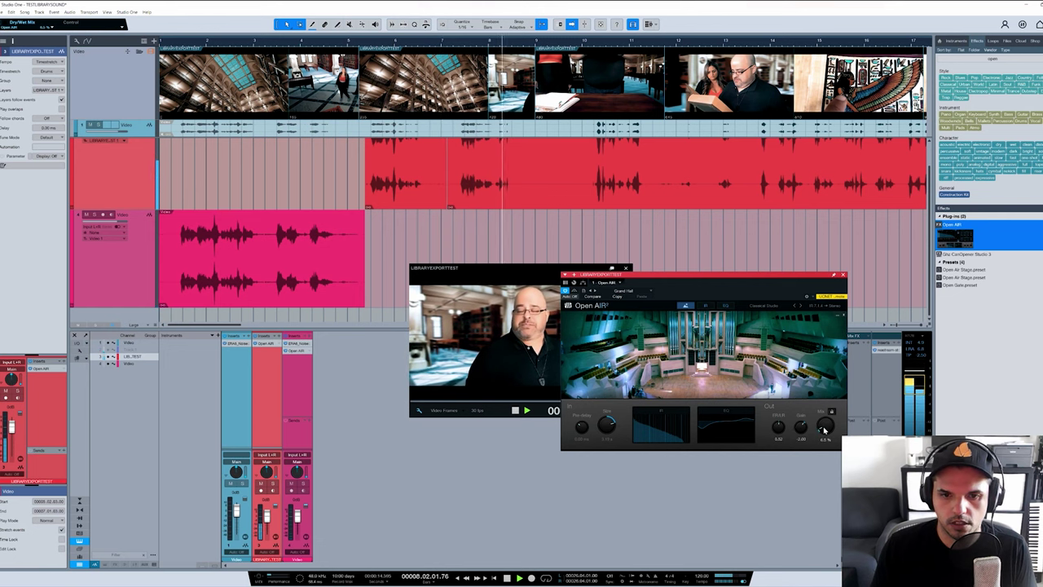
pyautogui.press('space')
pyautogui.press('space')
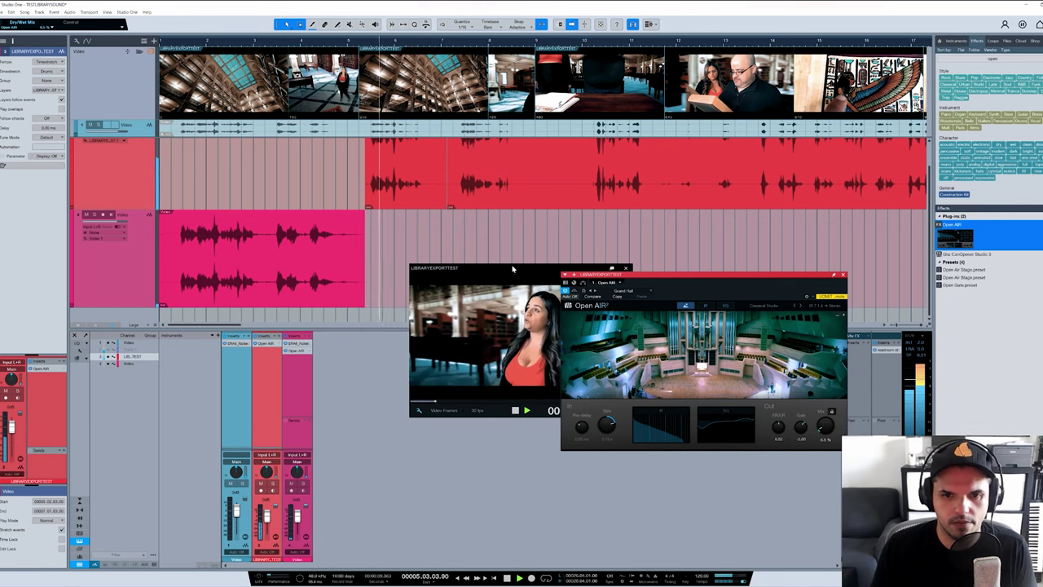
pyautogui.moveTo(512, 272); pyautogui.dragTo(492, 240)
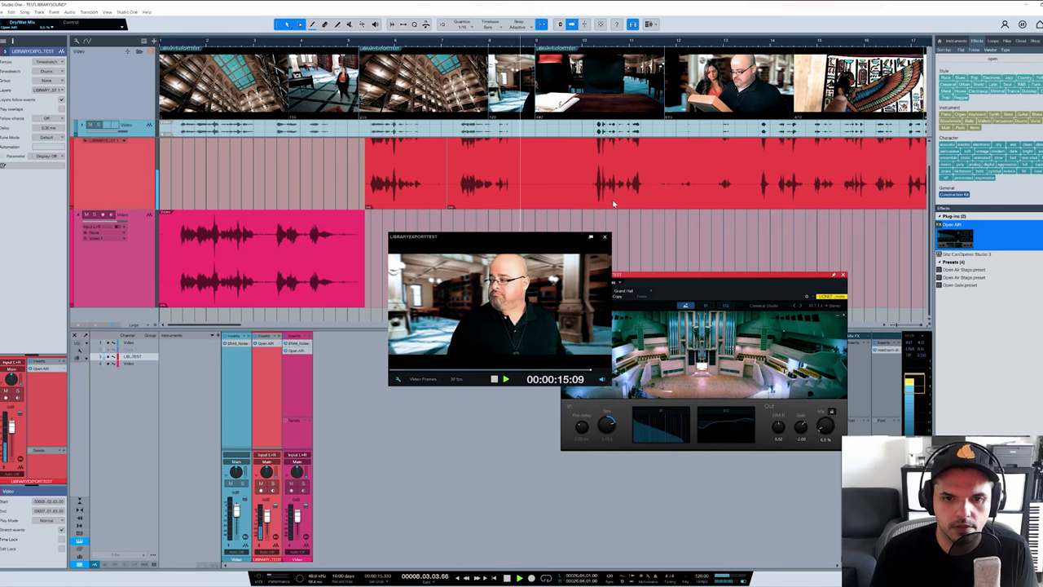
pyautogui.press('space')
# - Move Open AIR aside, clear the mixer and video player from the workspace, and zoom out to show the whole dialogue track
pyautogui.moveTo(675, 276); pyautogui.dragTo(742, 278)
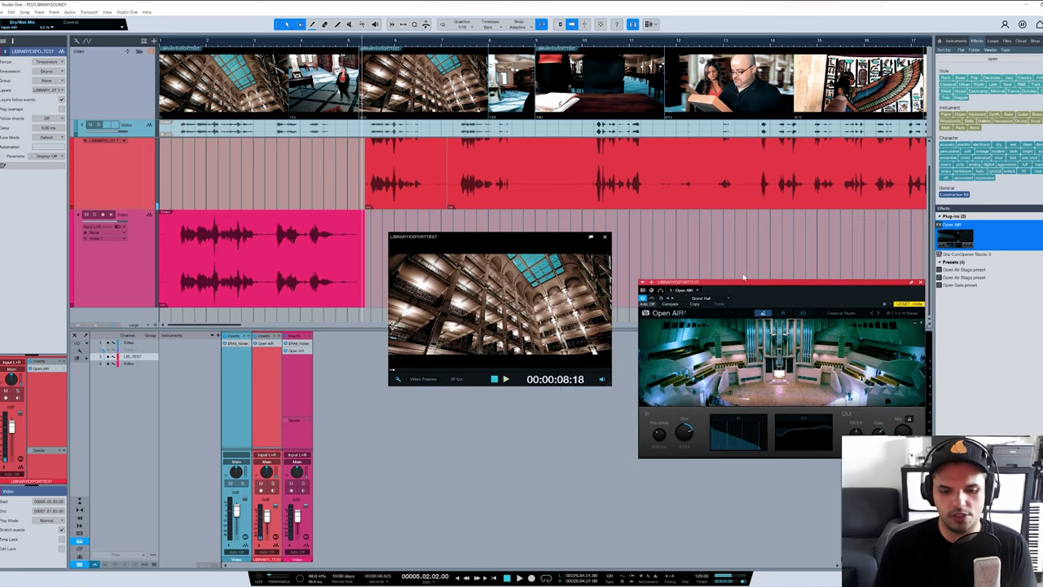
pyautogui.press('F3')
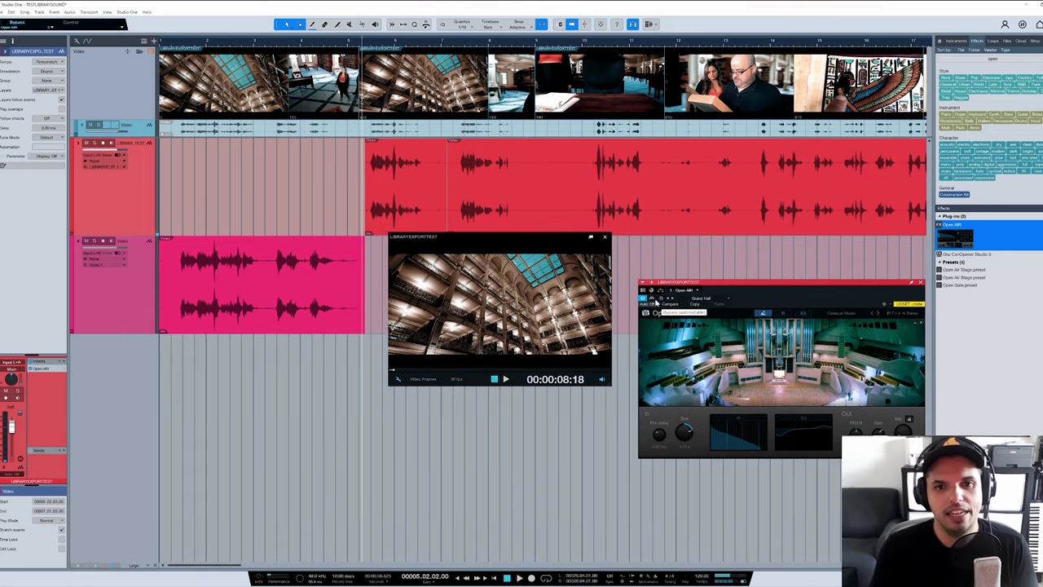
pyautogui.click(605, 238)
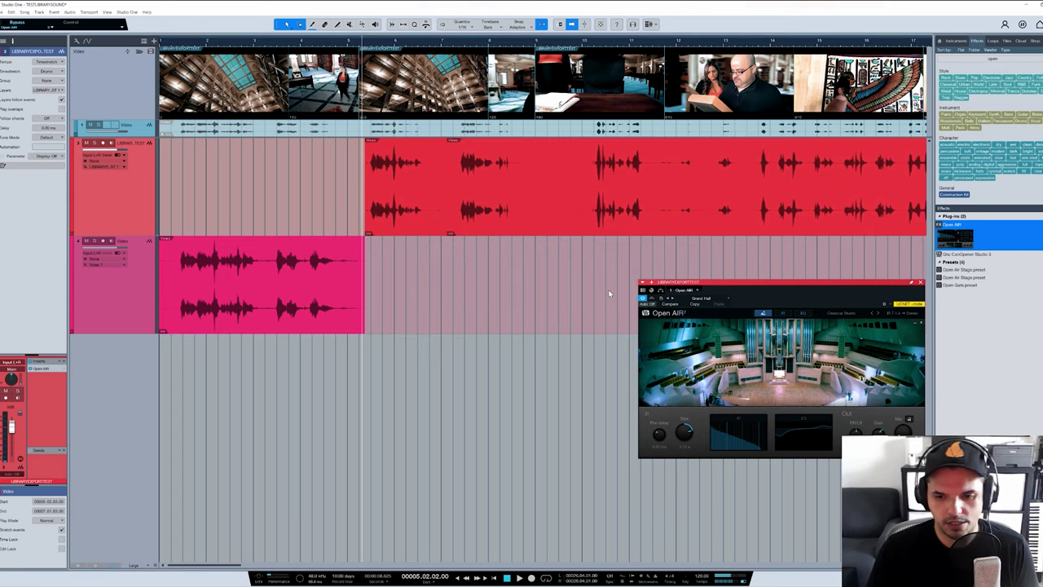
pyautogui.press('w')
pyautogui.press('w')
pyautogui.press('w')
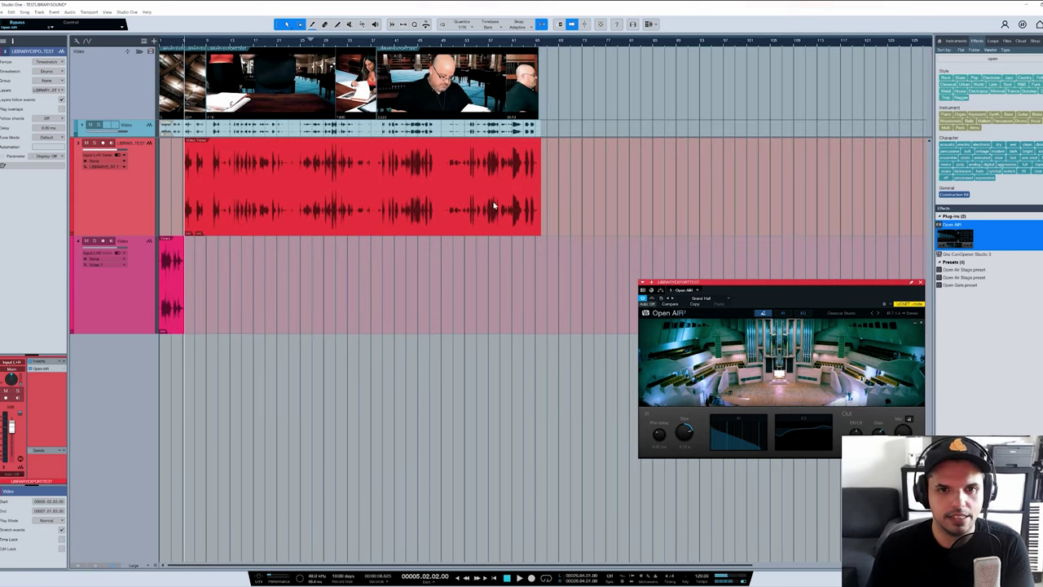
# - Look through the later scenes along the timeline and reopen the video player around bar 58
pyautogui.click(395, 41)
pyautogui.press('e')
pyautogui.press('e')
pyautogui.press('w')
pyautogui.press('w')
pyautogui.click(431, 42)
pyautogui.click(454, 43)
pyautogui.click(476, 44)
pyautogui.click(505, 46)
pyautogui.click(493, 46)
pyautogui.press('v')
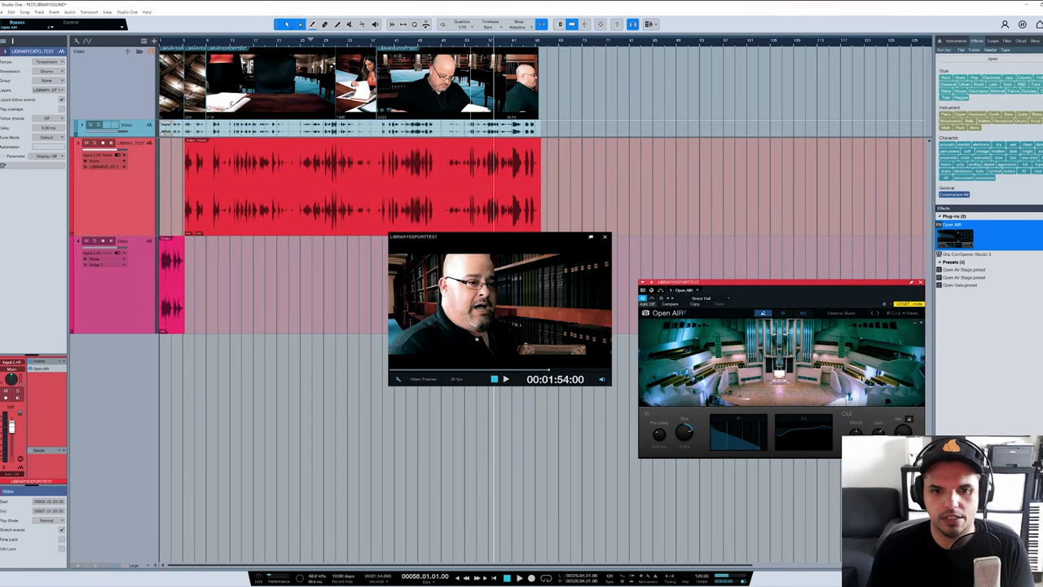
# - Play the bookshelf scene from around bar 57 and examine its dialogue and shot changes in a closer timeline view
pyautogui.press('space')
pyautogui.scroll(6, 495, 46)
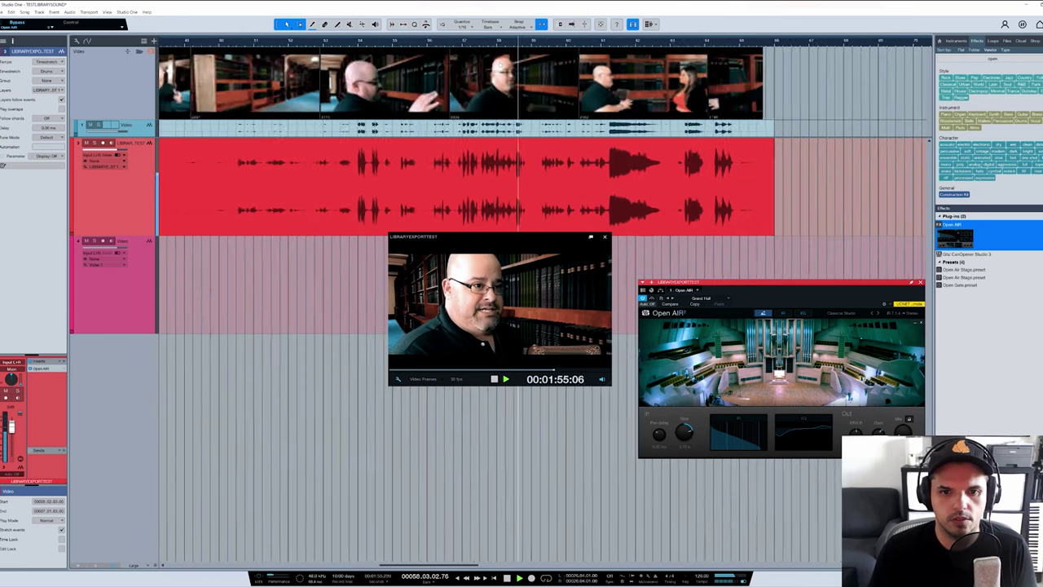
pyautogui.press('space')
pyautogui.click(569, 45)
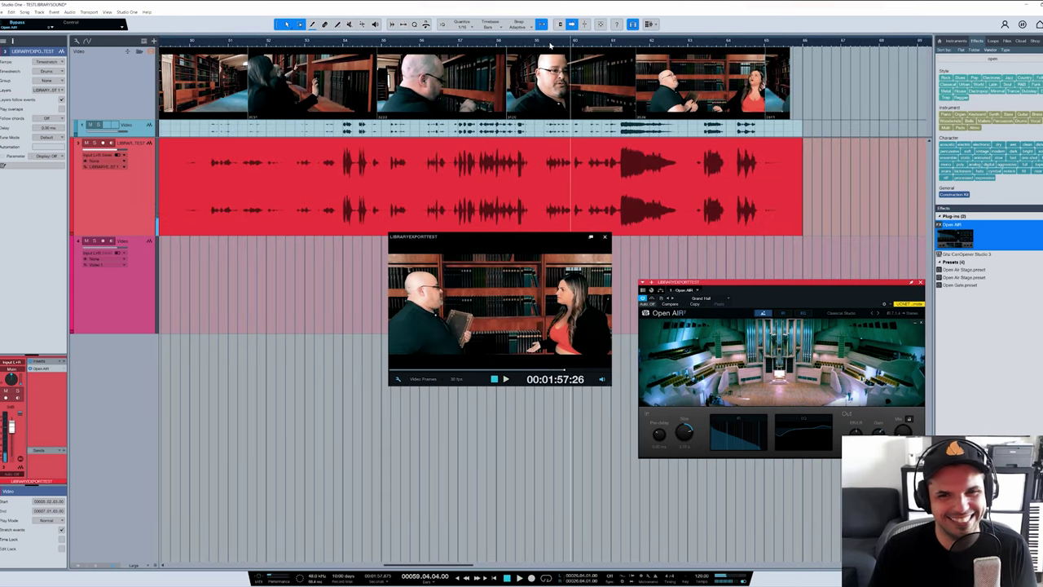
pyautogui.click(499, 44)
pyautogui.press('space')
pyautogui.click(486, 44)
pyautogui.click(471, 47)
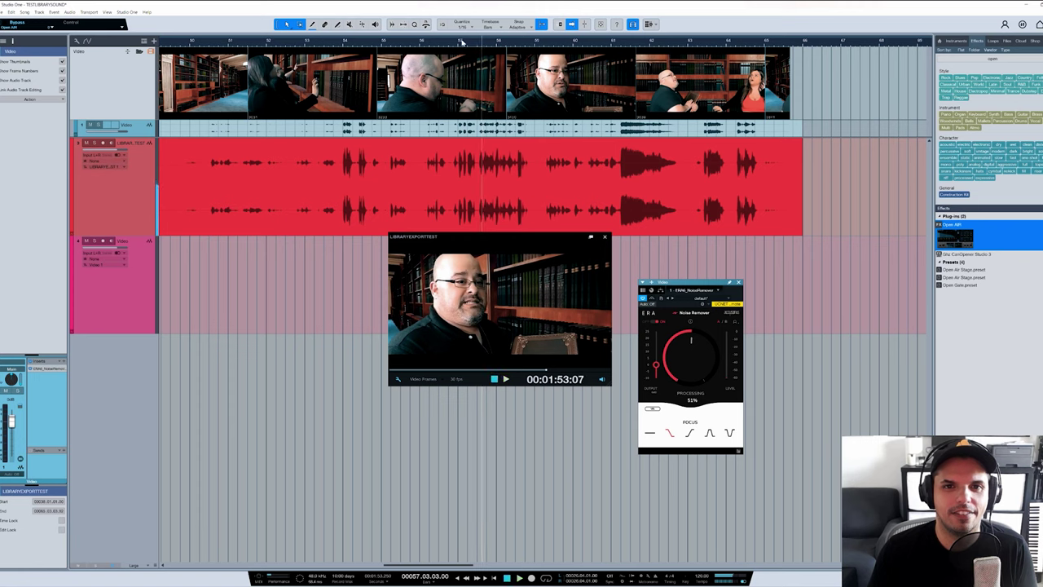
pyautogui.scroll(5, 467, 42)
pyautogui.scroll(-3, 469, 42)
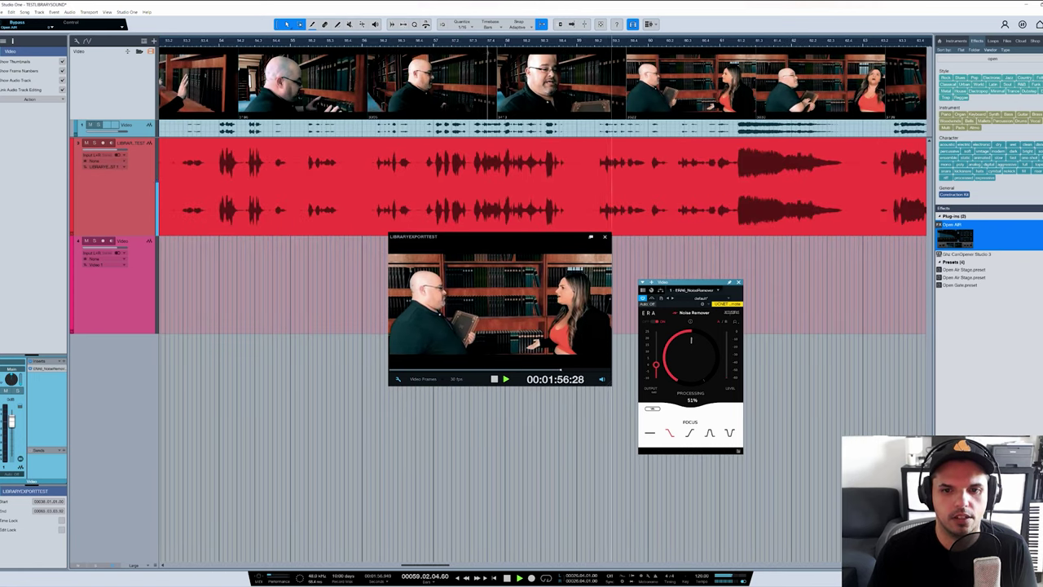
pyautogui.click(478, 43)
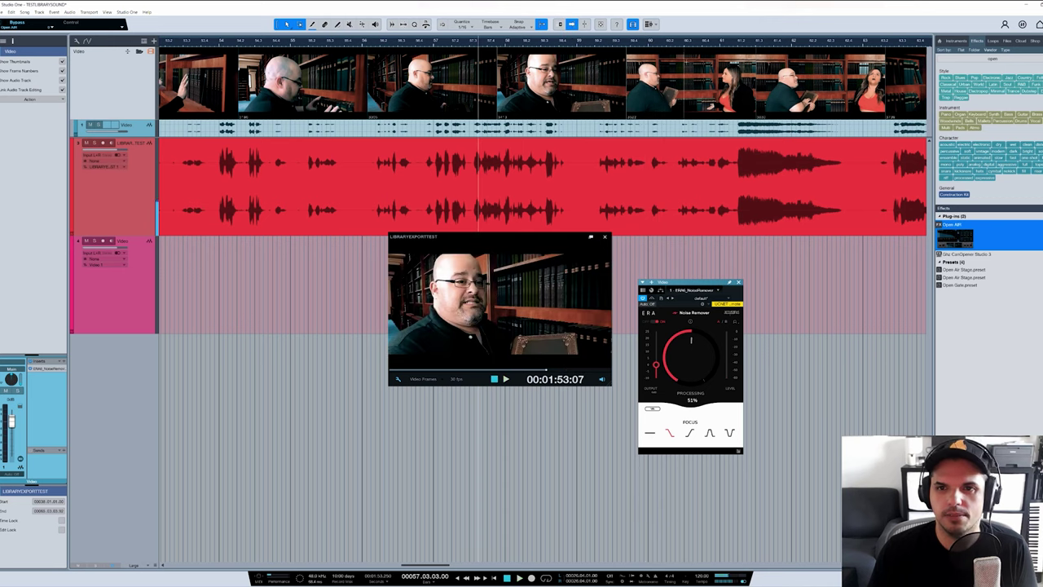
# - Split the dialogue at the start of the two-person bookshelf shot and just before the loud passage, and bounce the section between
pyautogui.click(677, 45)
pyautogui.keyDown('alt'); pyautogui.click(594, 171); pyautogui.keyUp('alt')
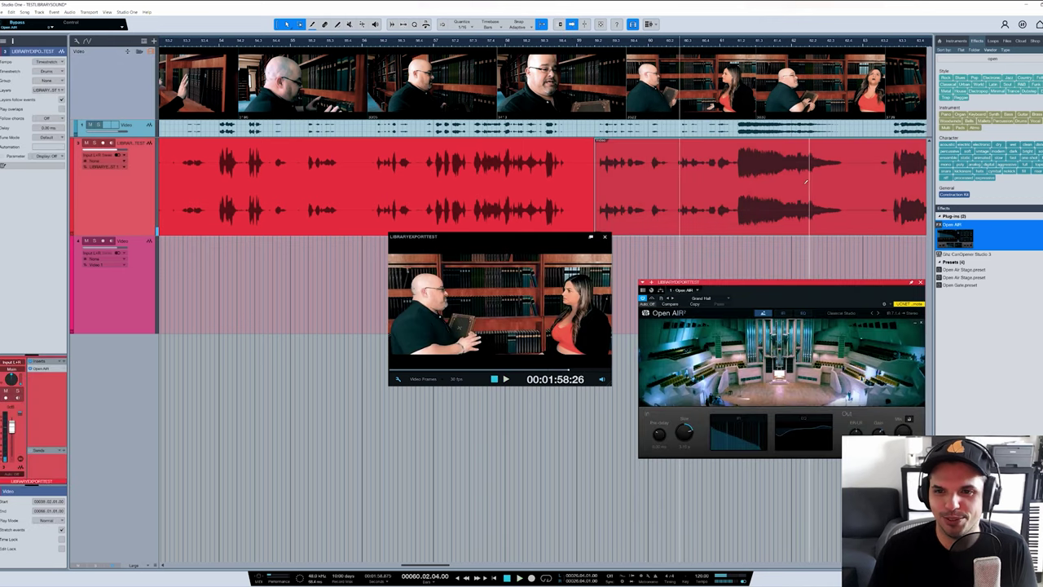
pyautogui.keyDown('alt'); pyautogui.click(737, 169); pyautogui.keyUp('alt')
pyautogui.click(671, 213)
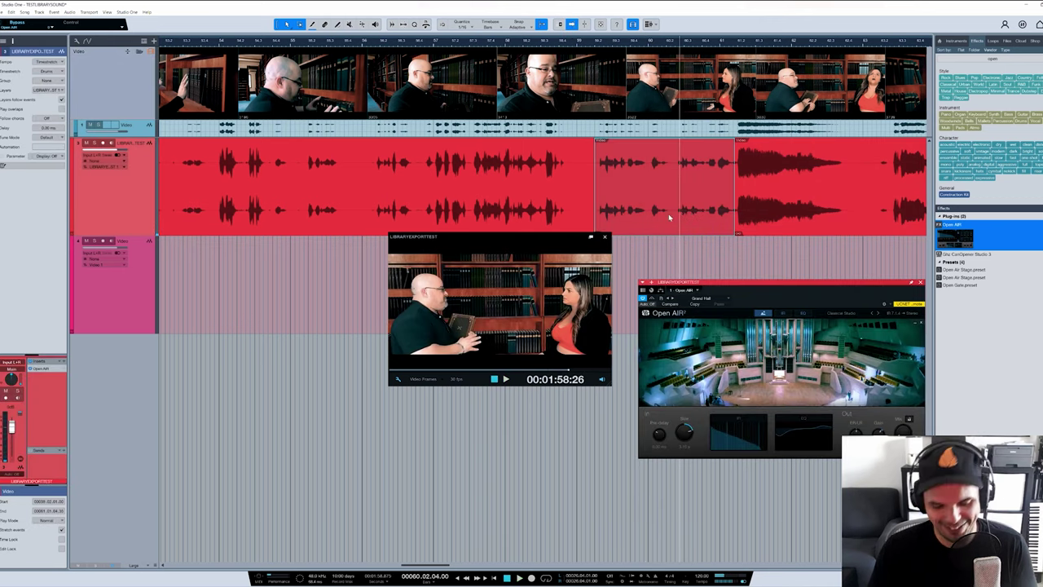
pyautogui.hotkey('ctrl', 'b')
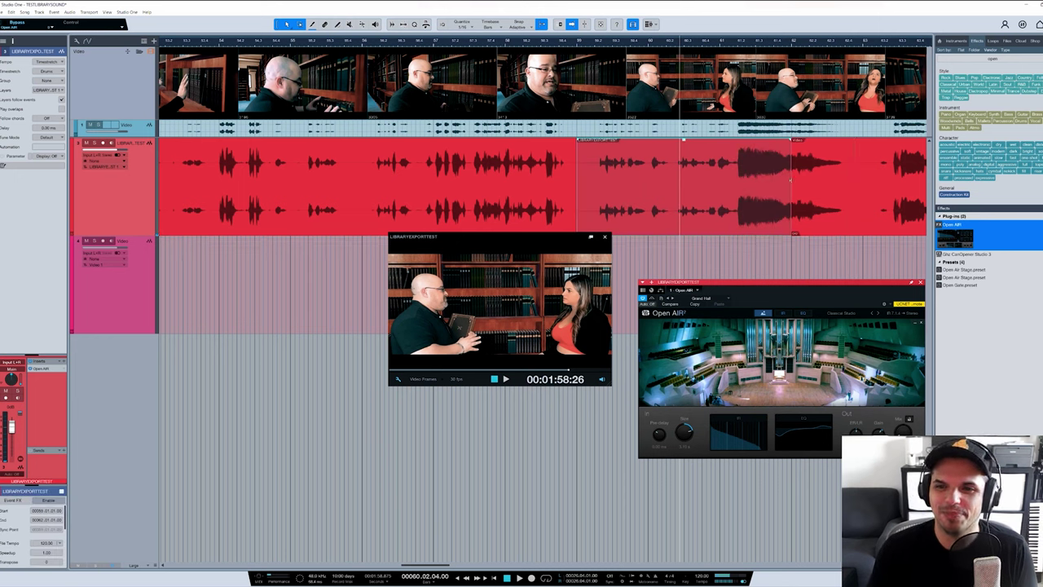
# - End the bounced dialogue clip just before the loud passage and nudge its clip gain up slightly
pyautogui.moveTo(792, 181); pyautogui.dragTo(735, 182)
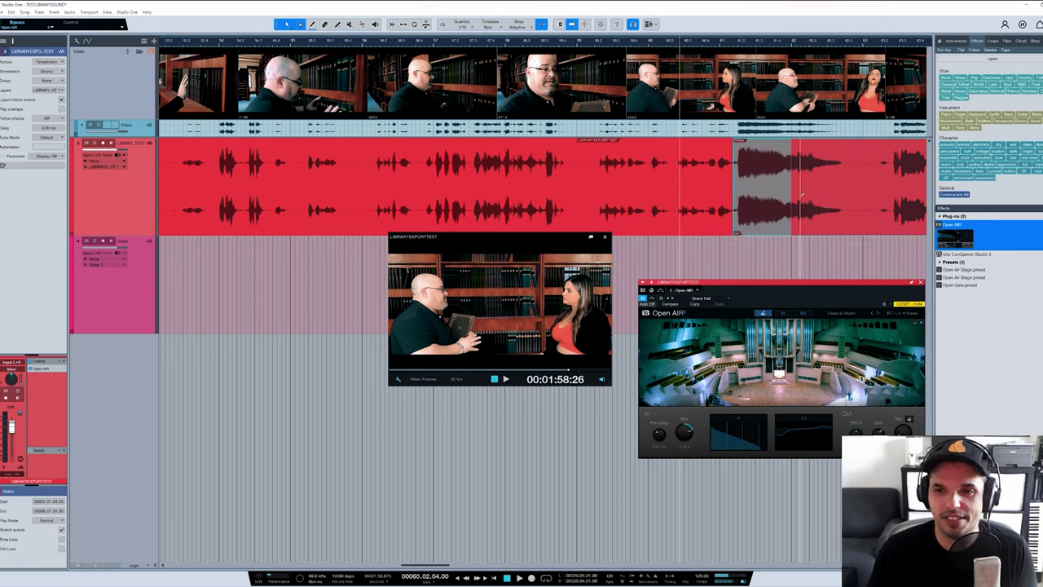
pyautogui.click(691, 199)
pyautogui.moveTo(657, 139); pyautogui.dragTo(658, 134)
# - Play the loud passage around bar 61 and delete the clip section covering it
pyautogui.click(735, 43)
pyautogui.press('space')
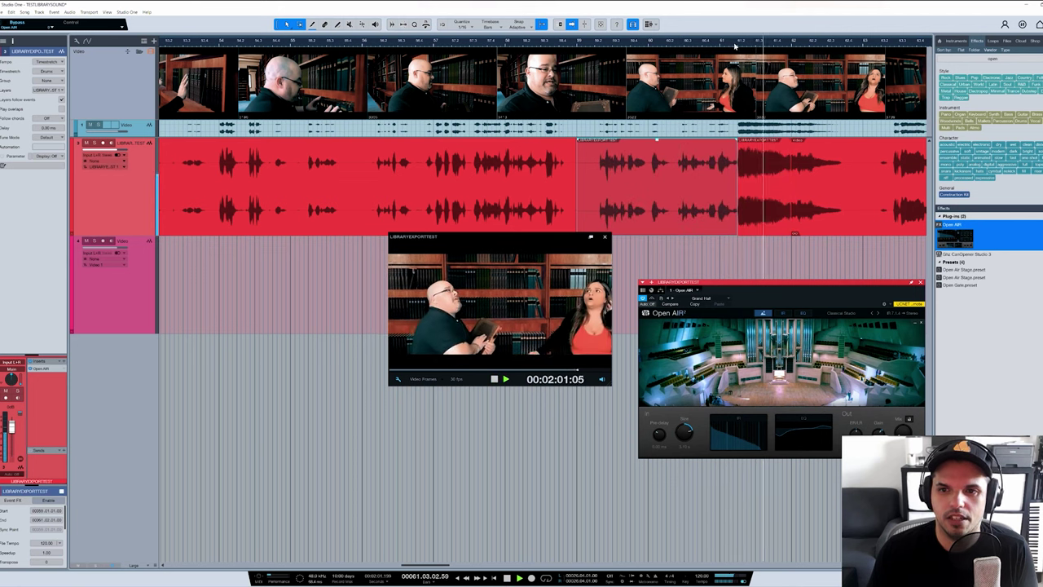
pyautogui.press('space')
pyautogui.click(771, 213)
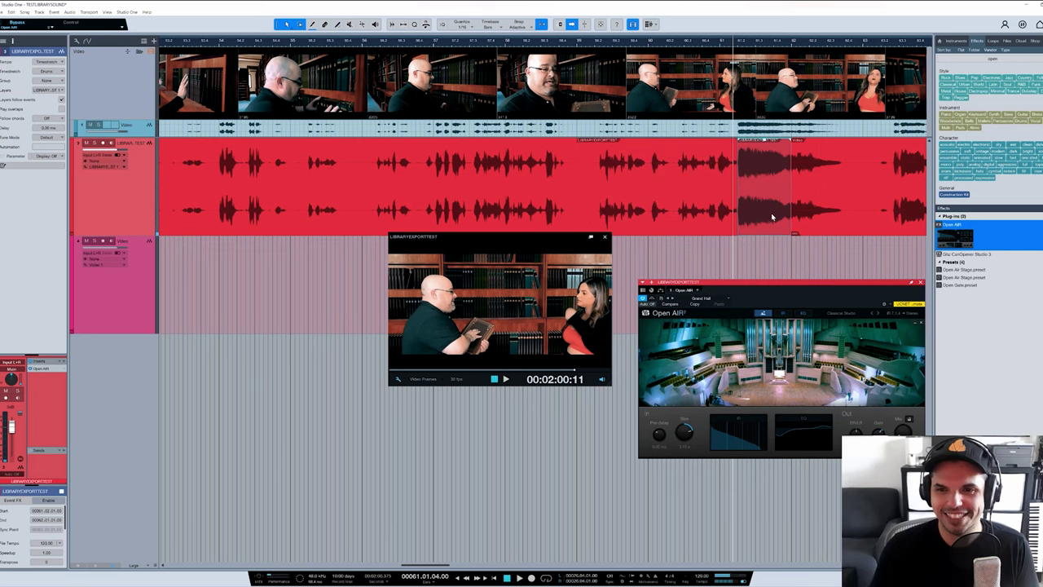
pyautogui.hscroll(3, 771, 213)
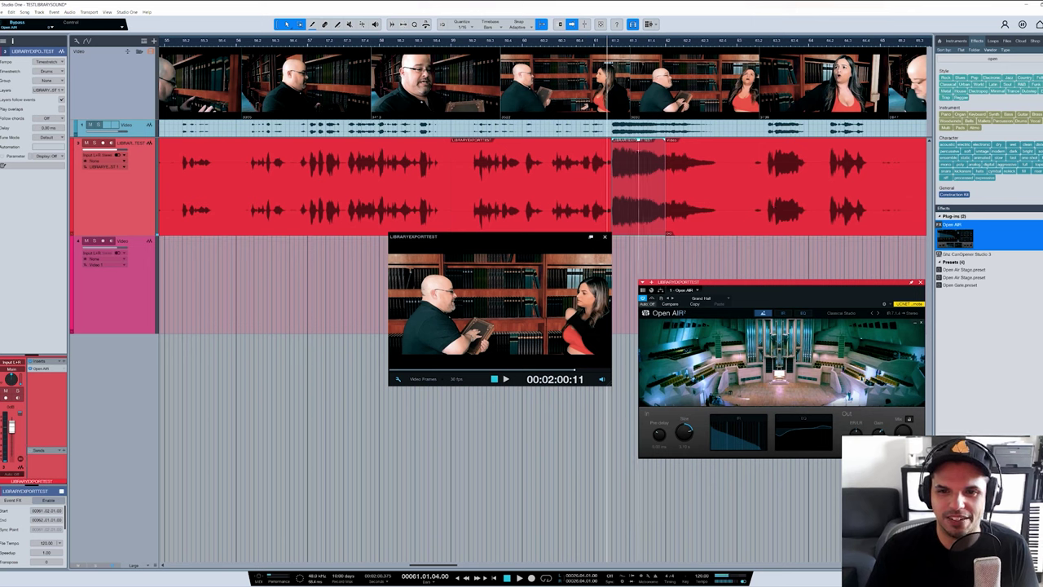
pyautogui.press('space')
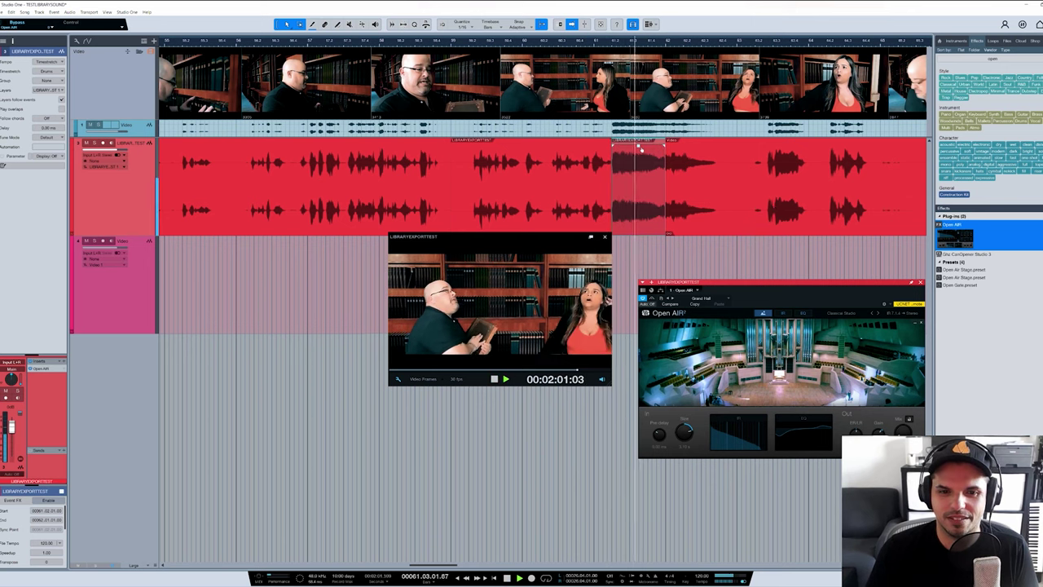
pyautogui.press('space')
pyautogui.press('Delete')
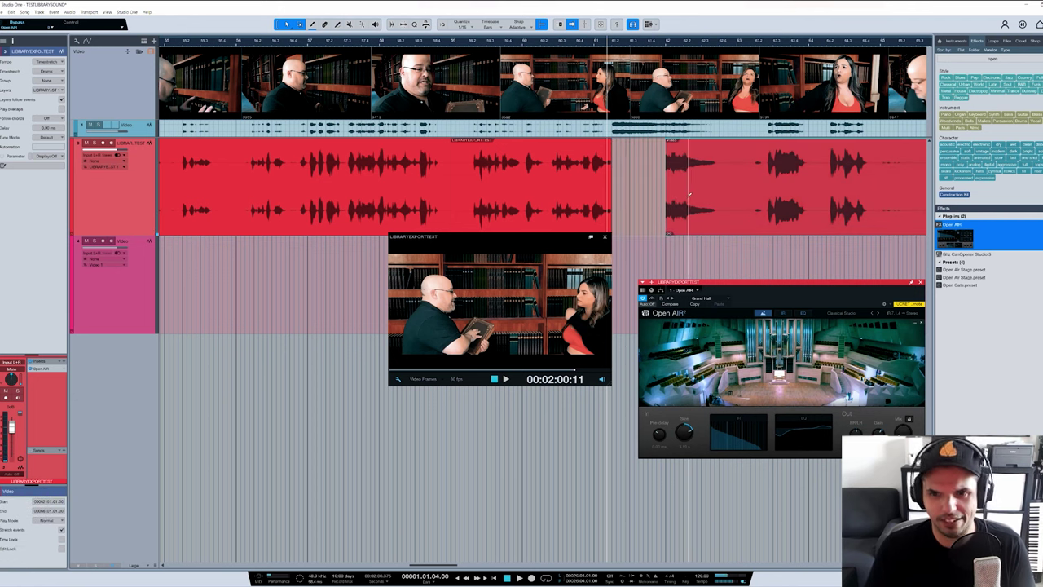
# - Extend the end of the bounced dialogue clip slightly into the gap and add a fade-out, checking it against the video
pyautogui.click(683, 192)
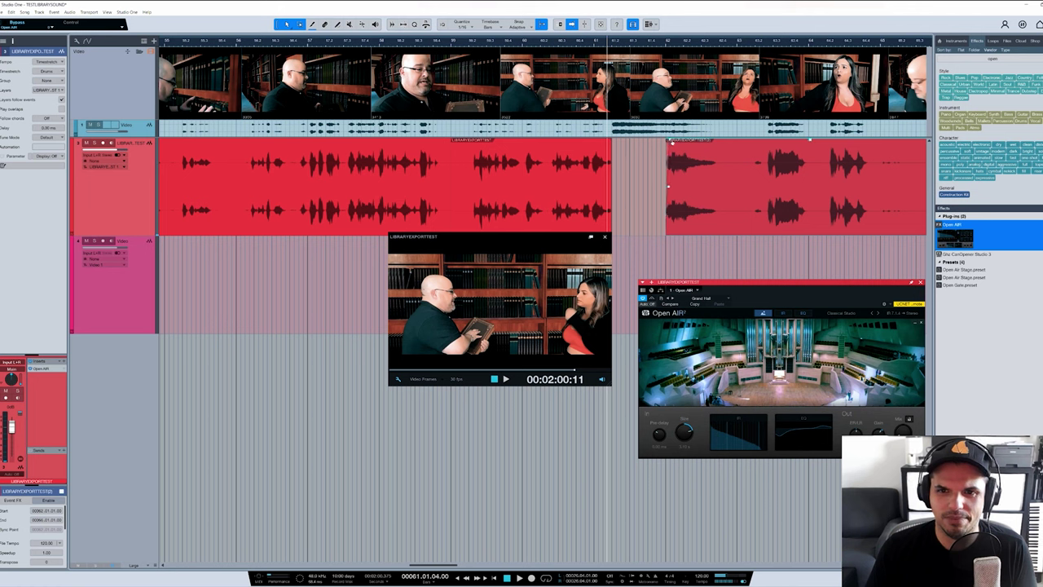
pyautogui.click(581, 39)
pyautogui.press('space')
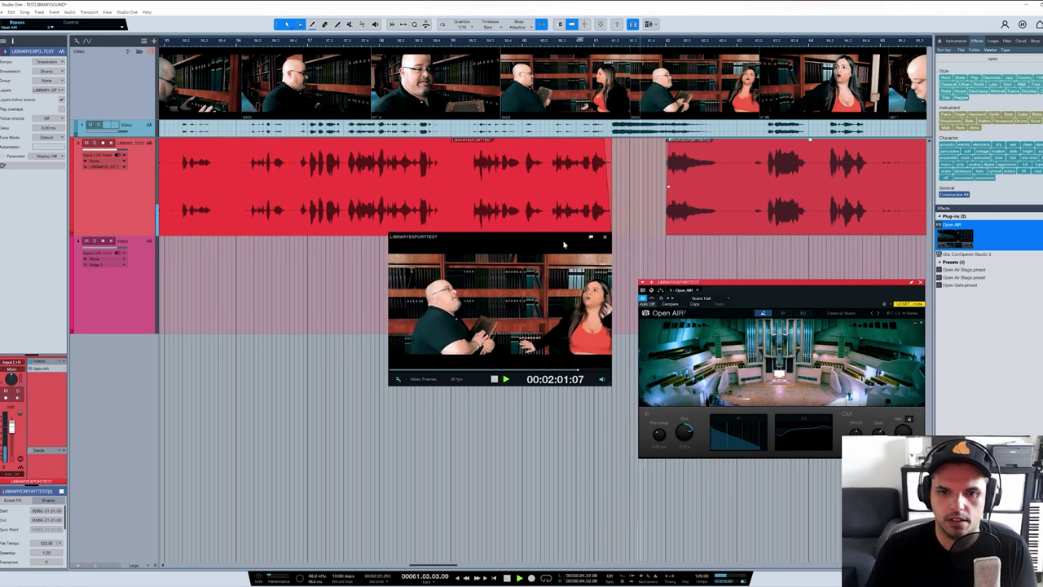
pyautogui.moveTo(563, 243); pyautogui.dragTo(488, 308)
pyautogui.press('space')
pyautogui.moveTo(613, 198); pyautogui.dragTo(626, 195)
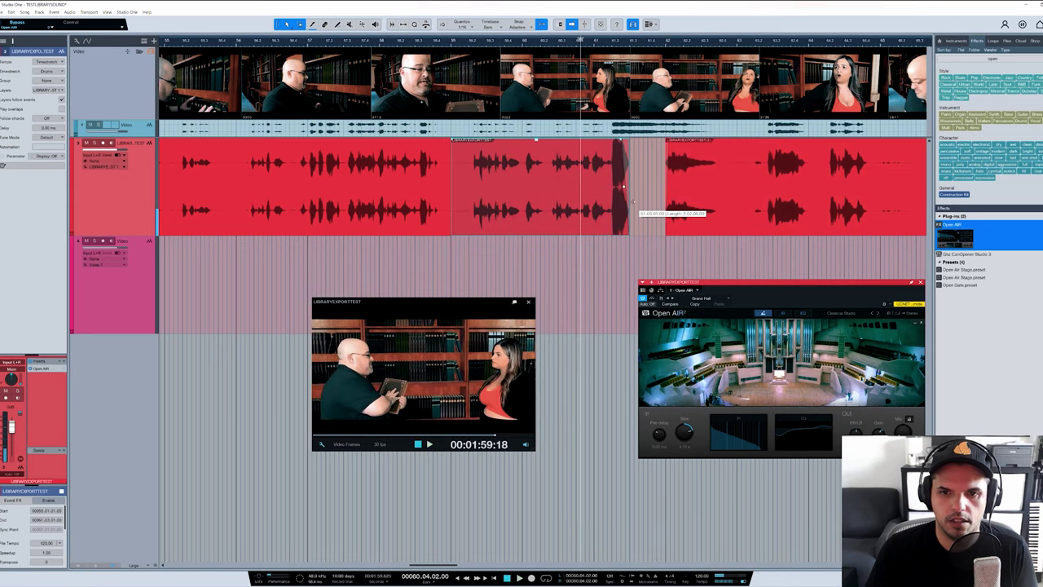
pyautogui.press('space')
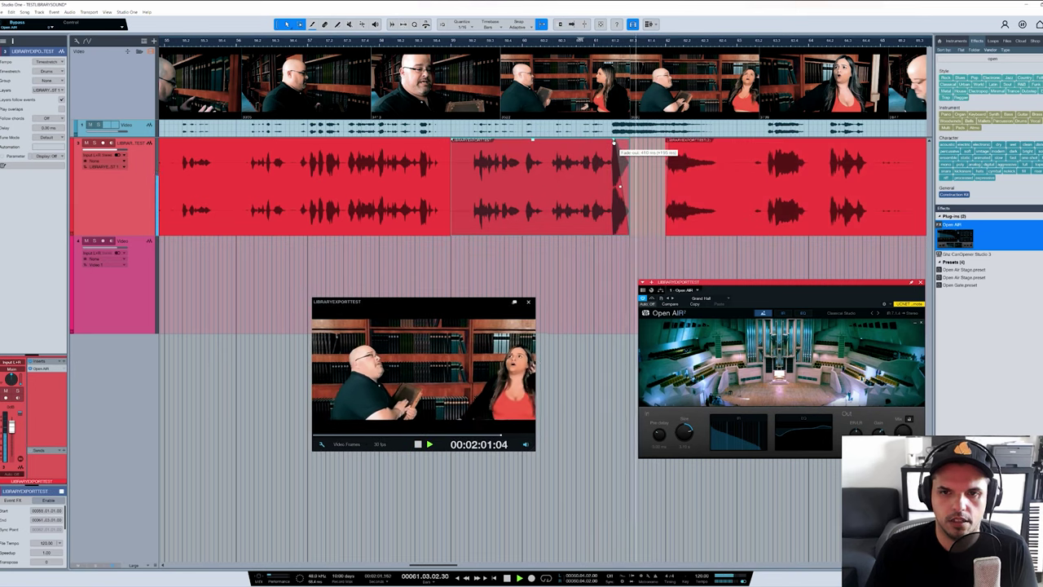
pyautogui.press('space')
pyautogui.moveTo(802, 287); pyautogui.dragTo(735, 224)
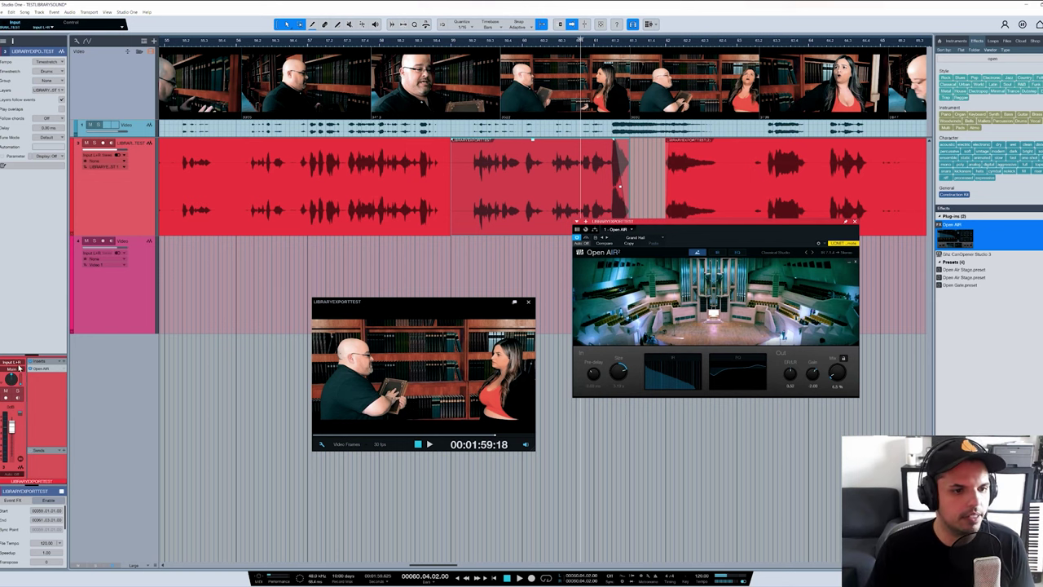
pyautogui.click(41, 368)
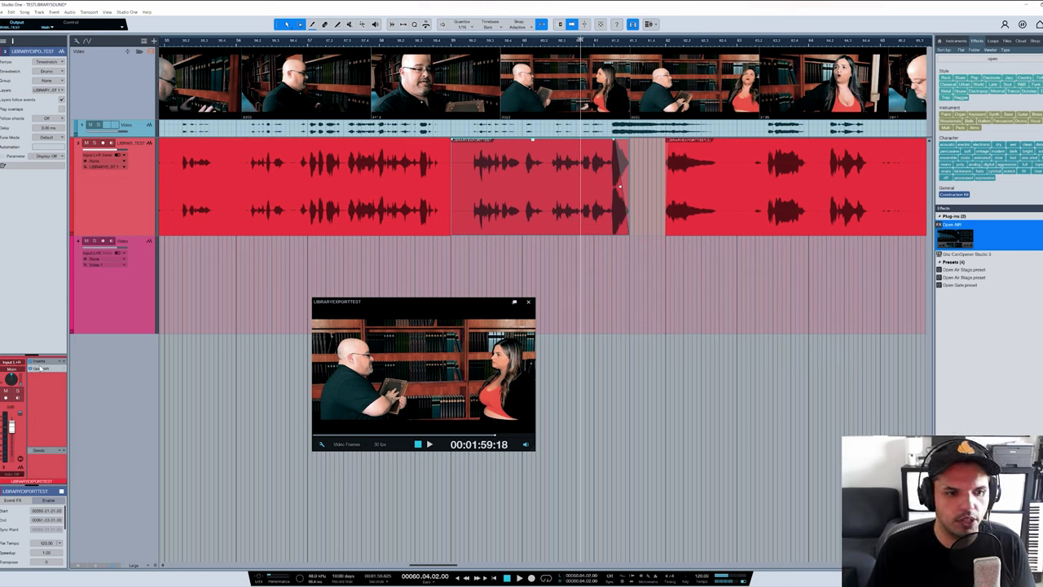
pyautogui.click(39, 369)
pyautogui.click(777, 252)
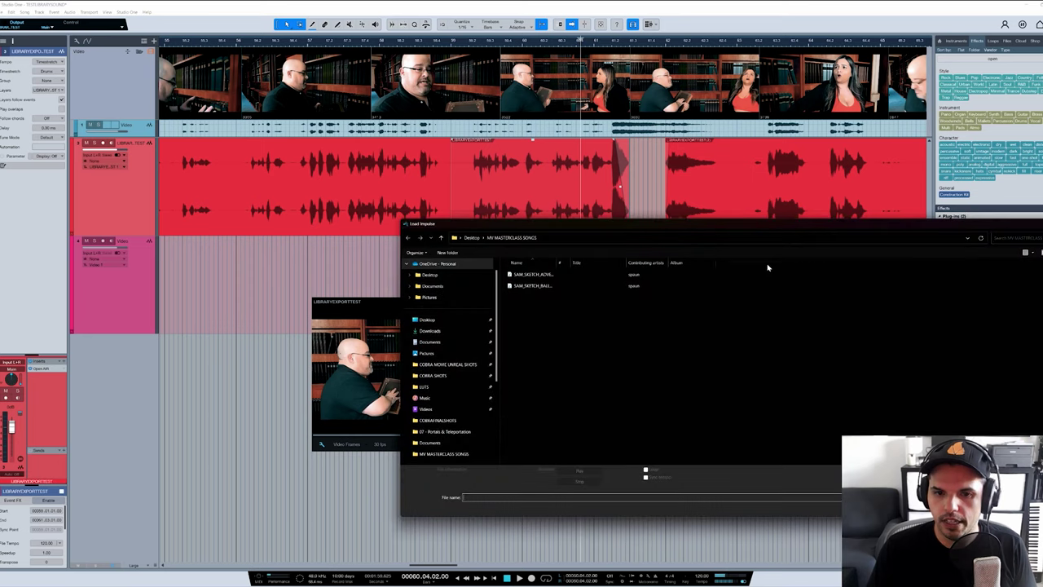
pyautogui.press('Escape')
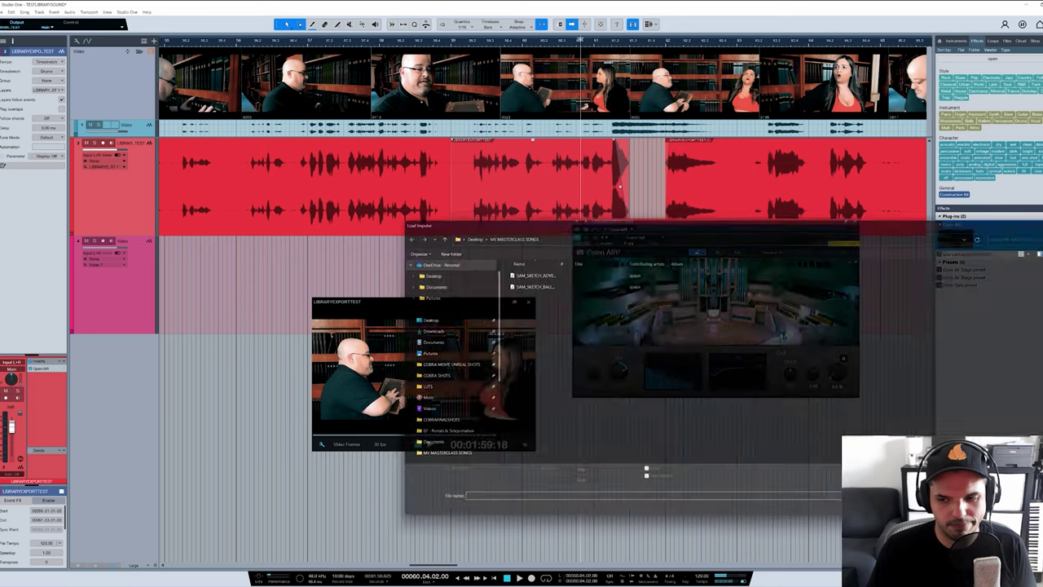
# - Try the Staircase preset from Open AIR's 3D-IR Spaces with a much lower mix on the bookshelf dialogue
pyautogui.click(637, 238)
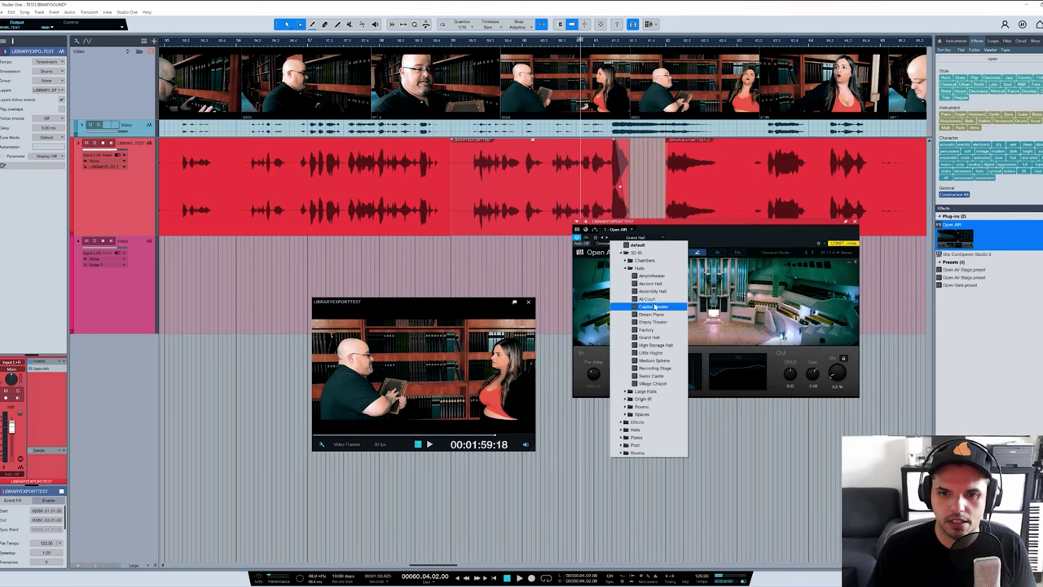
pyautogui.click(628, 271)
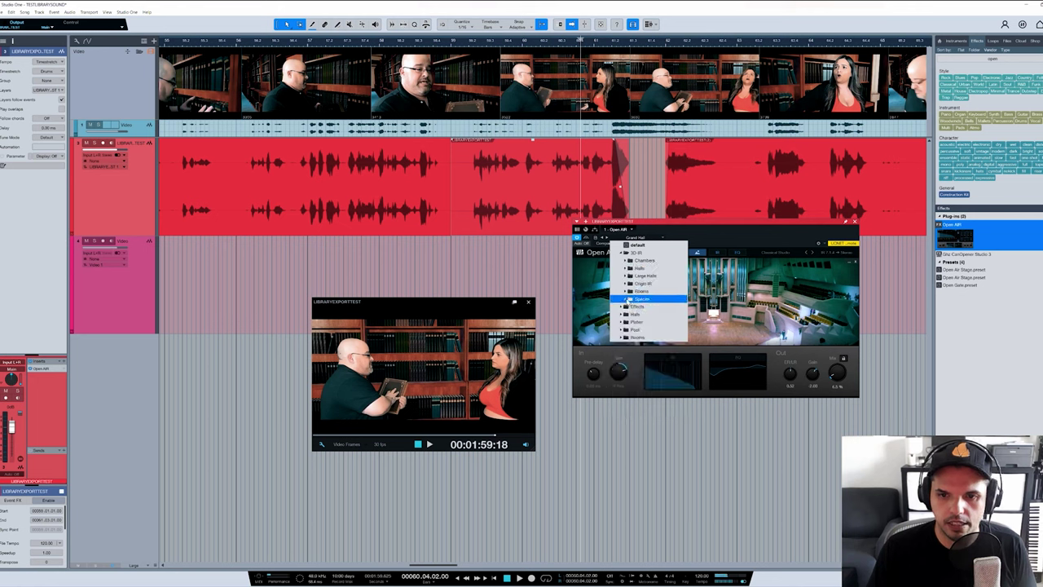
pyautogui.click(629, 299)
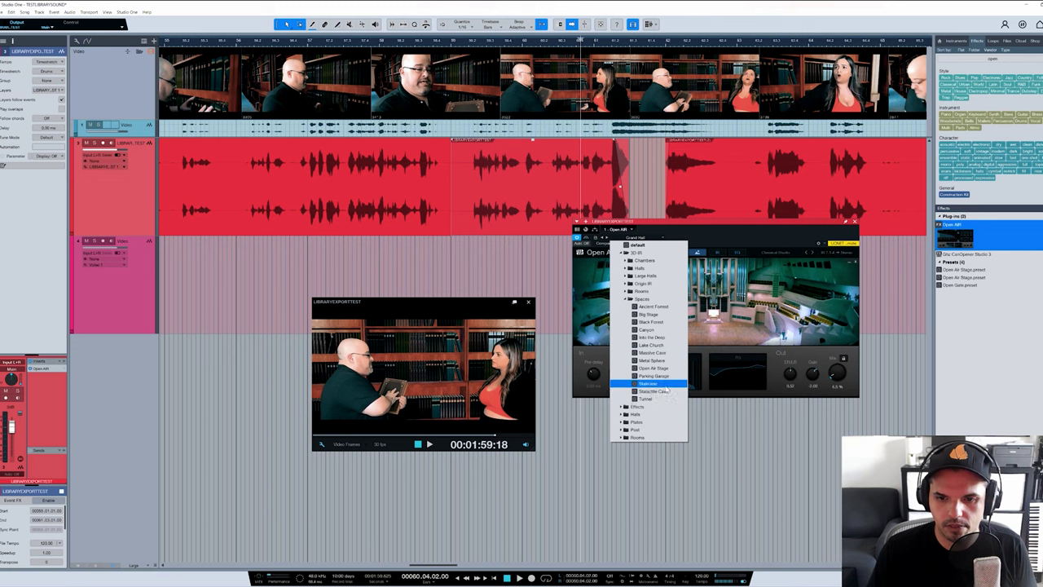
pyautogui.click(719, 238)
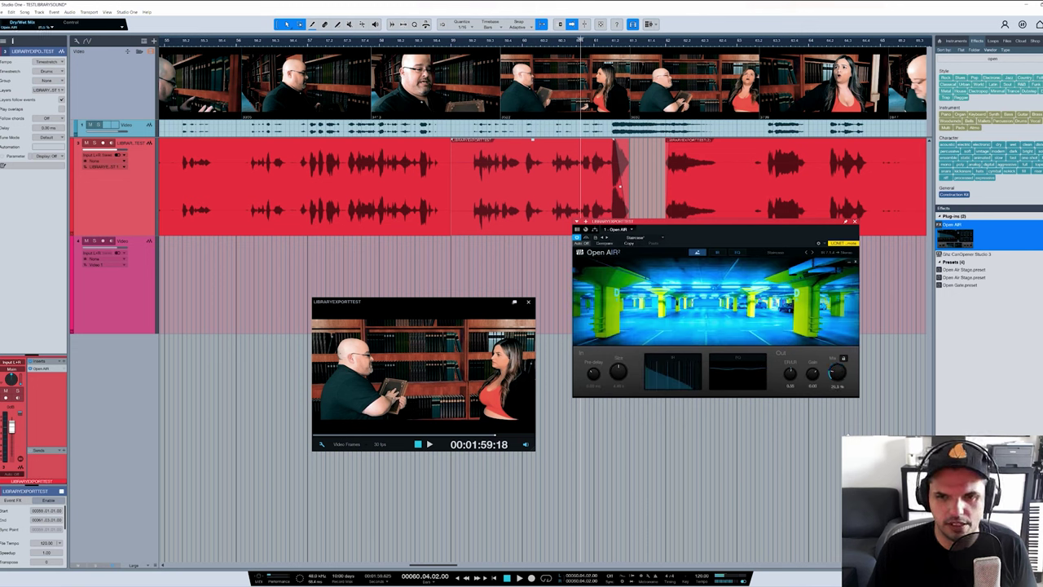
pyautogui.click(478, 40)
pyautogui.press('space')
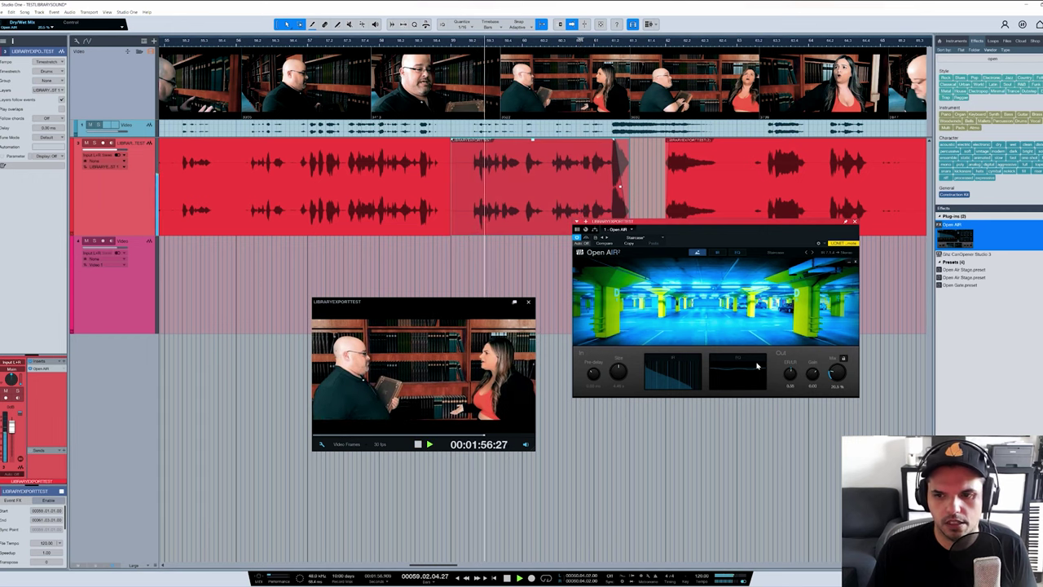
pyautogui.press('space')
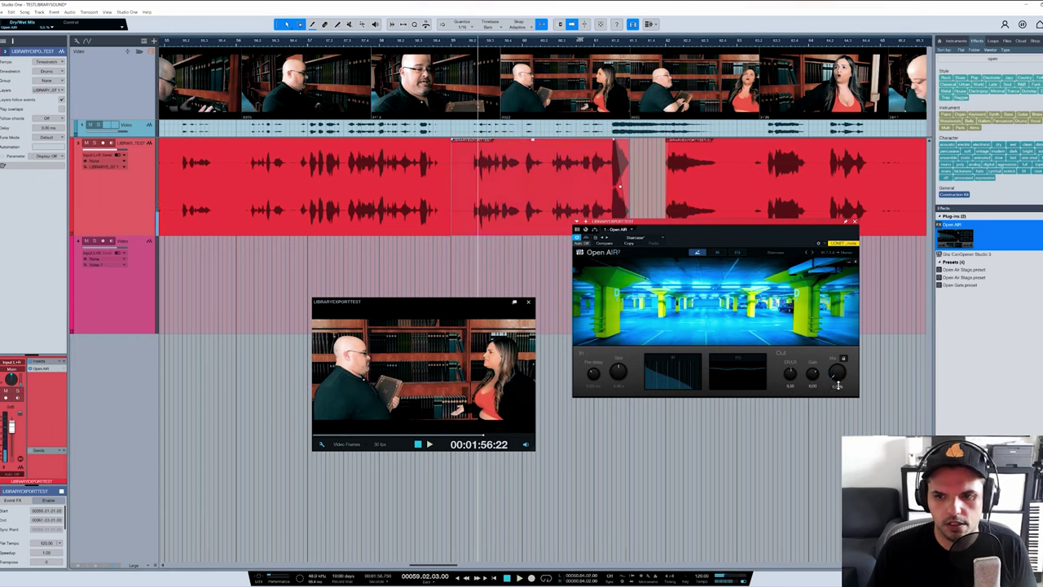
pyautogui.press('space')
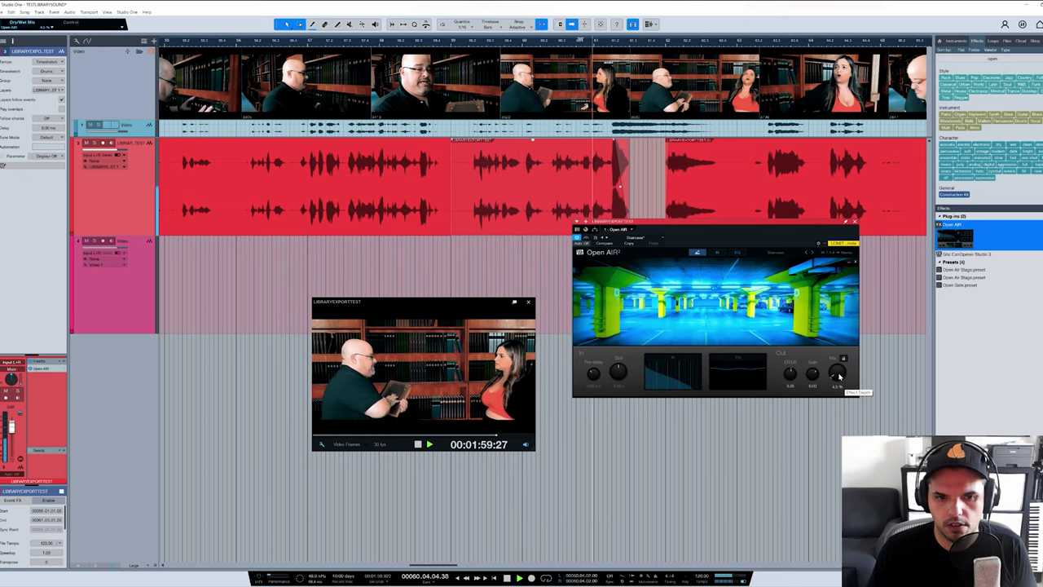
pyautogui.press('space')
# - Try The Attic preset from Open AIR's 3D-IR Rooms with a minimal mix on the bookshelf dialogue
pyautogui.click(663, 241)
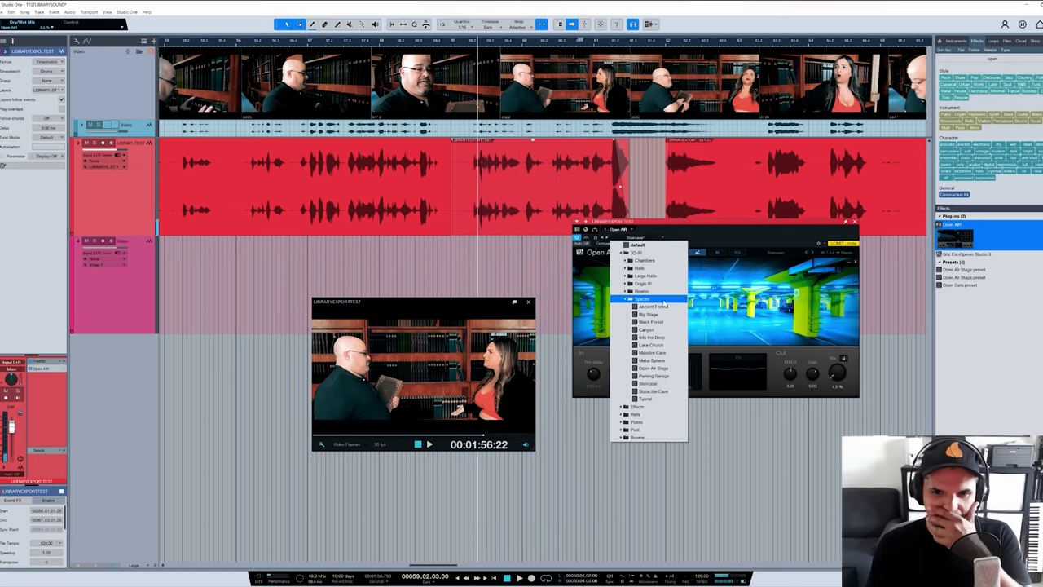
pyautogui.click(664, 293)
pyautogui.click(663, 294)
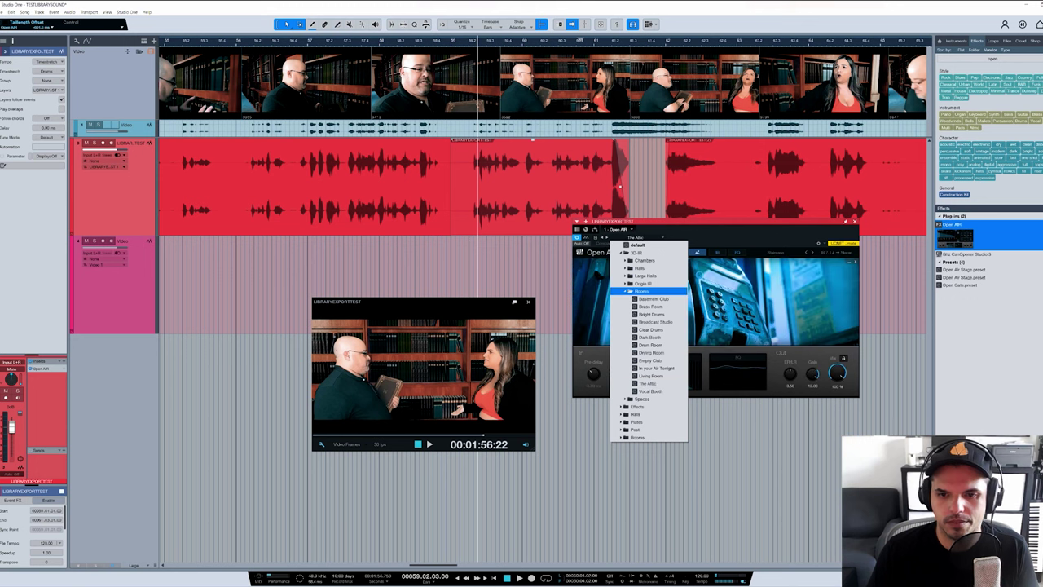
pyautogui.click(705, 241)
pyautogui.press('space')
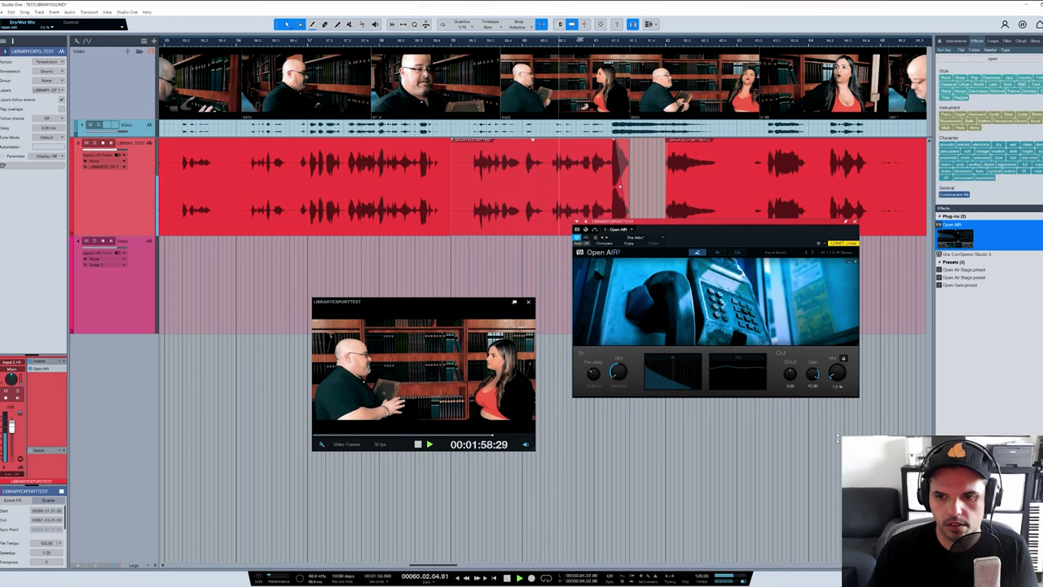
pyautogui.press('space')
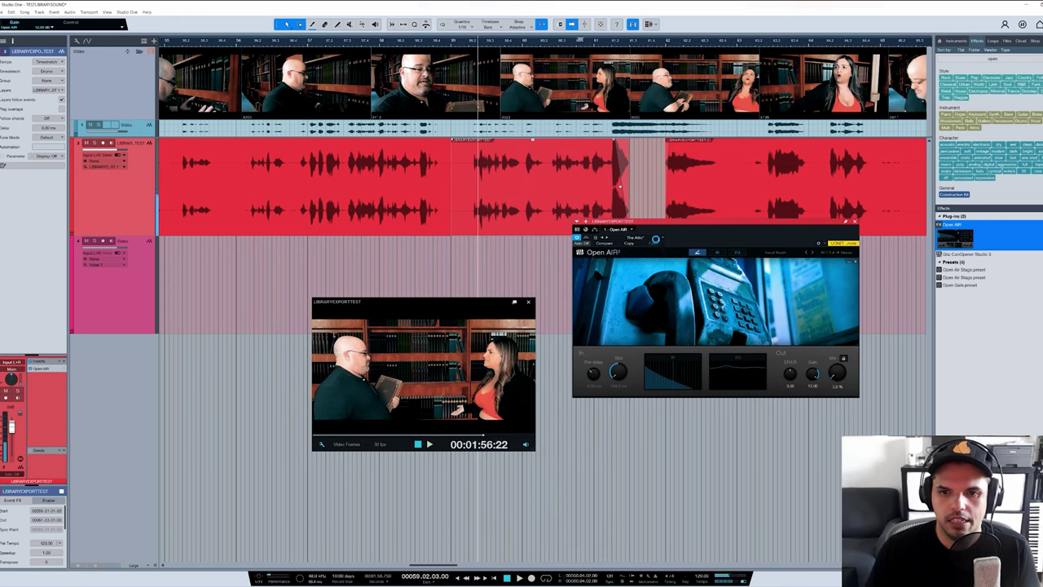
# - Load the Basement Club room preset in Open AIR and adjust its low mix while auditioning the bookshelf dialogue
pyautogui.click(655, 239)
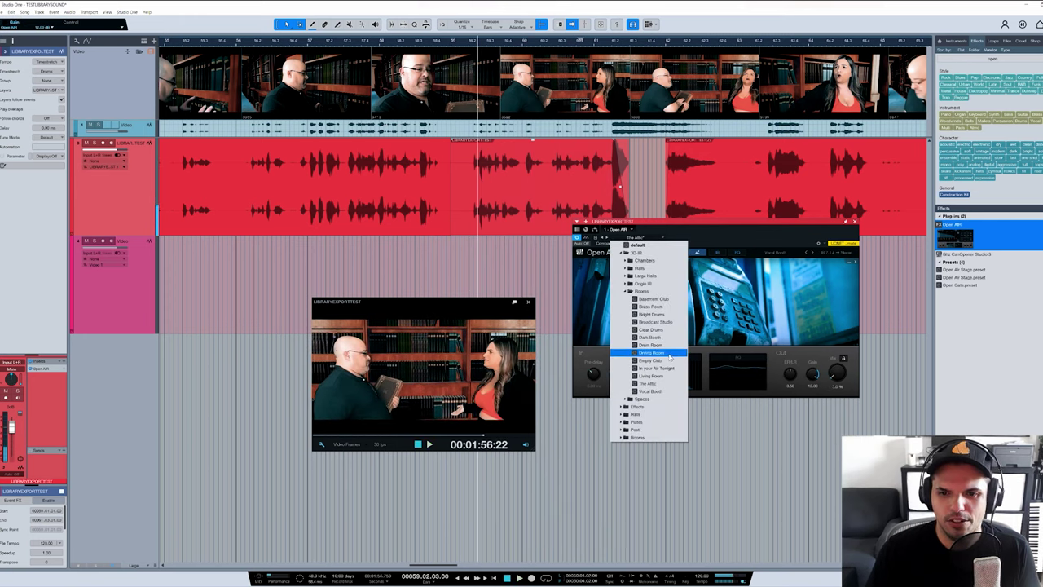
pyautogui.click(660, 299)
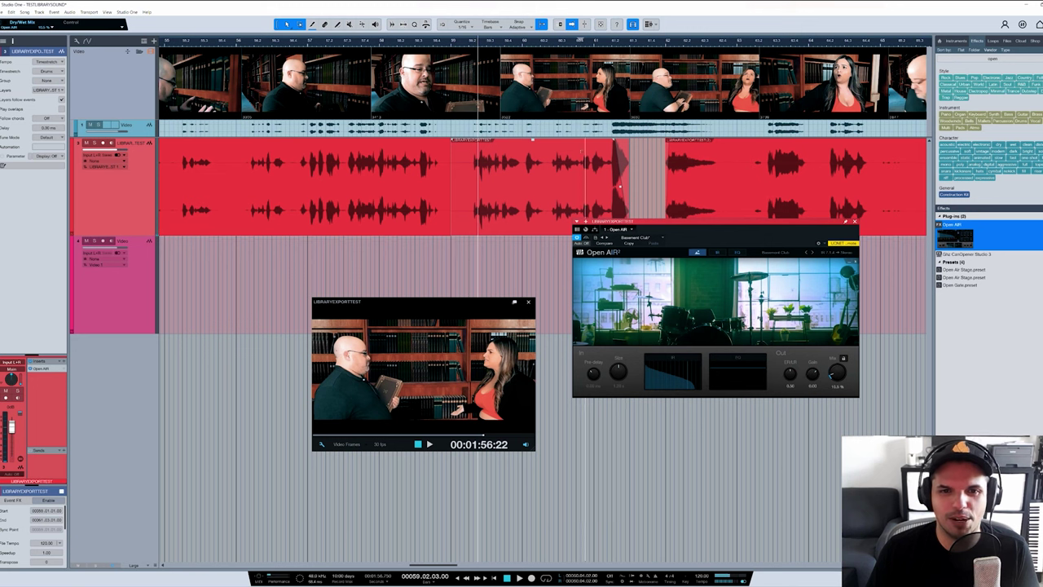
pyautogui.press('space')
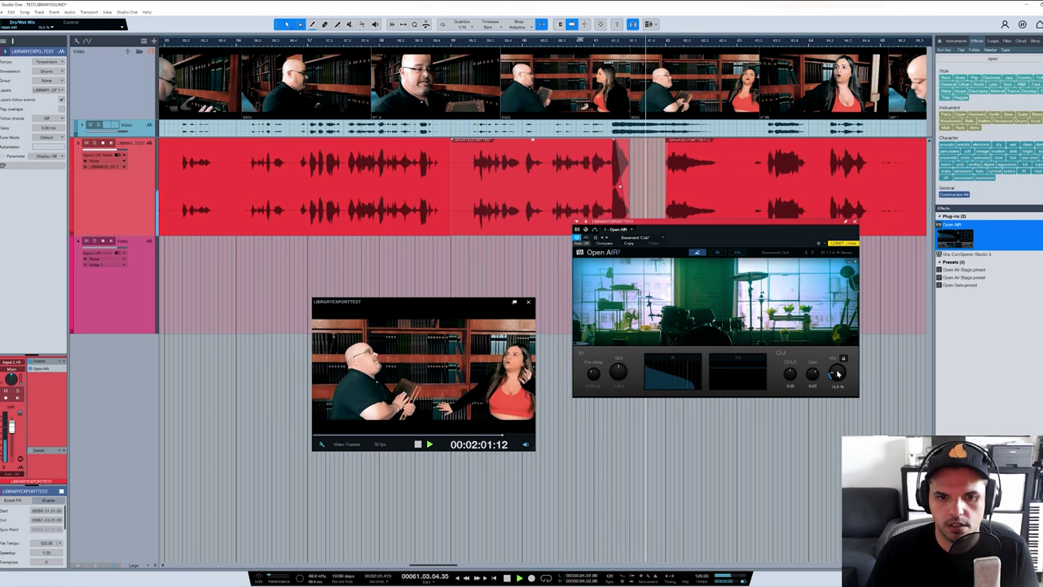
pyautogui.press('space')
pyautogui.press('space')
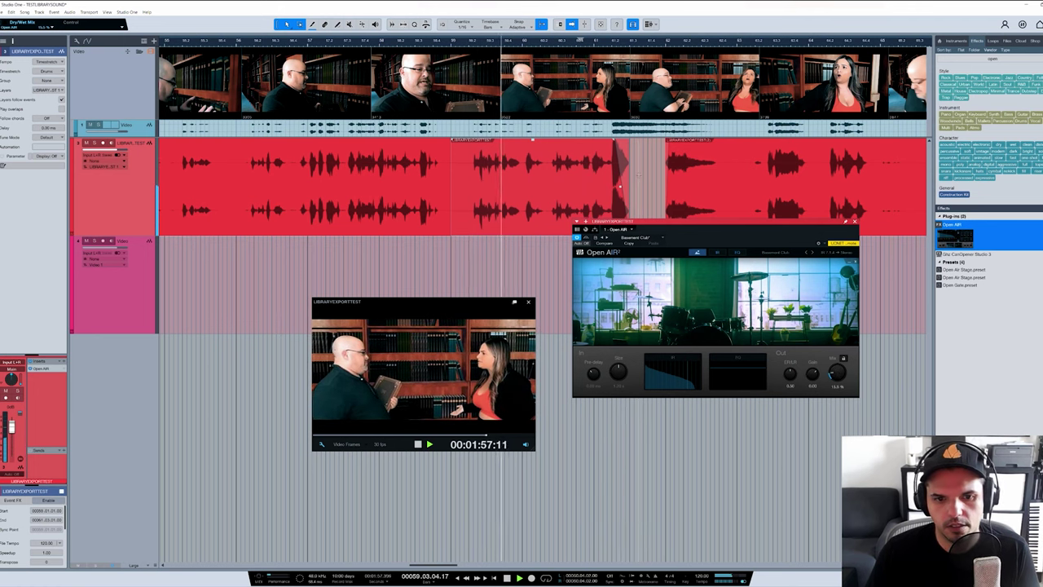
pyautogui.press('space')
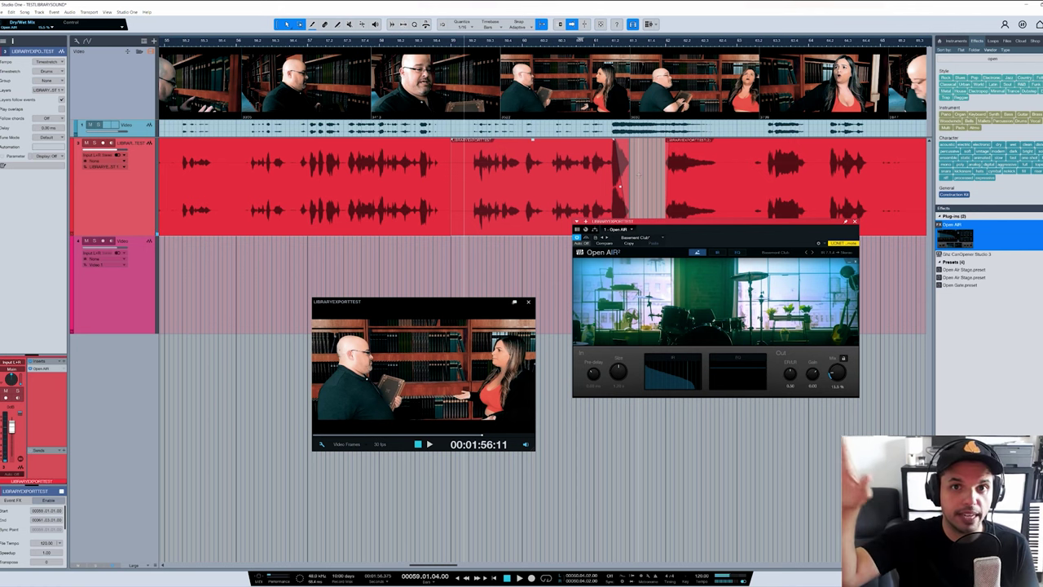
# - Compare the bookshelf dialogue with Open AIR bypassed and active during playback
pyautogui.press('space')
pyautogui.press('space')
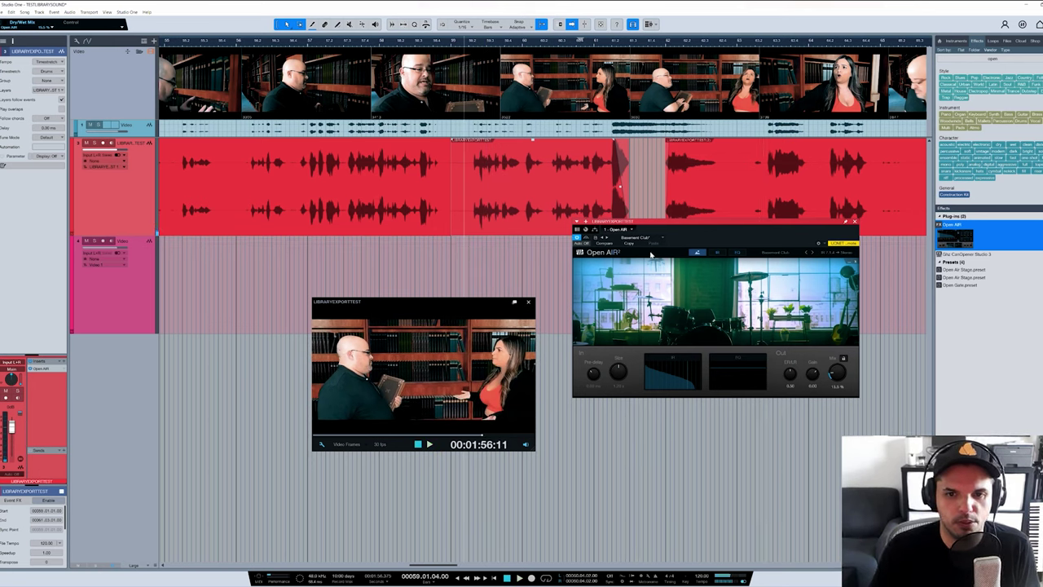
pyautogui.press('space')
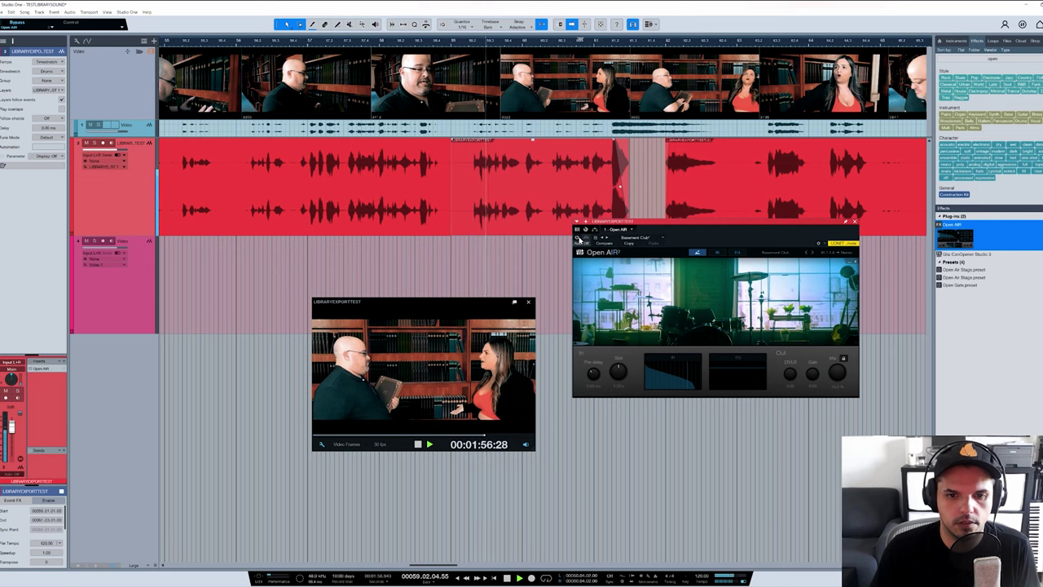
pyautogui.press('space')
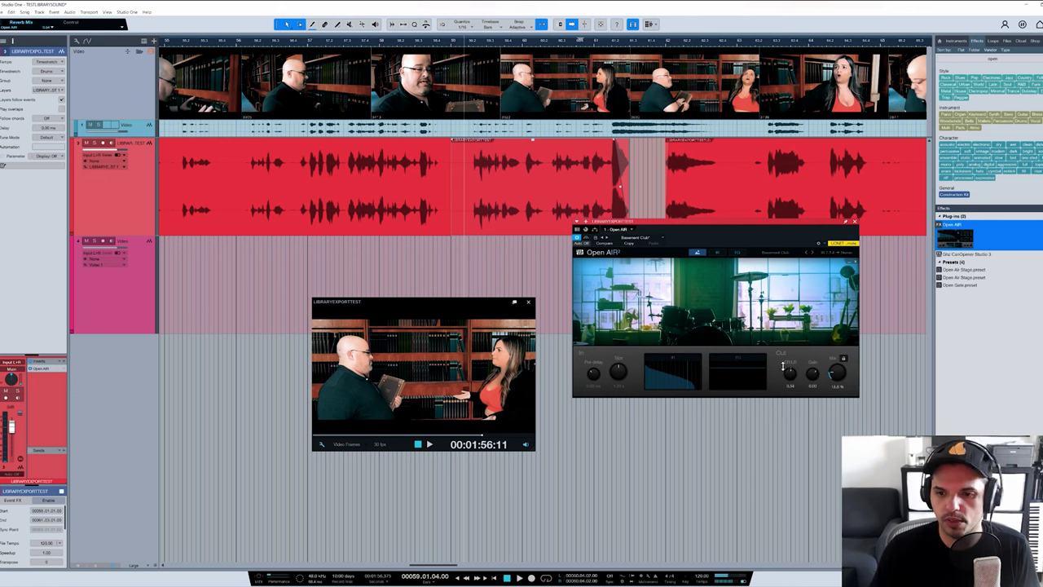
# - Adjust Open AIR's early/late reverb balance to 0.44 while auditioning the bookshelf dialogue, and close the plug-in
pyautogui.press('space')
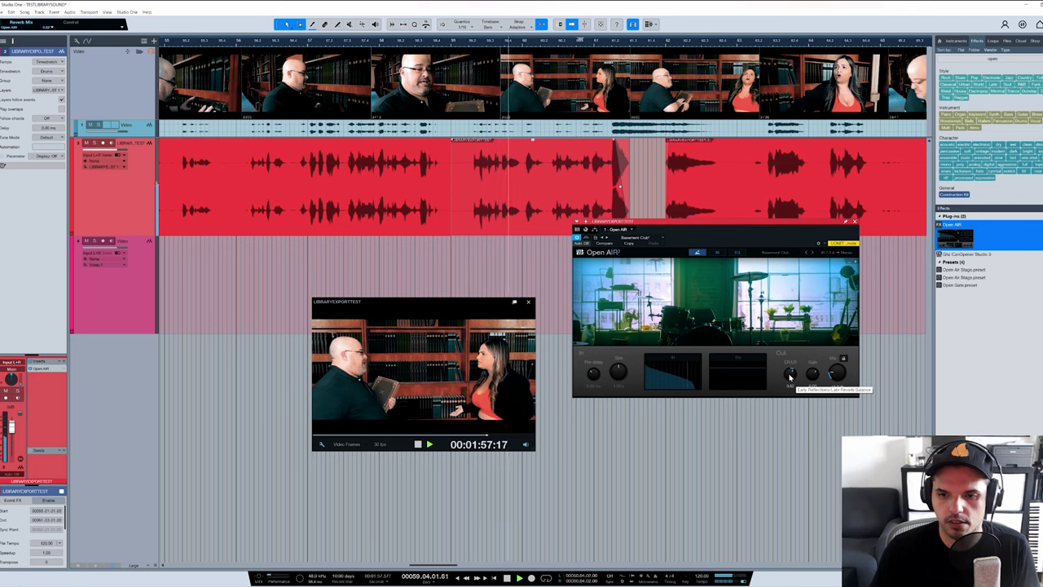
pyautogui.press('space')
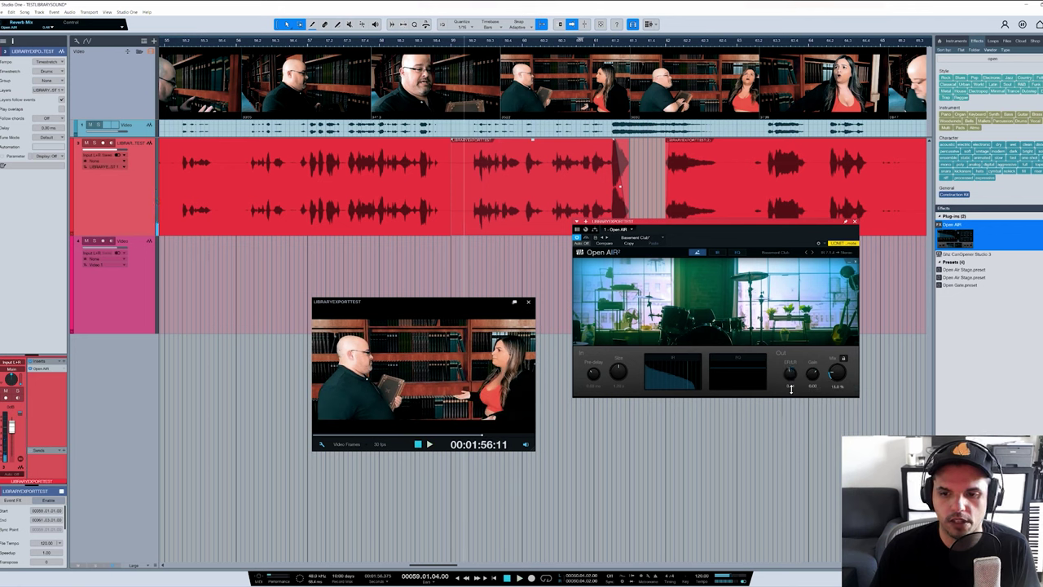
pyautogui.press('space')
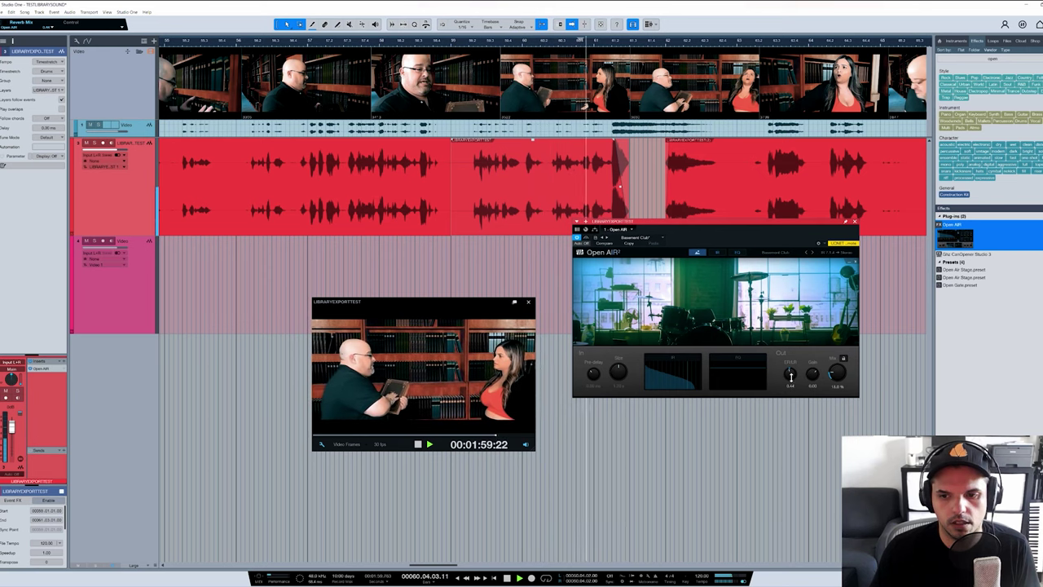
pyautogui.press('space')
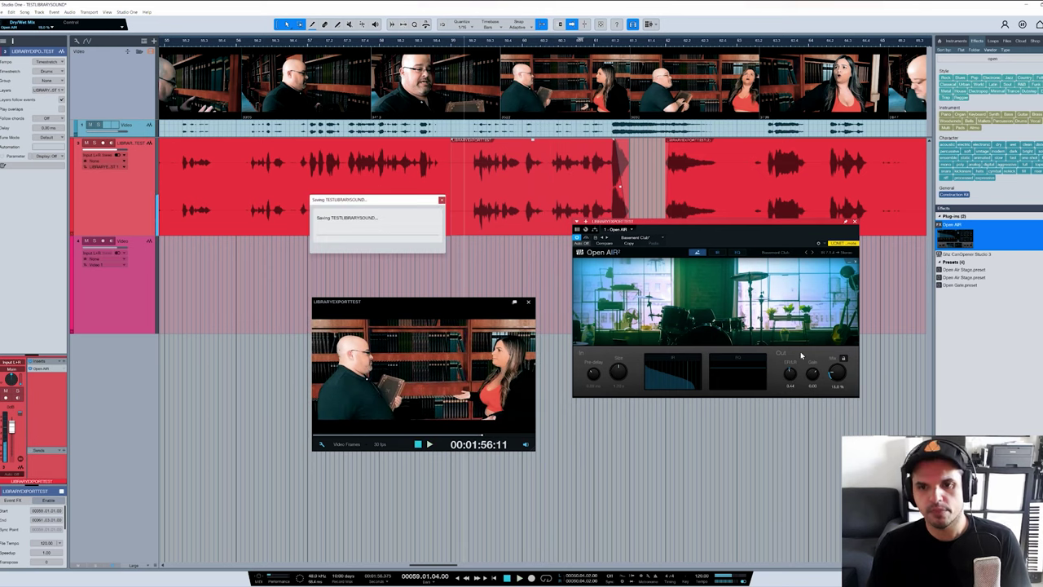
pyautogui.click(854, 221)
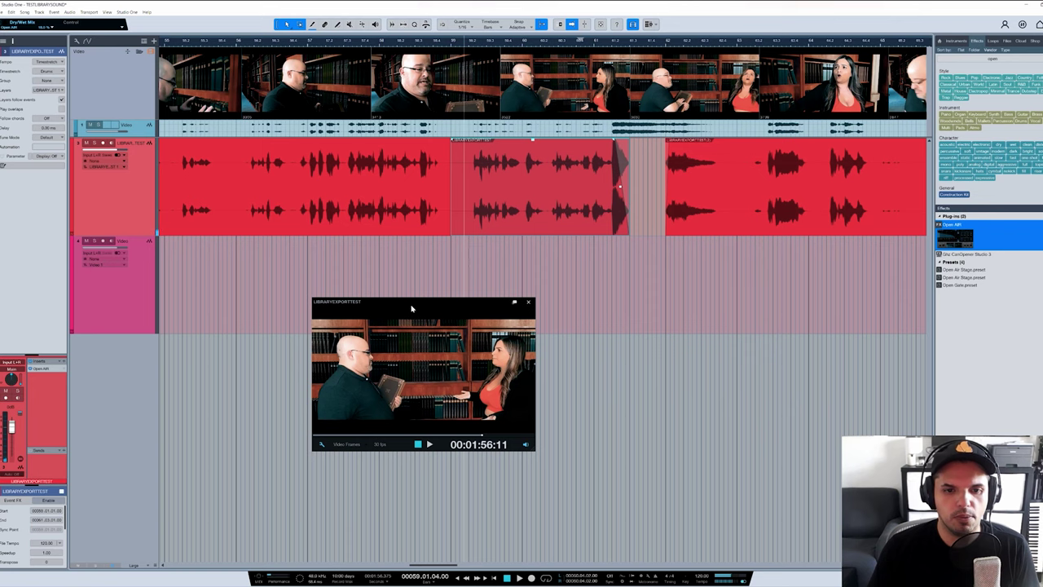
# - Clear arrangement space by moving the video player and shrinking the tracks, and show the browser's sound-effect files
pyautogui.moveTo(412, 307); pyautogui.dragTo(343, 247)
pyautogui.scroll(-3, 234, 347)
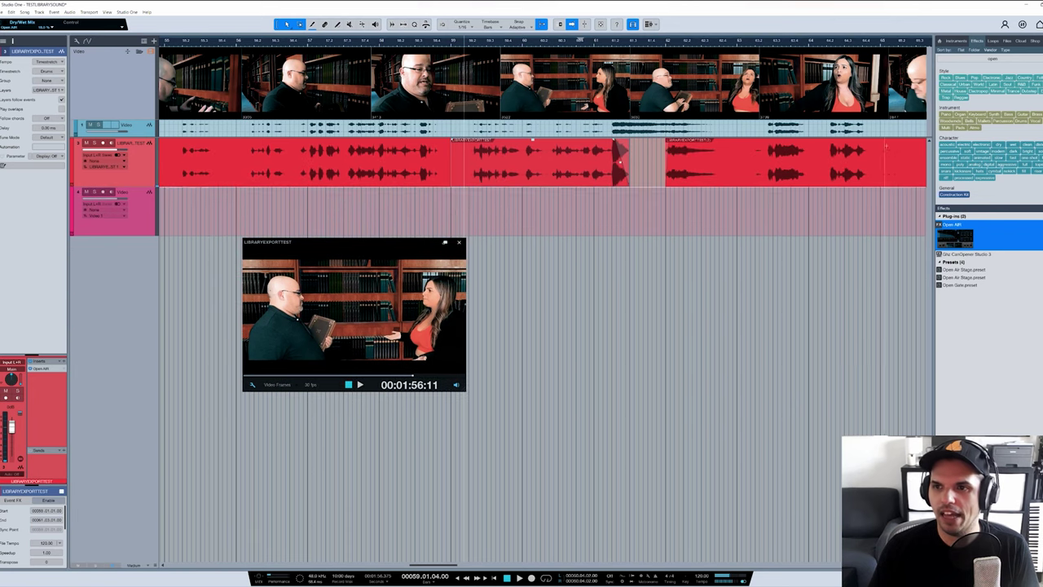
pyautogui.click(1006, 42)
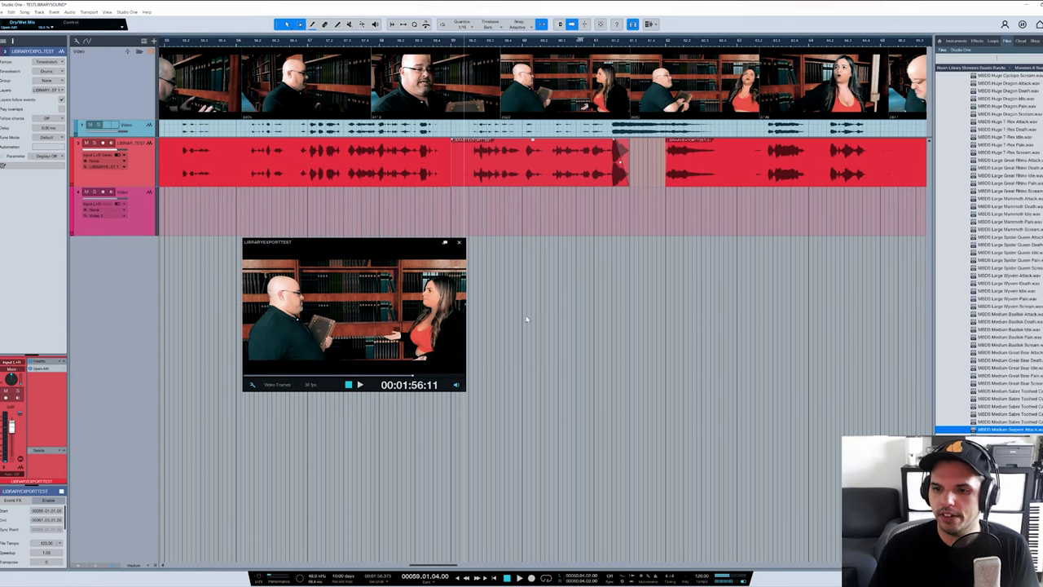
# - Play back the scene around the glass-ceiling shot and the woman's reaction to find where the creature sound belongs
pyautogui.click(600, 41)
pyautogui.click(618, 43)
pyautogui.click(709, 41)
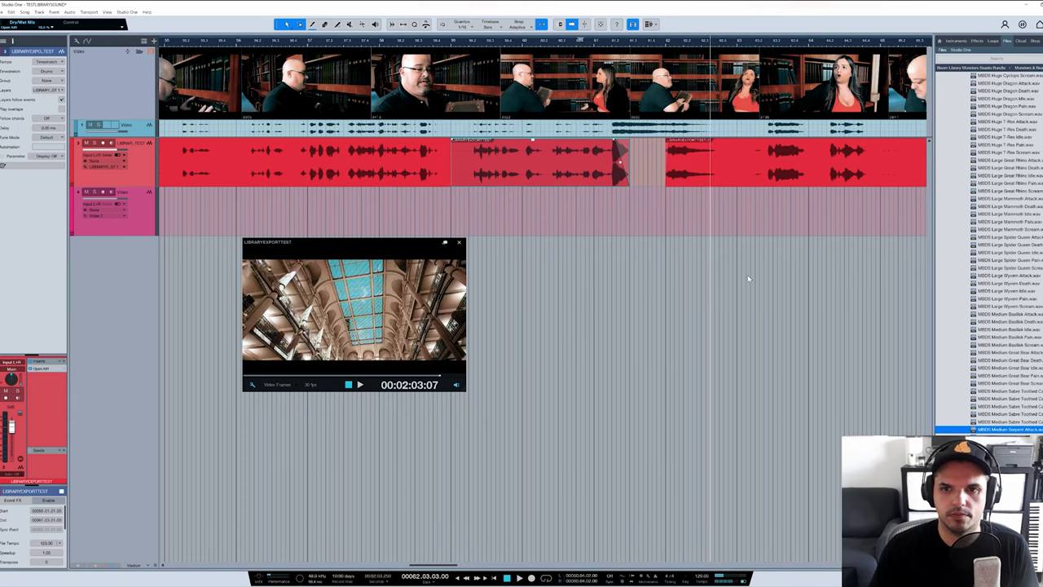
pyautogui.press('space')
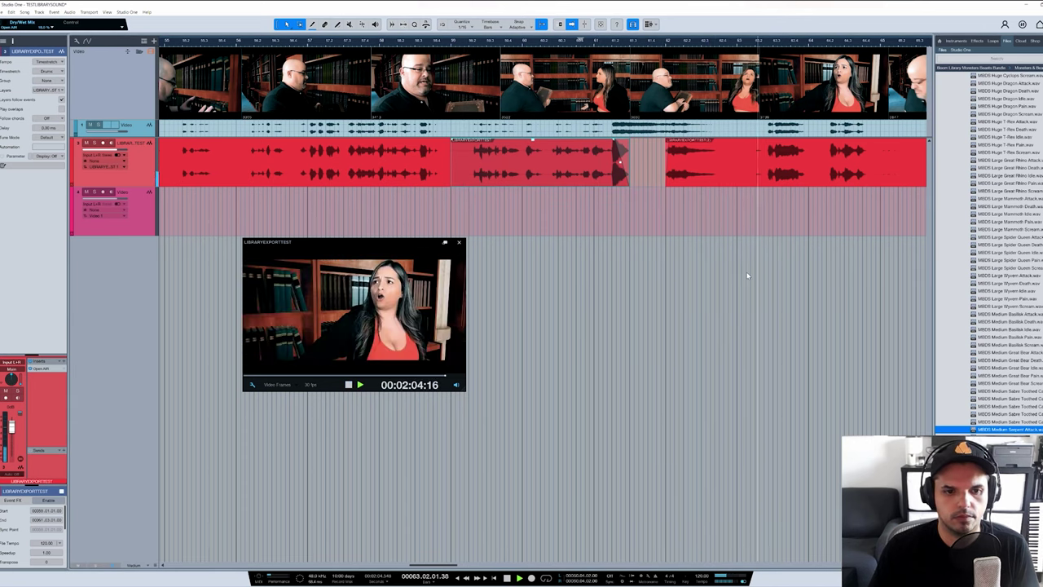
pyautogui.click(666, 45)
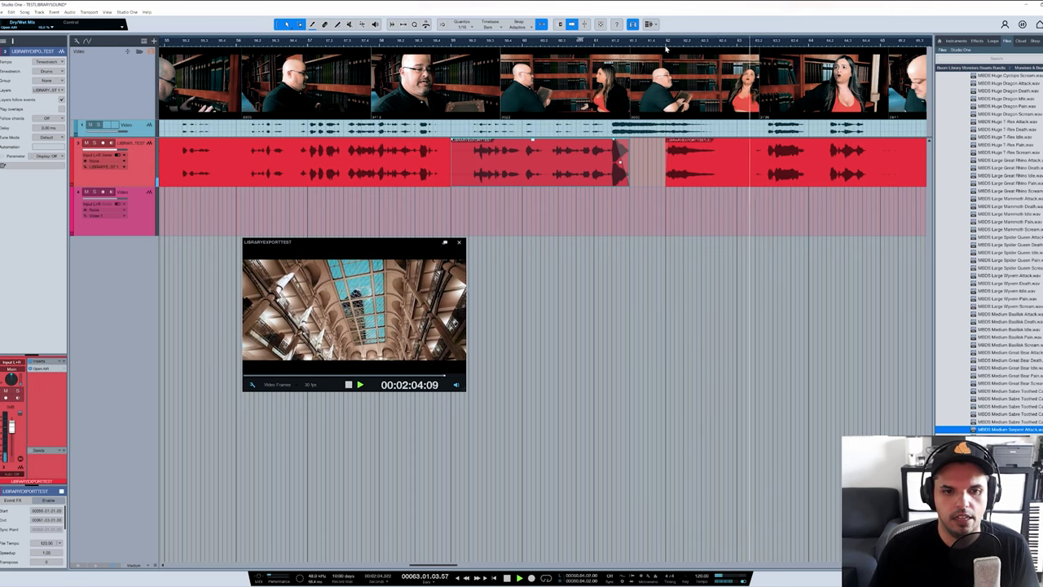
pyautogui.press('space')
pyautogui.click(760, 44)
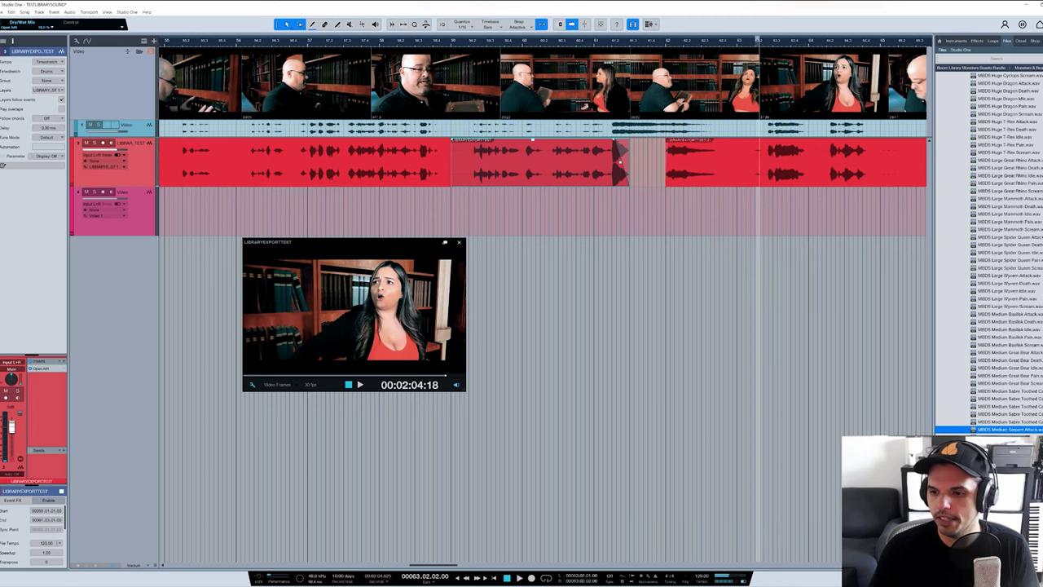
# - Add MBDS Medium Serpent Attack.wav on a new track below the dialogue, starting near bar 61
pyautogui.scroll(-2, 997, 431)
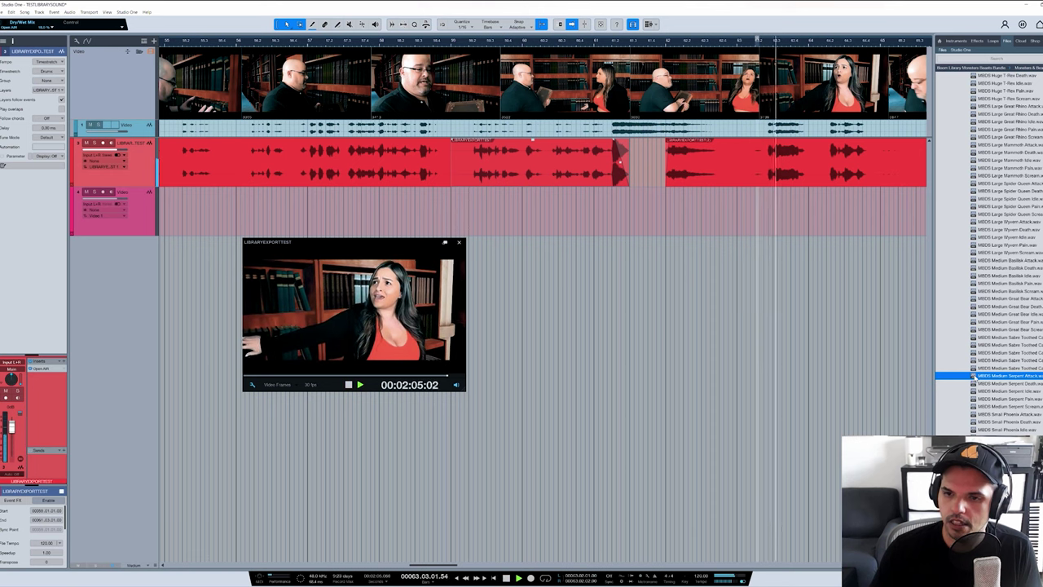
pyautogui.moveTo(1010, 376); pyautogui.dragTo(654, 303)
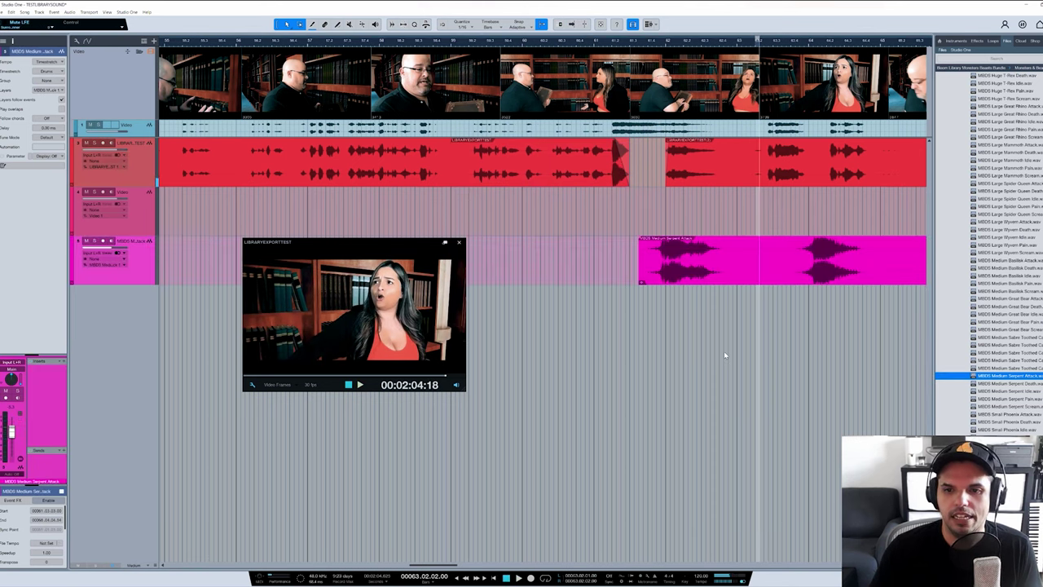
pyautogui.scroll(-5, 744, 284)
pyautogui.scroll(6, 744, 283)
pyautogui.scroll(-5, 666, 295)
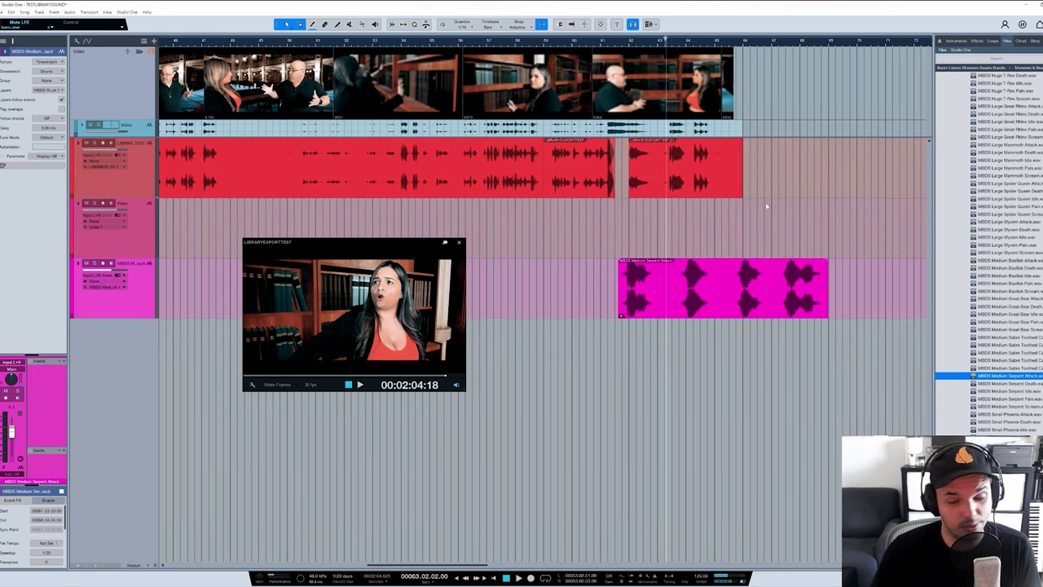
# - Split the serpent attack clip after its first roar, move the remaining roars to about bar 66 and audition them
pyautogui.keyDown('ctrl'); pyautogui.click(678, 303); pyautogui.keyUp('ctrl')
pyautogui.moveTo(697, 312); pyautogui.dragTo(776, 311)
pyautogui.click(758, 43)
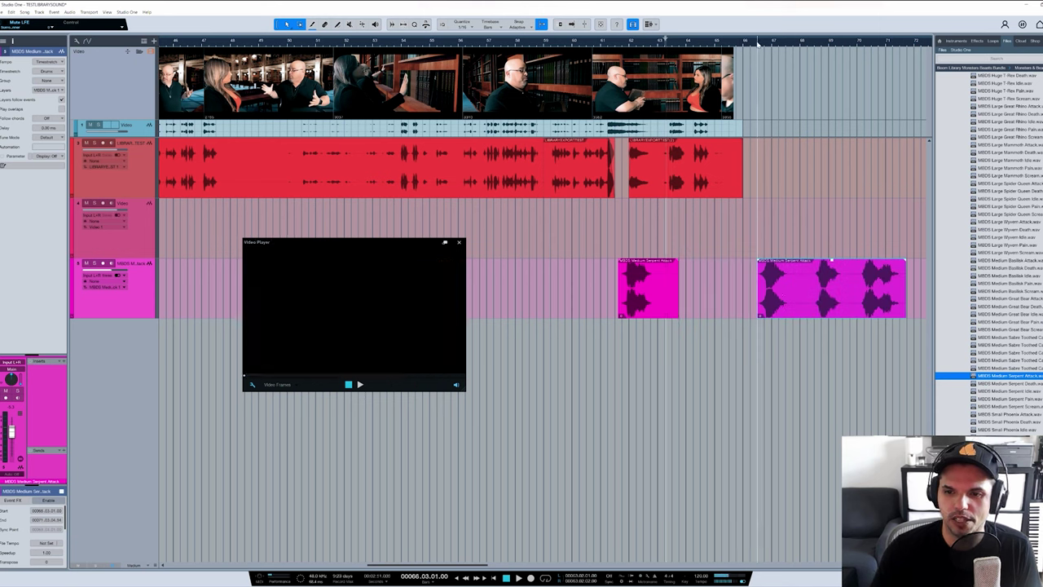
pyautogui.press('space')
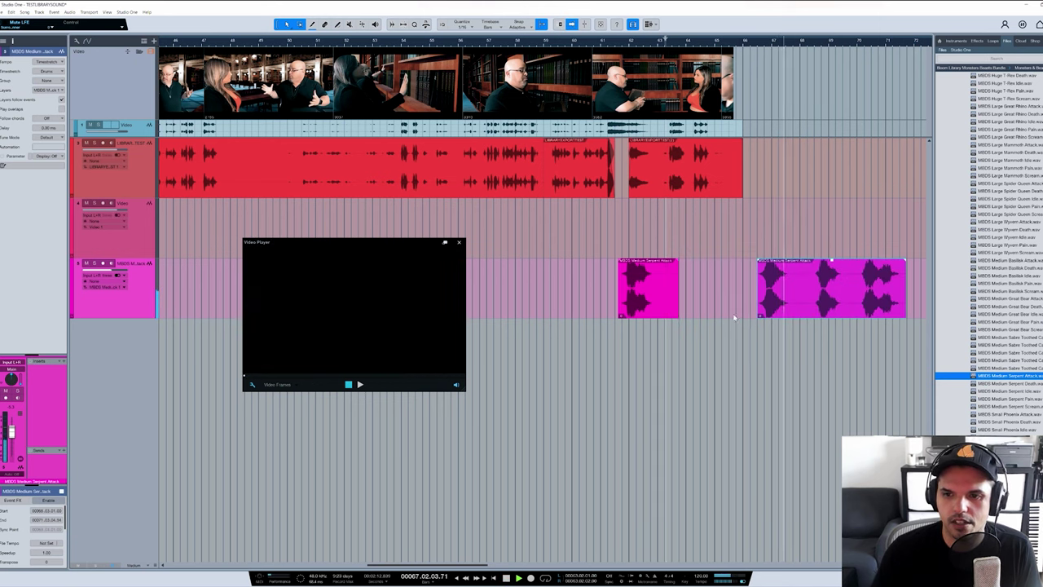
pyautogui.press('space')
pyautogui.click(873, 43)
pyautogui.press('space')
pyautogui.press('space')
pyautogui.press('space')
pyautogui.press('space')
# - Move the first roar earlier, split off the last roar, place it at bar 61.2 and play it against the picture
pyautogui.moveTo(648, 308); pyautogui.dragTo(559, 307)
pyautogui.keyDown('alt'); pyautogui.click(857, 305); pyautogui.keyUp('alt')
pyautogui.moveTo(880, 305); pyautogui.dragTo(630, 306)
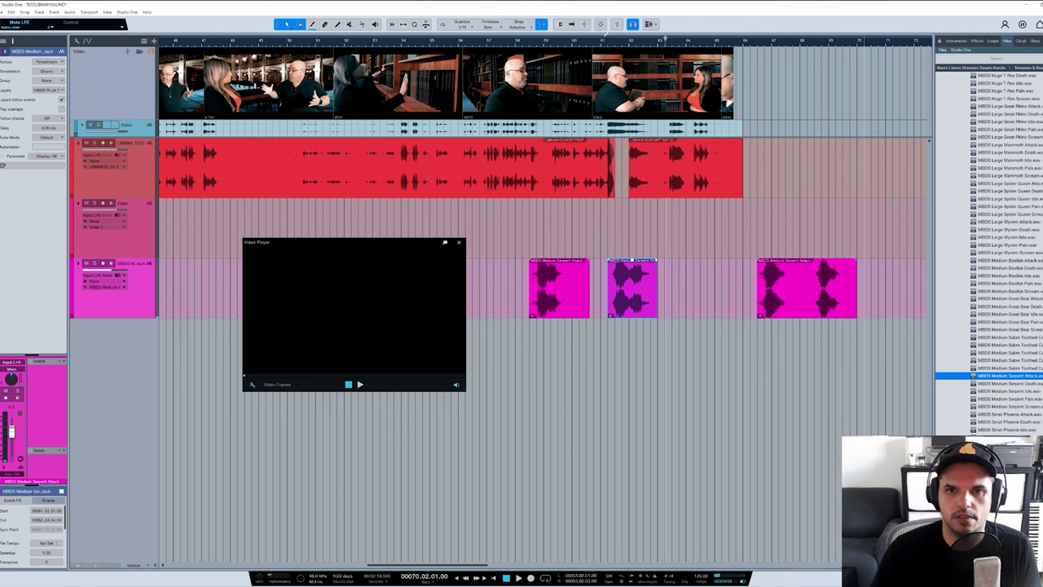
pyautogui.press('space')
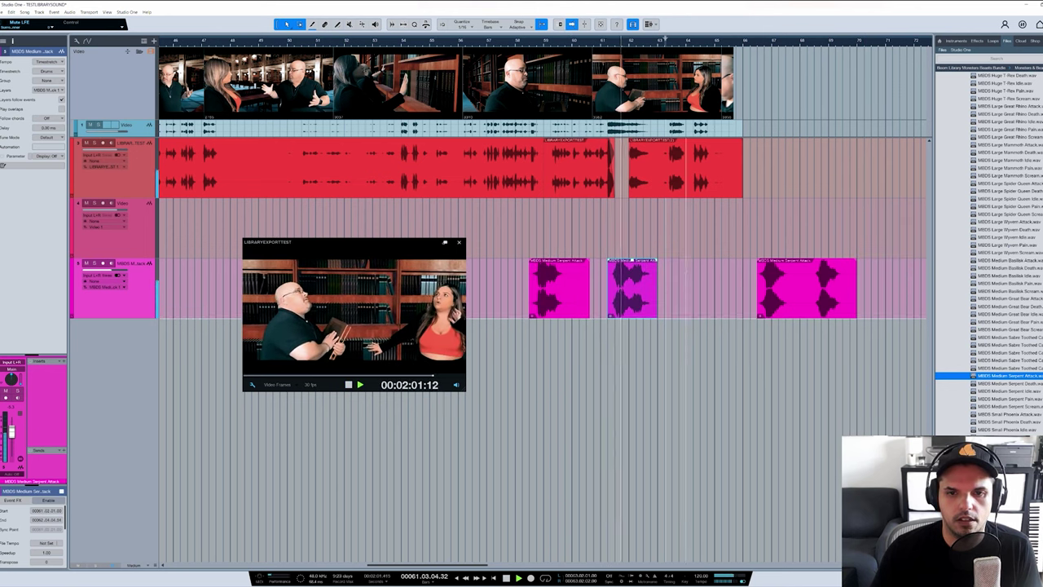
pyautogui.press('space')
pyautogui.moveTo(621, 46)
pyautogui.mouseDown()
pyautogui.moveTo(635, 66)
pyautogui.moveTo(637, 47)
pyautogui.mouseUp()
# - Add MBDS Medium Serpent Scream.wav on a new track below the attack clips, starting near bar 58, and solo it
pyautogui.click(1037, 399)
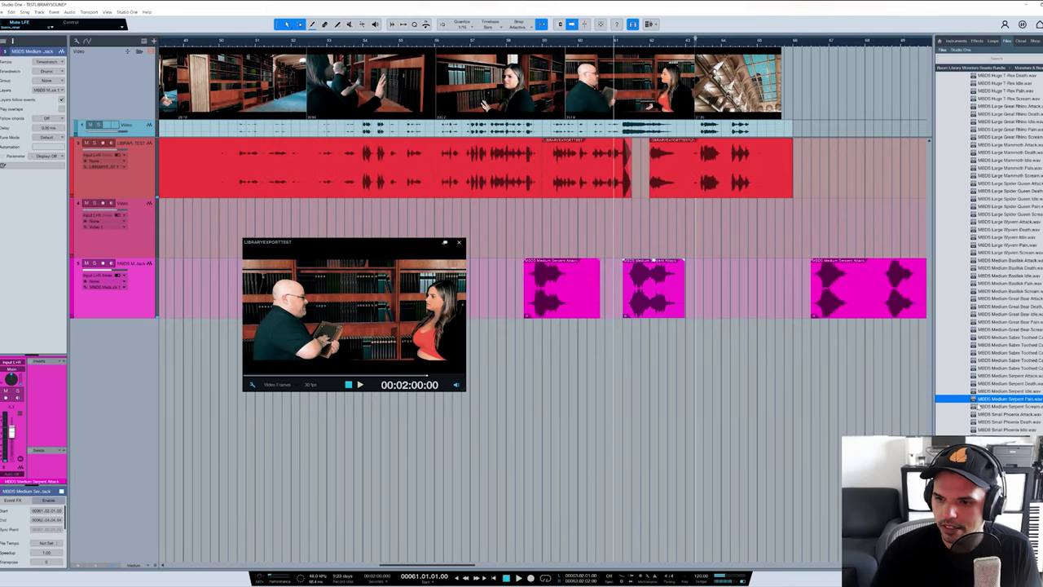
pyautogui.moveTo(976, 406); pyautogui.dragTo(525, 358)
pyautogui.scroll(1, 615, 445)
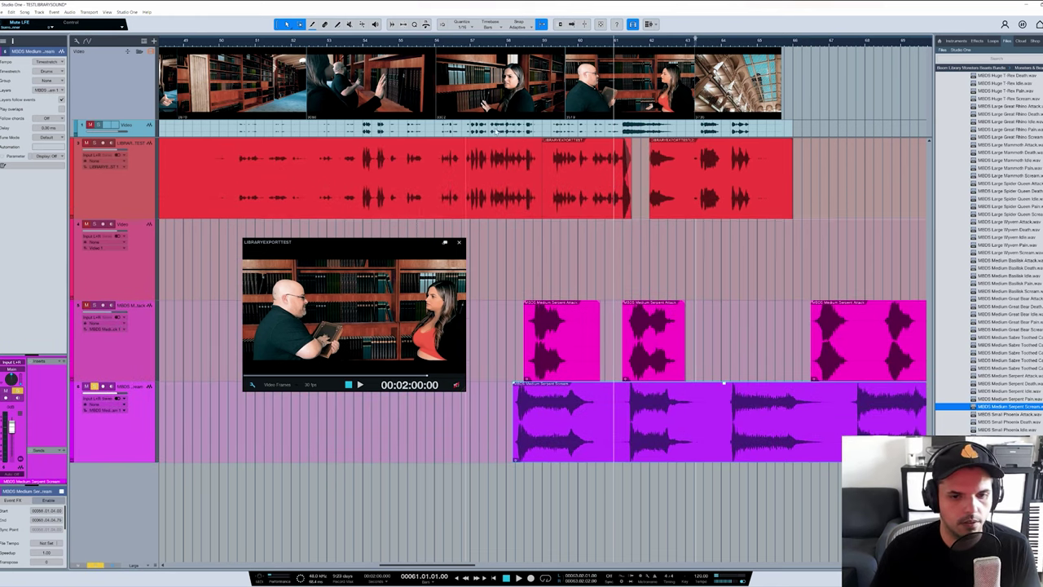
# - Audition the individual screams in the serpent scream clip, from the first to the last one
pyautogui.click(511, 50)
pyautogui.press('space')
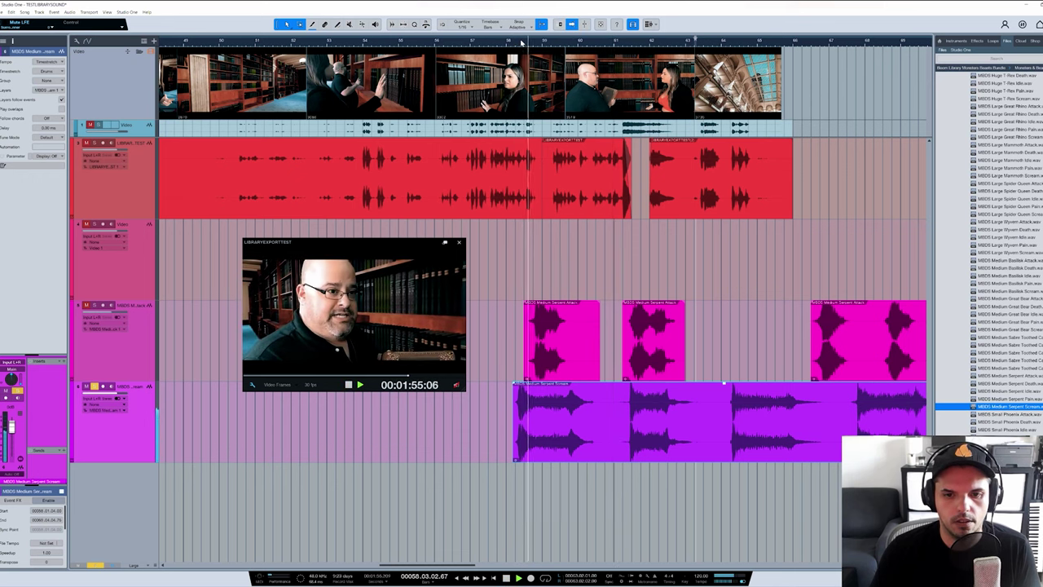
pyautogui.click(725, 40)
pyautogui.click(853, 42)
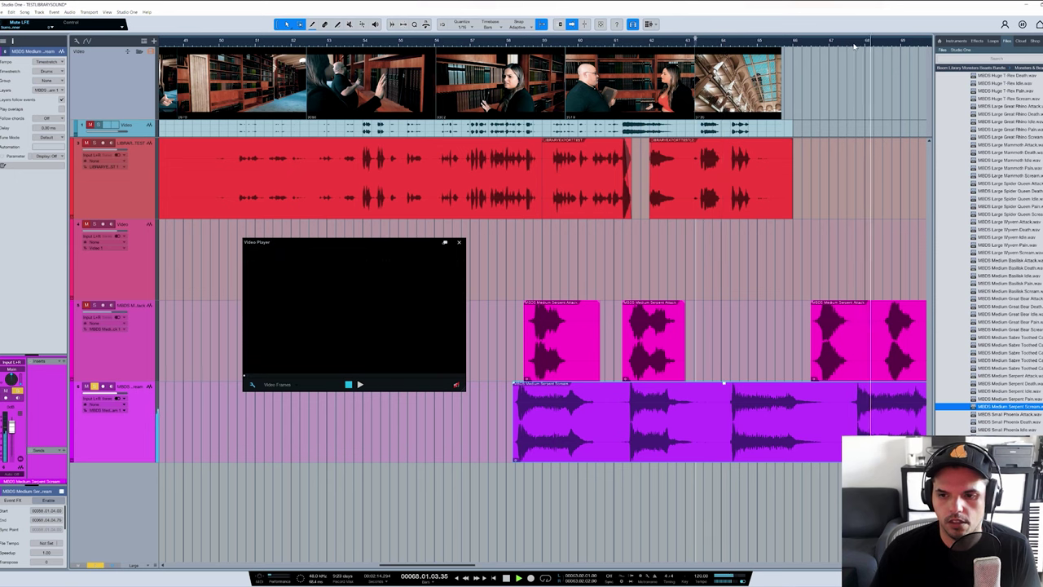
pyautogui.press('space')
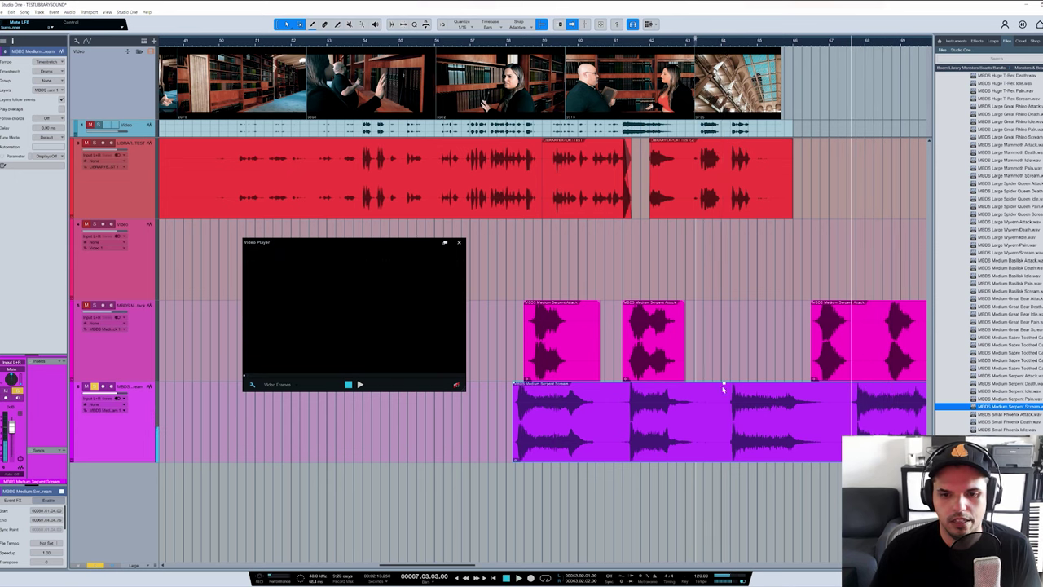
# - Split off the first serpent scream, delete the rest, move the kept scream to bar 61 and play it with the scene
pyautogui.hscroll(1, 579, 399)
pyautogui.keyDown('alt'); pyautogui.click(561, 427); pyautogui.keyUp('alt')
pyautogui.press('Delete')
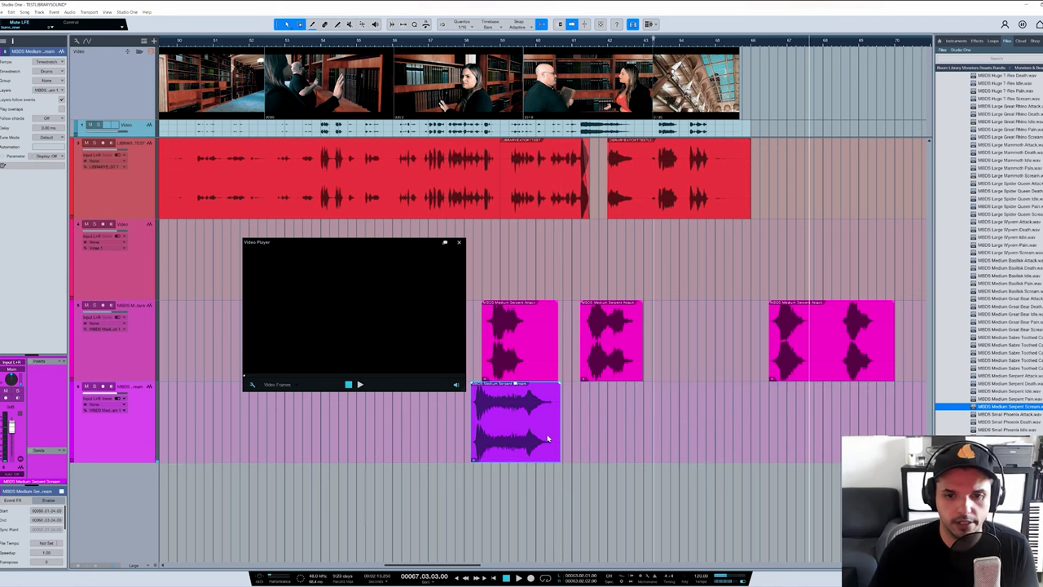
pyautogui.moveTo(527, 449); pyautogui.dragTo(629, 448)
pyautogui.press('space')
pyautogui.scroll(4, 581, 52)
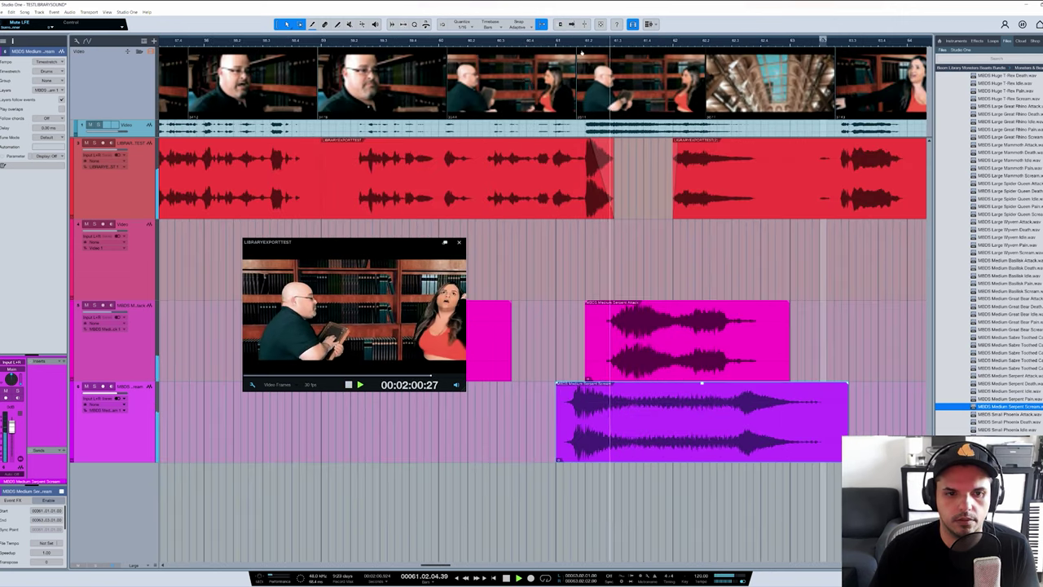
pyautogui.press('space')
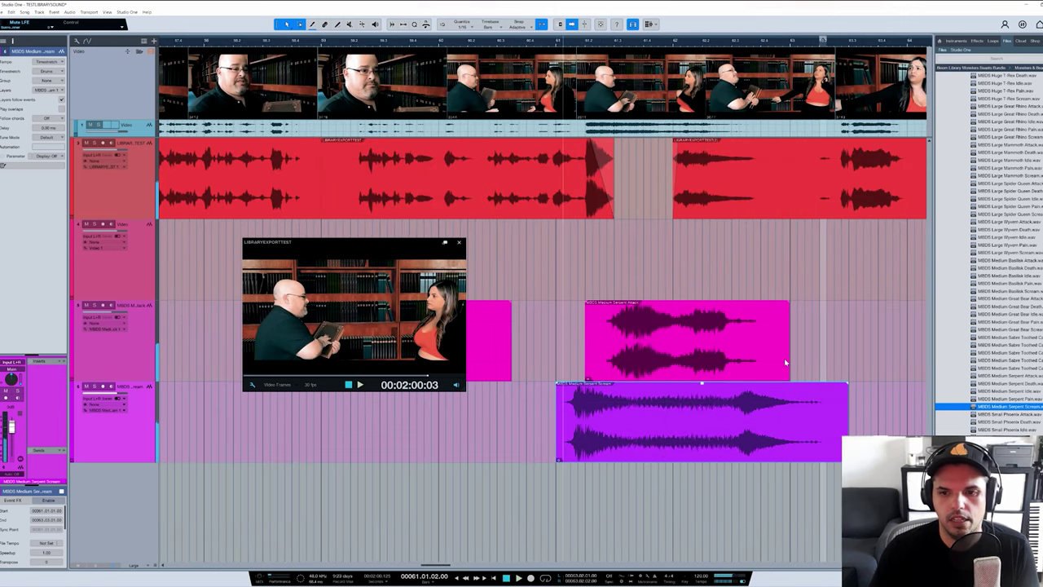
# - Trim the serpent attack clip above the scream, nudge it slightly earlier, add fades at both ends and audition it
pyautogui.moveTo(788, 360); pyautogui.dragTo(679, 360)
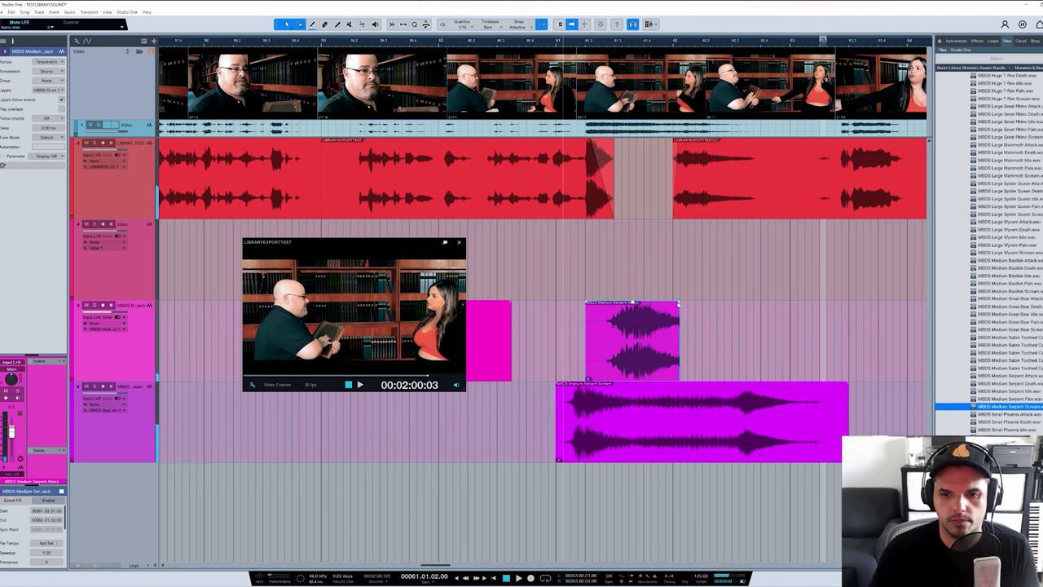
pyautogui.moveTo(677, 302); pyautogui.dragTo(658, 308)
pyautogui.moveTo(633, 371); pyautogui.dragTo(624, 372)
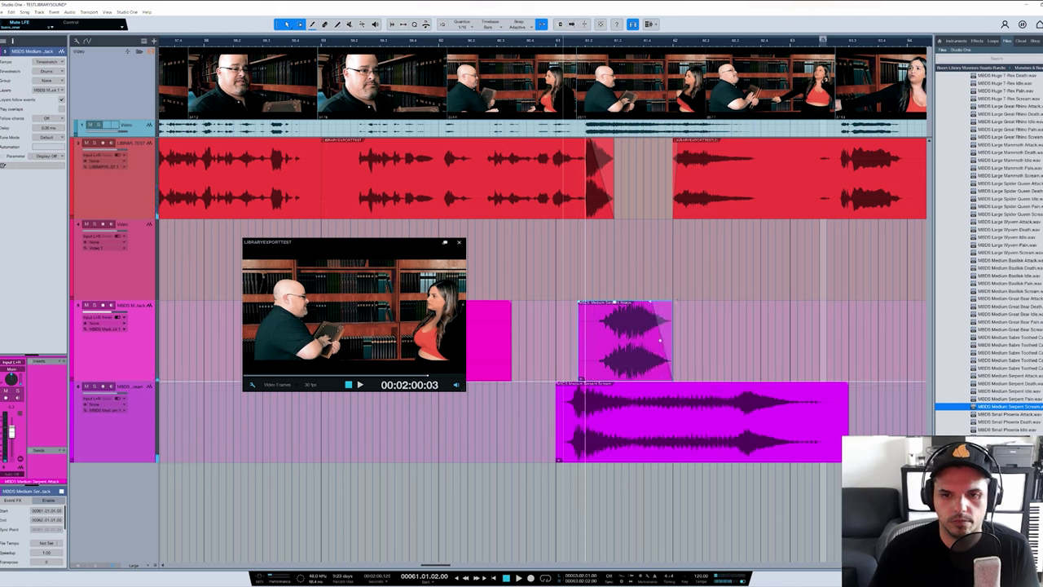
pyautogui.moveTo(579, 327); pyautogui.dragTo(610, 304)
pyautogui.press('space')
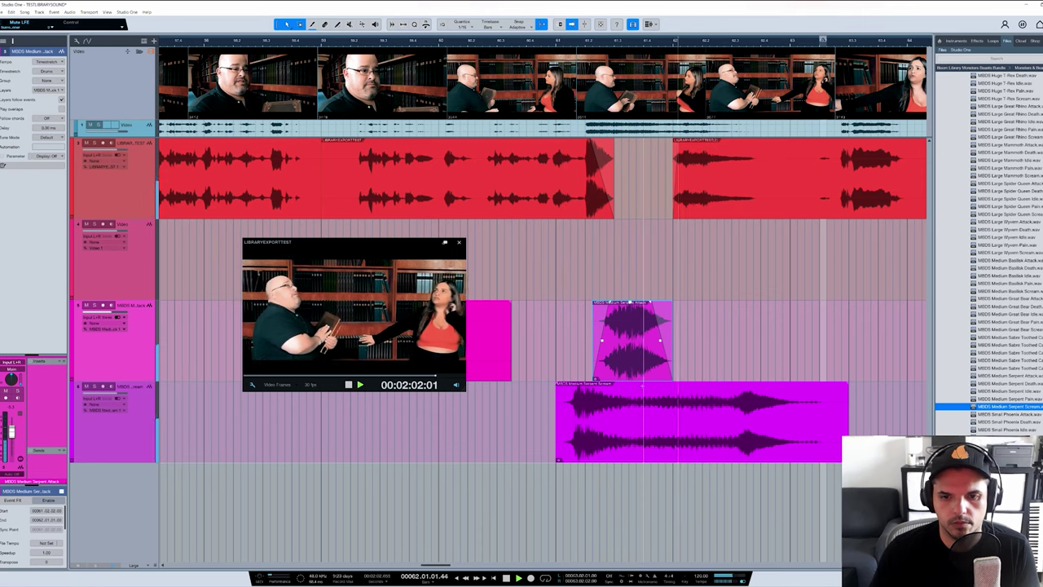
pyautogui.press('space')
# - Mute the trimmed serpent attack clip and play the scene with only the scream sounding
pyautogui.hscroll(-1, 639, 370)
pyautogui.rightClick(660, 369)
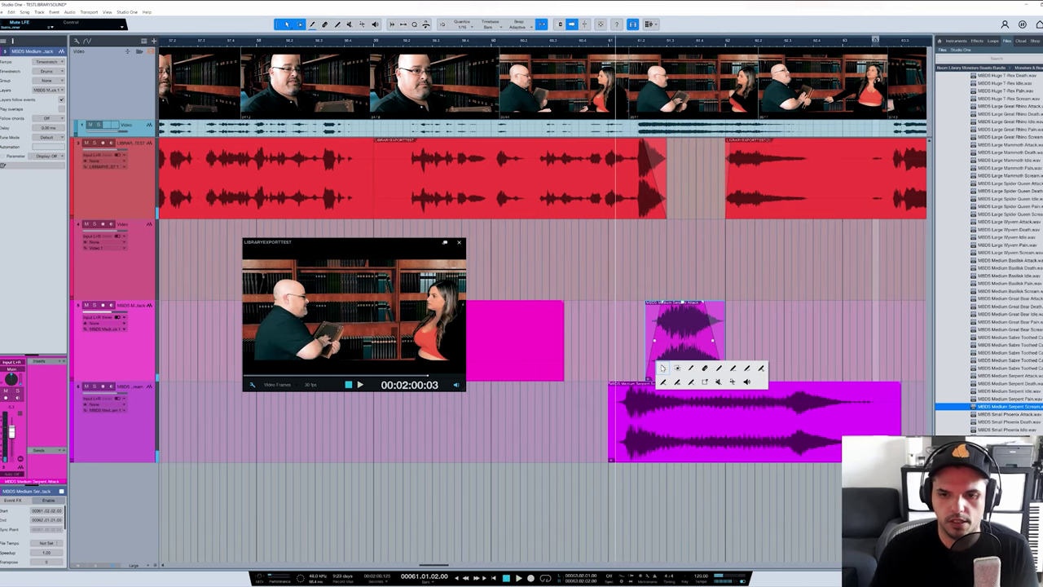
pyautogui.click(718, 381)
pyautogui.click(703, 341)
pyautogui.rightClick(703, 337)
pyautogui.click(707, 338)
pyautogui.press('space')
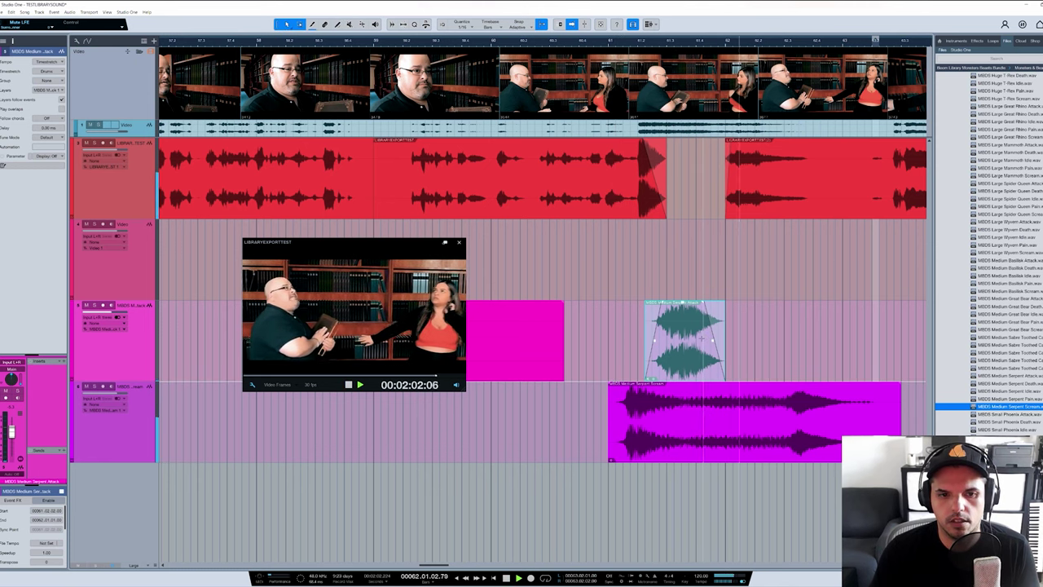
pyautogui.press('space')
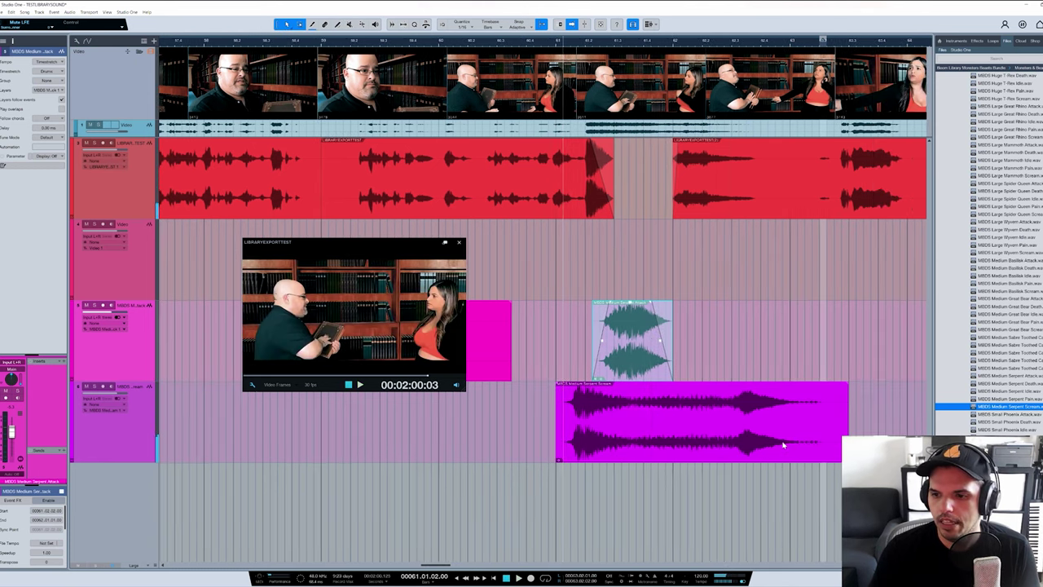
# - Lower the serpent scream clip's volume slightly and play the scene from the third beat of bar 61
pyautogui.hscroll(3, 802, 397)
pyautogui.scroll(-3, 802, 397)
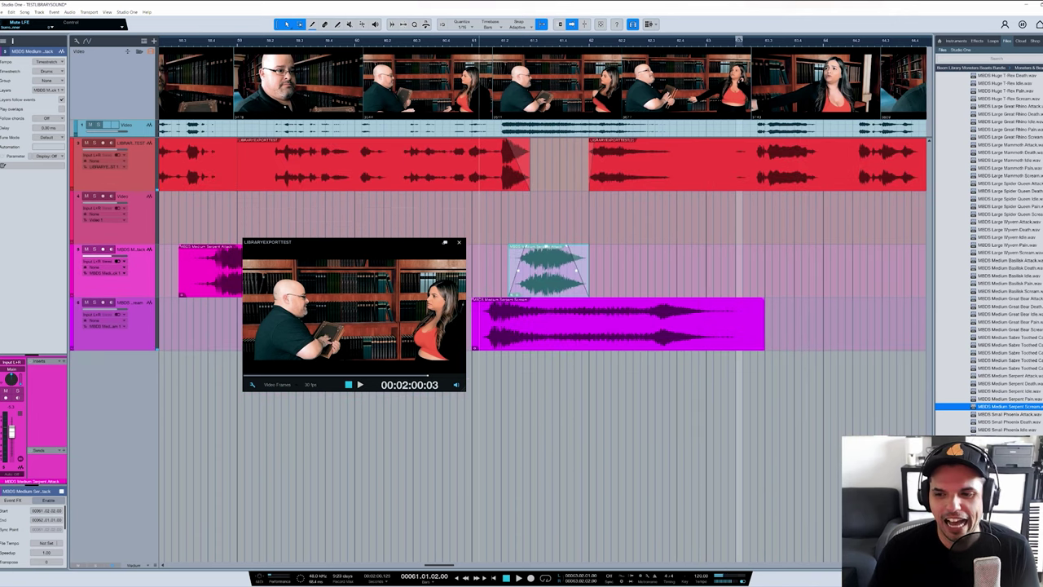
pyautogui.scroll(-1, 994, 261)
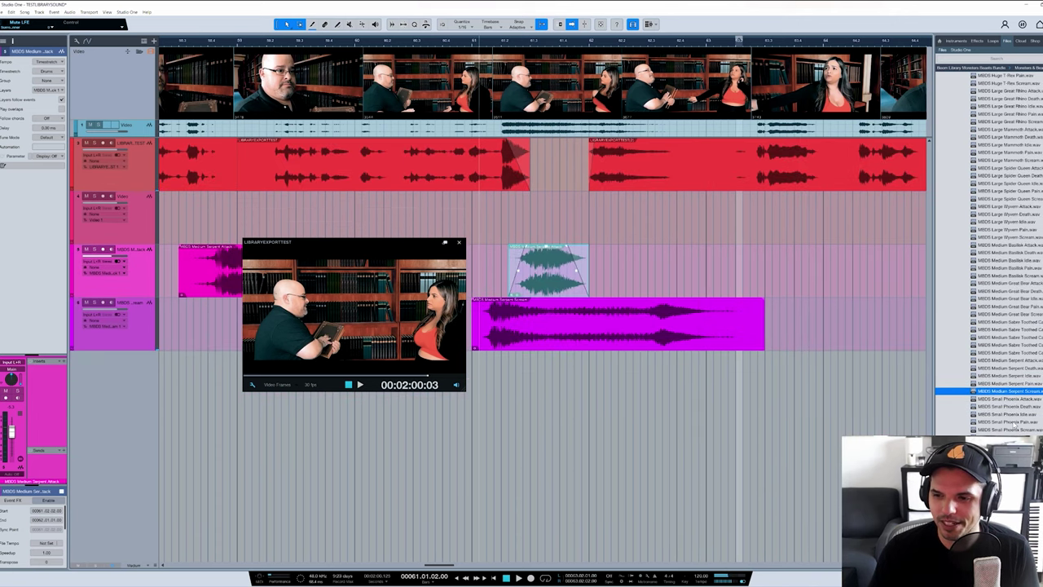
pyautogui.click(670, 344)
pyautogui.scroll(1, 634, 348)
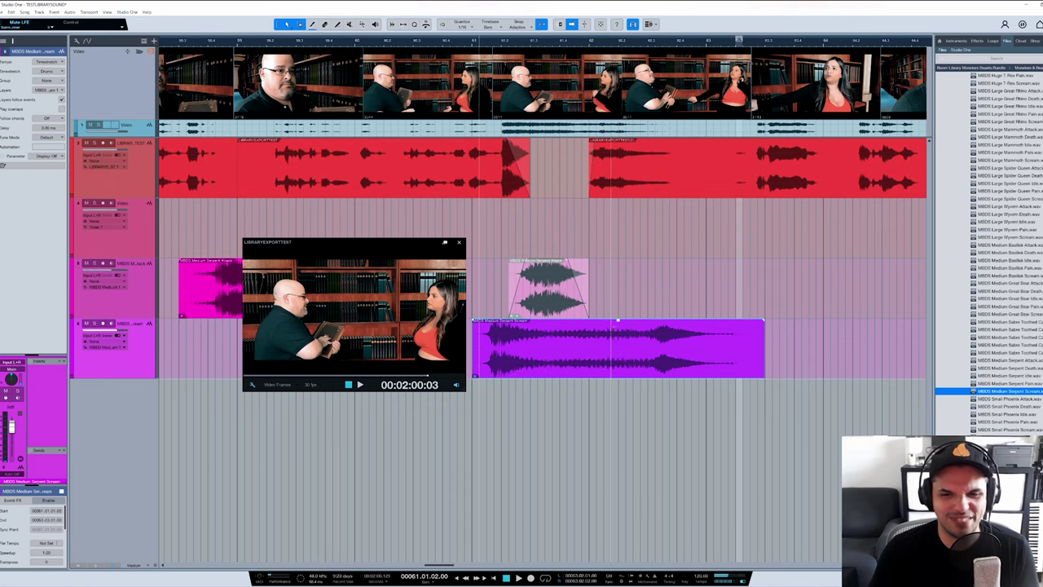
pyautogui.moveTo(618, 322); pyautogui.dragTo(618, 324)
pyautogui.click(528, 49)
pyautogui.press('space')
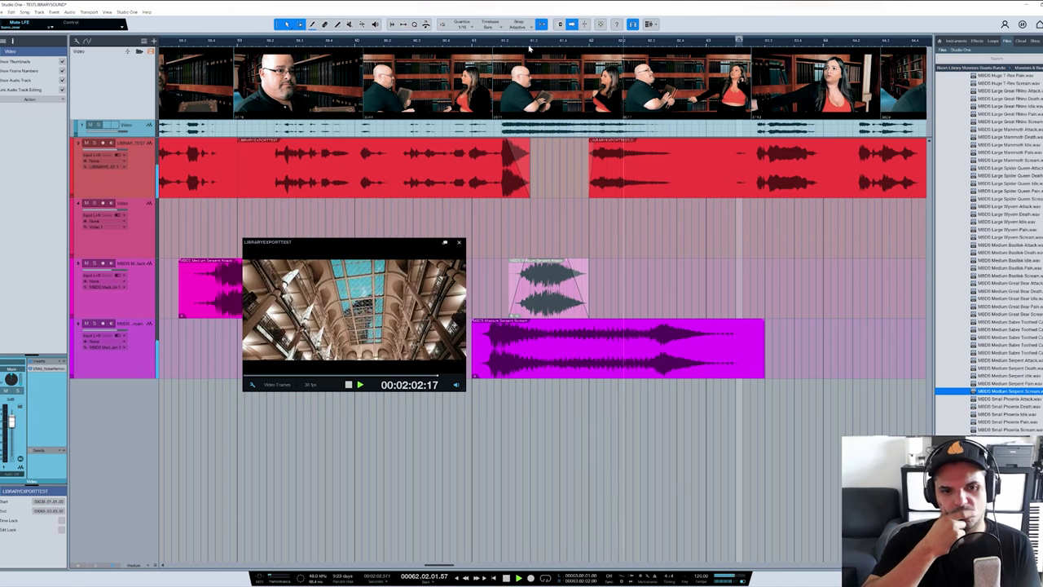
pyautogui.press('space')
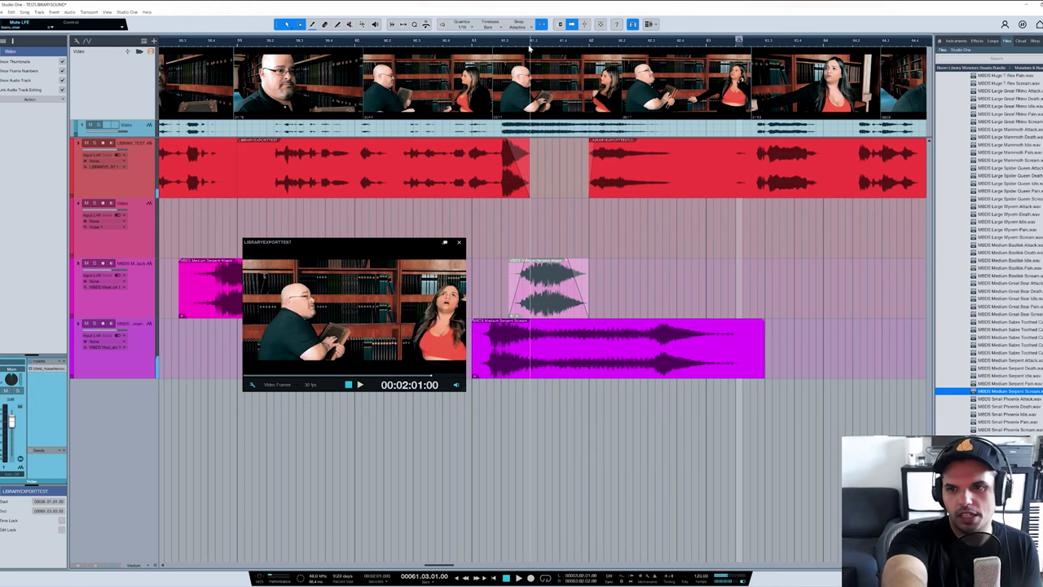
# - Play the end portion of the serpent scream from the third beat of bar 62 against the picture
pyautogui.click(620, 43)
pyautogui.click(634, 44)
pyautogui.click(678, 44)
pyautogui.click(656, 44)
pyautogui.press('space')
pyautogui.press('space')
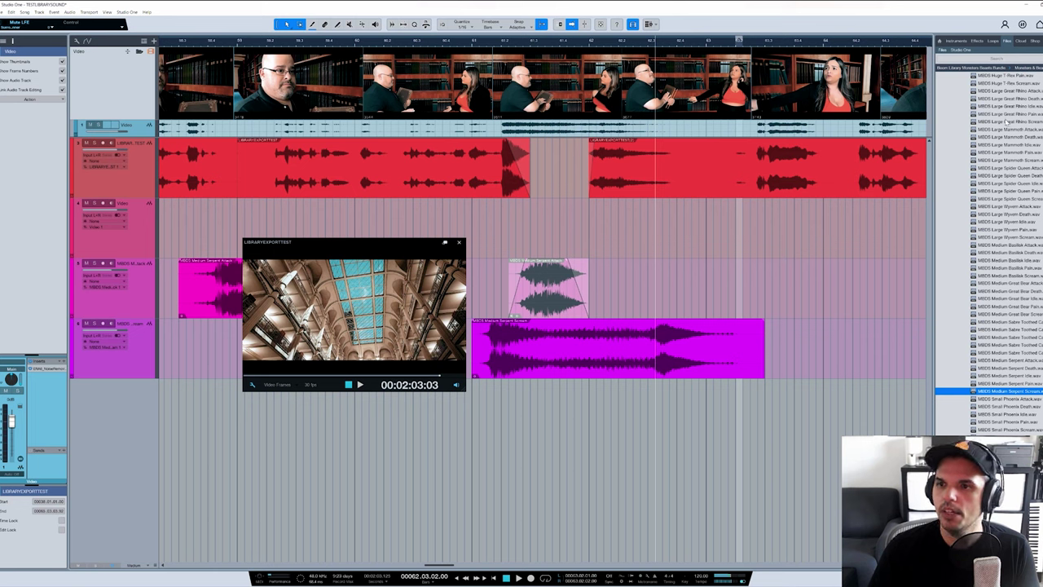
# - Move the video window off the serpent scream track's inserts and add Open AIR to that track
pyautogui.moveTo(342, 243); pyautogui.dragTo(388, 334)
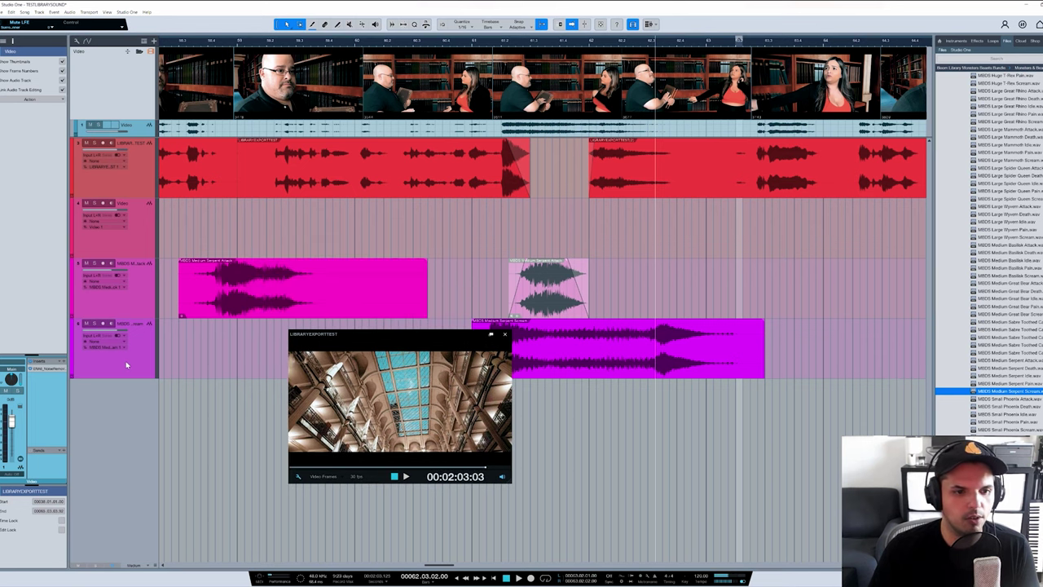
pyautogui.click(62, 362)
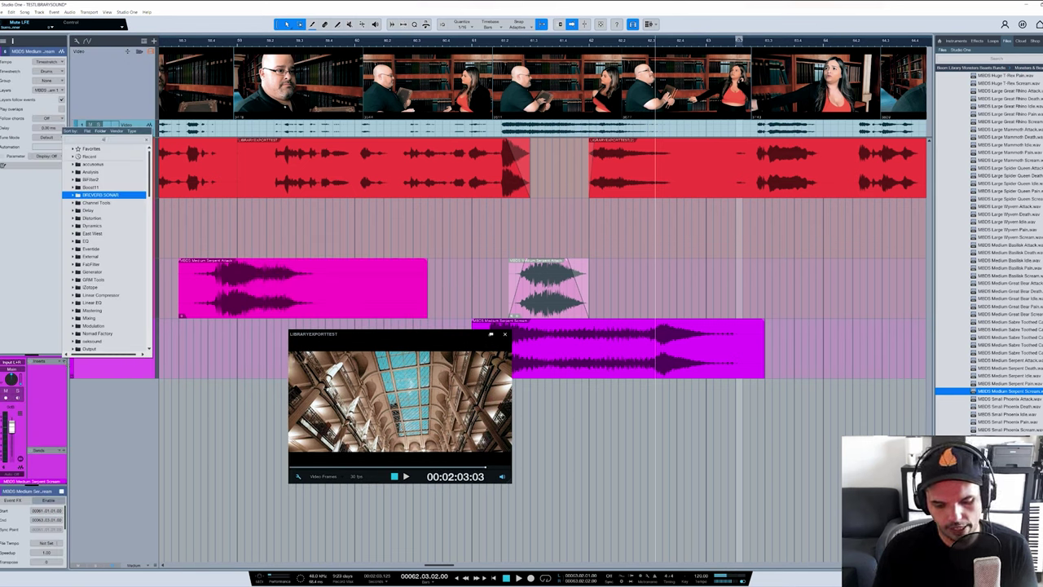
pyautogui.write('open')
pyautogui.press('Return')
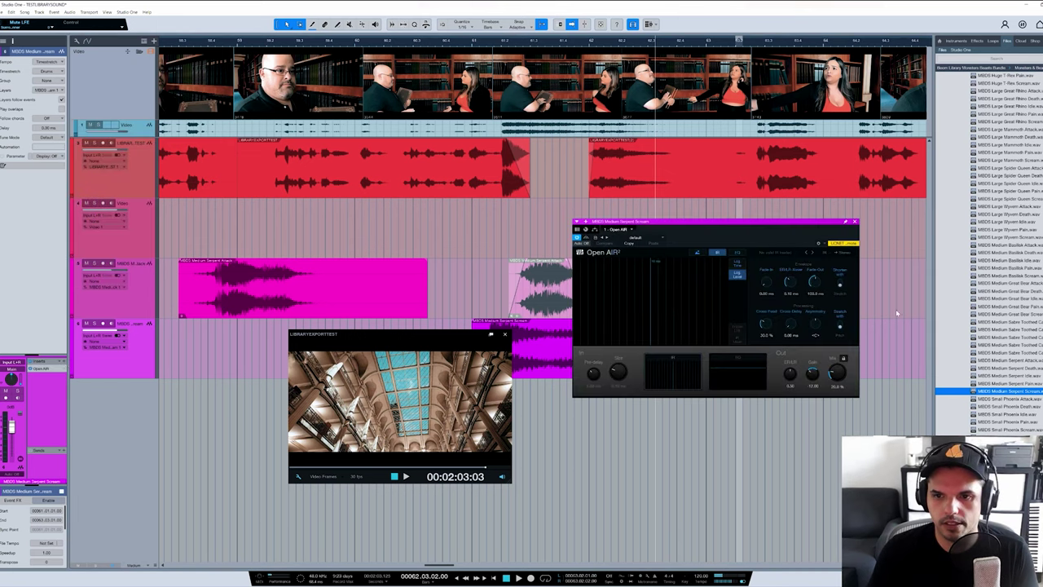
# - Browse Open AIR's 3D-IR presets, try Little Hughe from the Halls folder and save the song
pyautogui.click(660, 239)
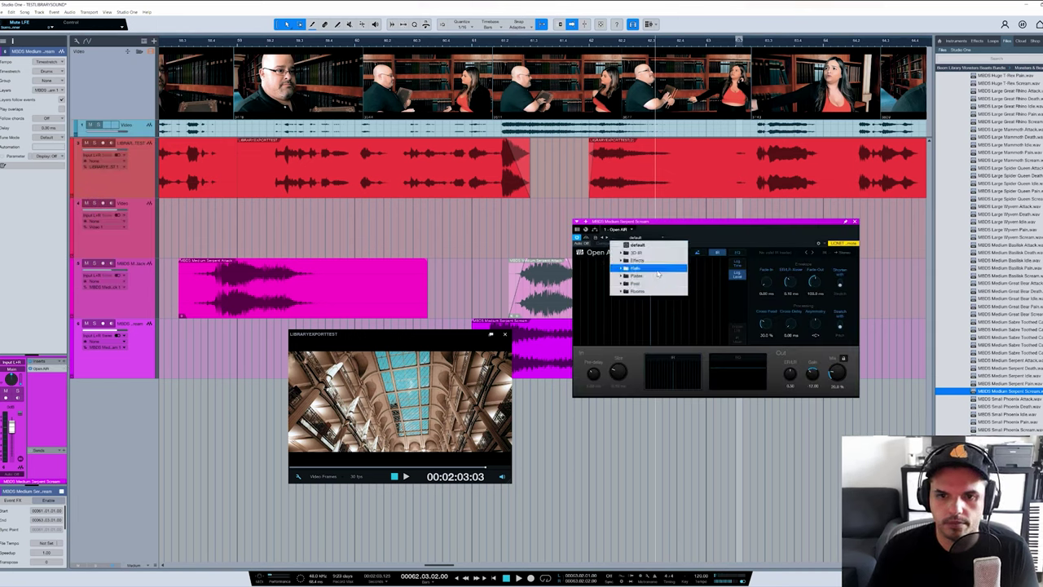
pyautogui.click(661, 285)
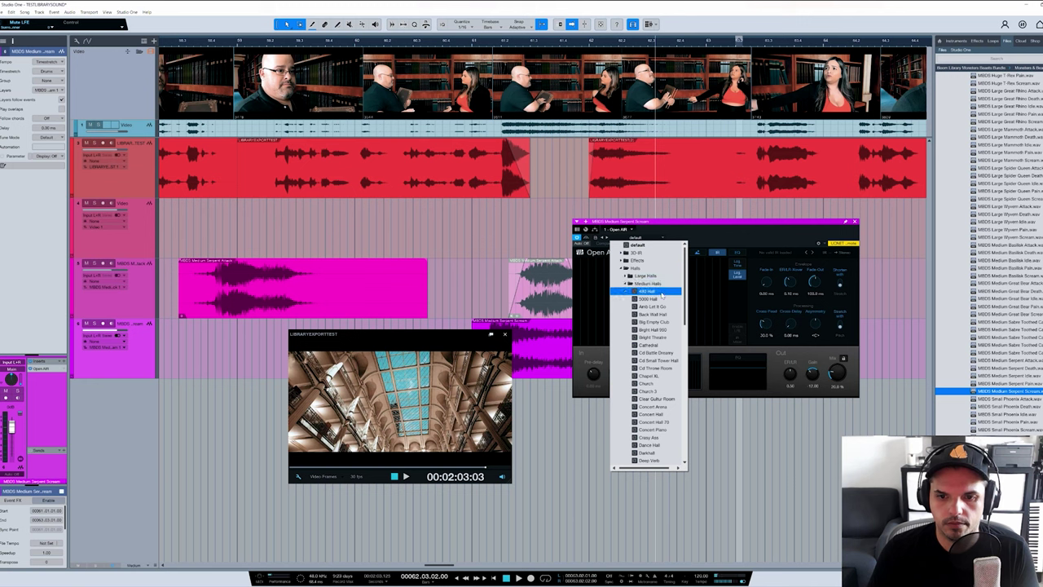
pyautogui.click(626, 284)
pyautogui.click(622, 253)
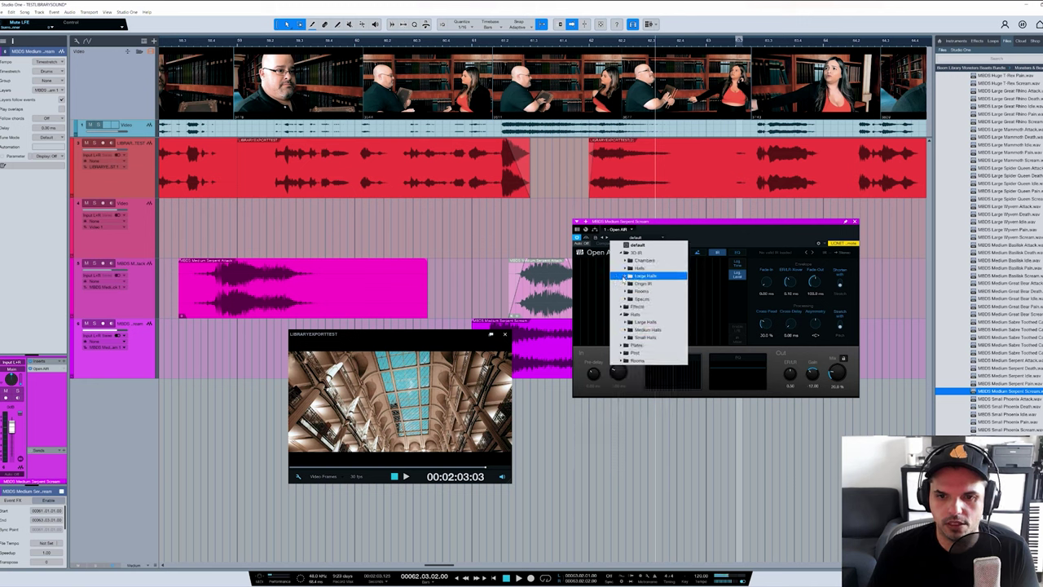
pyautogui.click(627, 299)
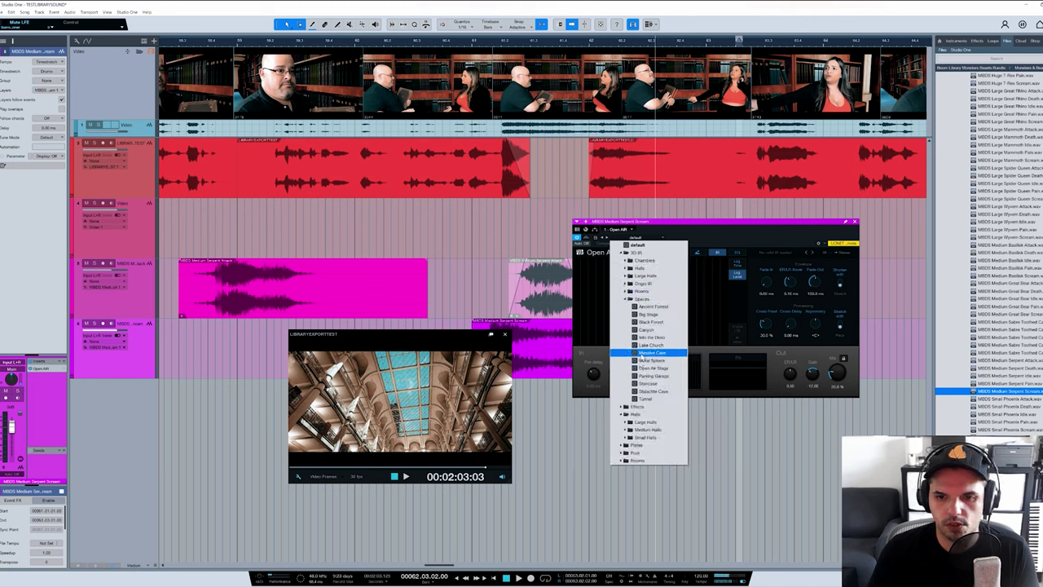
pyautogui.click(629, 276)
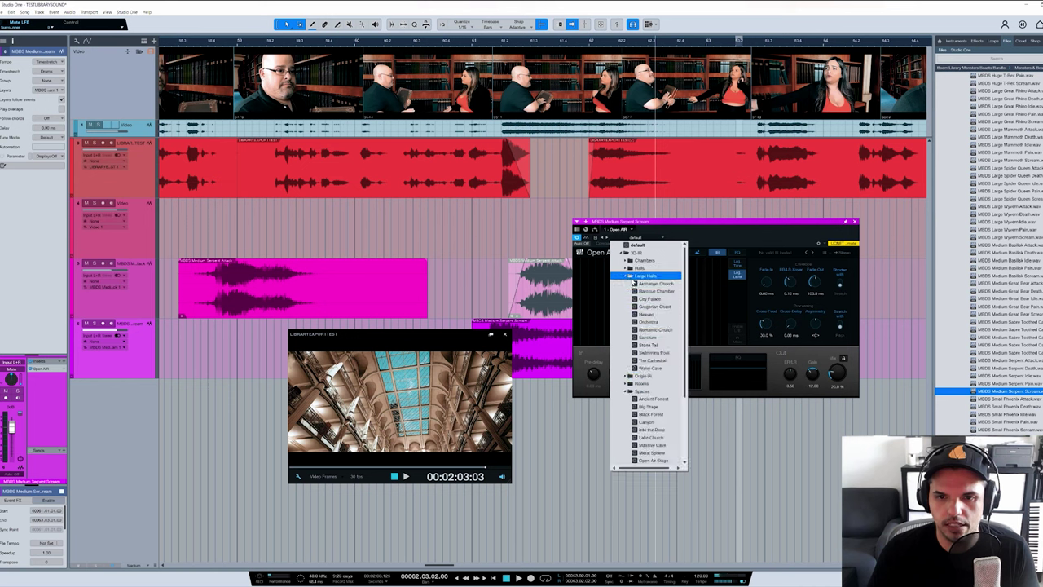
pyautogui.click(627, 392)
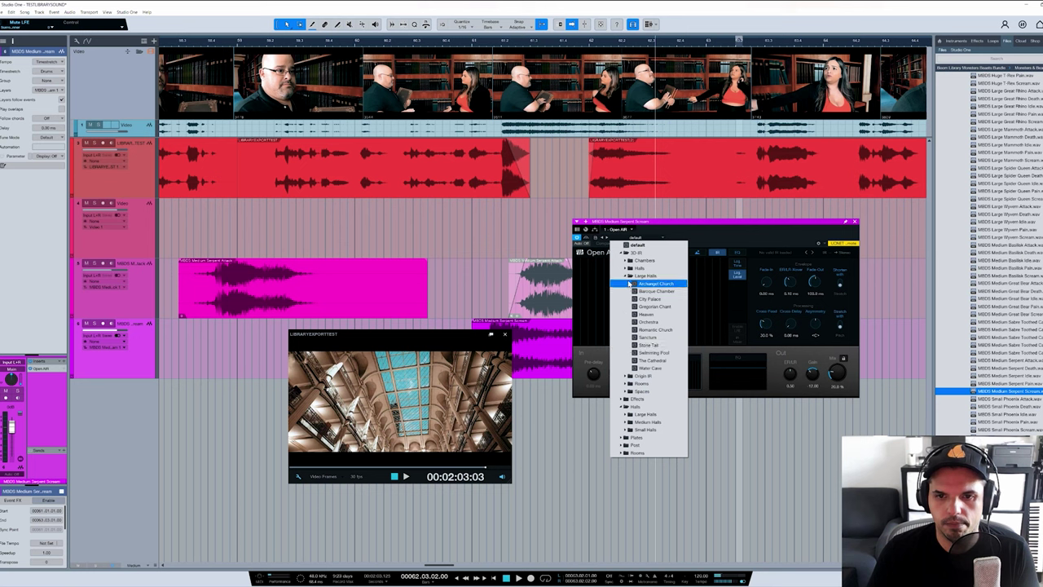
pyautogui.click(627, 268)
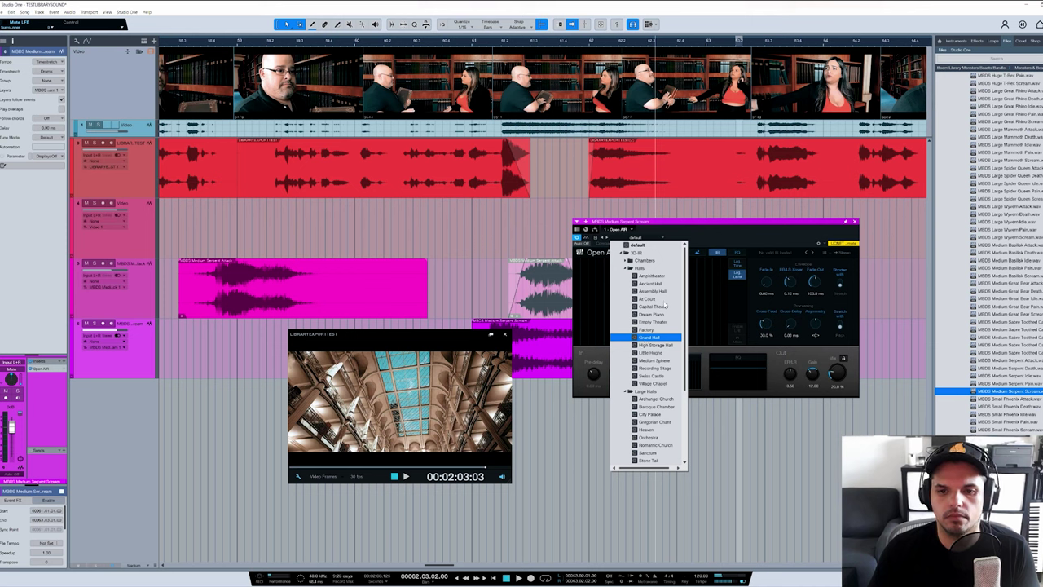
pyautogui.press('Down')
pyautogui.press('Down')
pyautogui.press('Return')
pyautogui.hotkey('ctrl', 's')
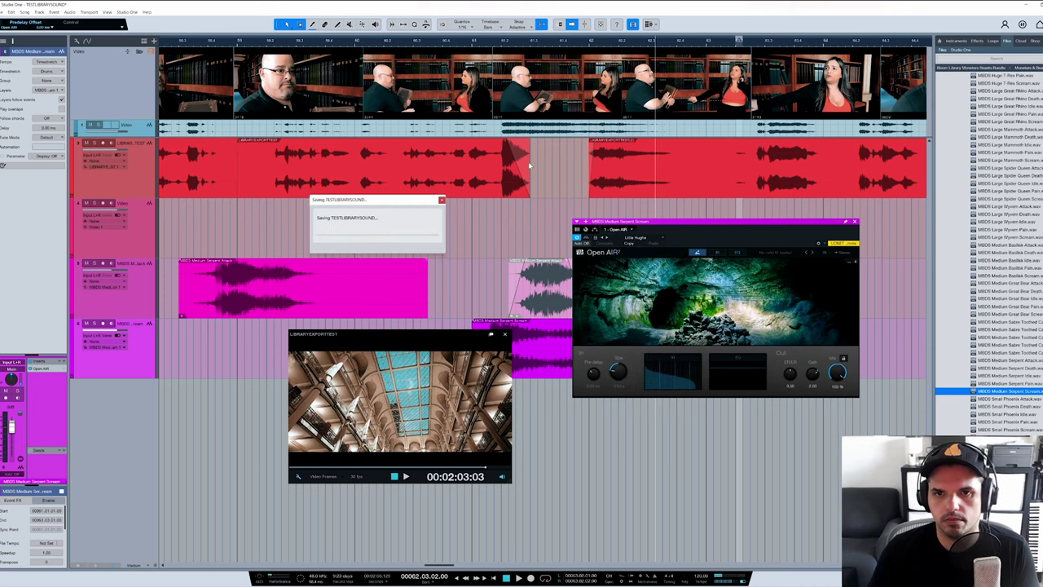
# - Load the Grand Hall preset in Open AIR on the scream track and audition it
pyautogui.click(643, 239)
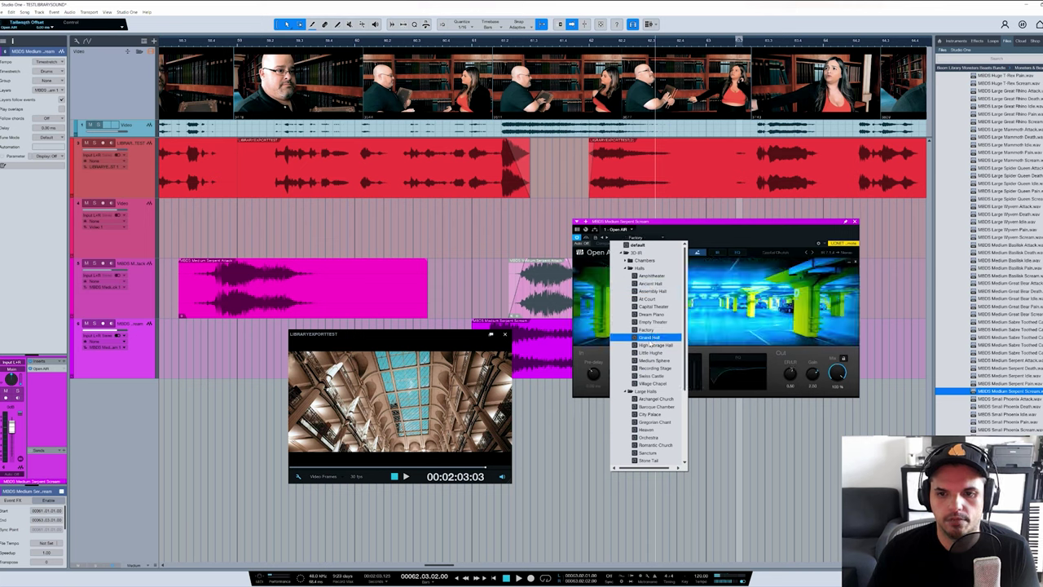
pyautogui.click(650, 337)
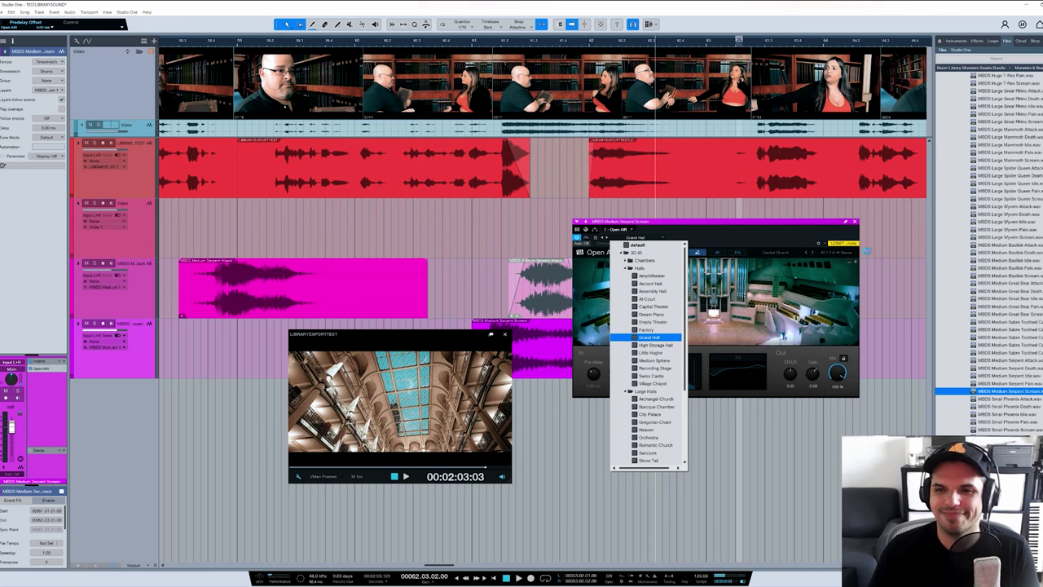
pyautogui.click(799, 245)
pyautogui.press('space')
pyautogui.press('space')
# - Reduce Open AIR's mix to about a third and play the scream with the scene from bar 61
pyautogui.click(479, 50)
pyautogui.moveTo(836, 375); pyautogui.dragTo(837, 384)
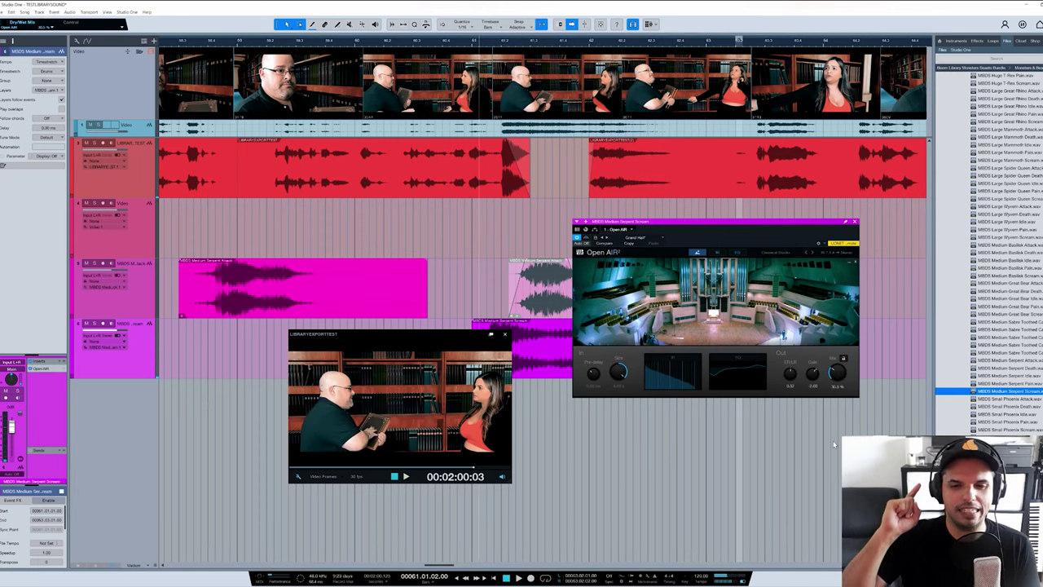
pyautogui.press('space')
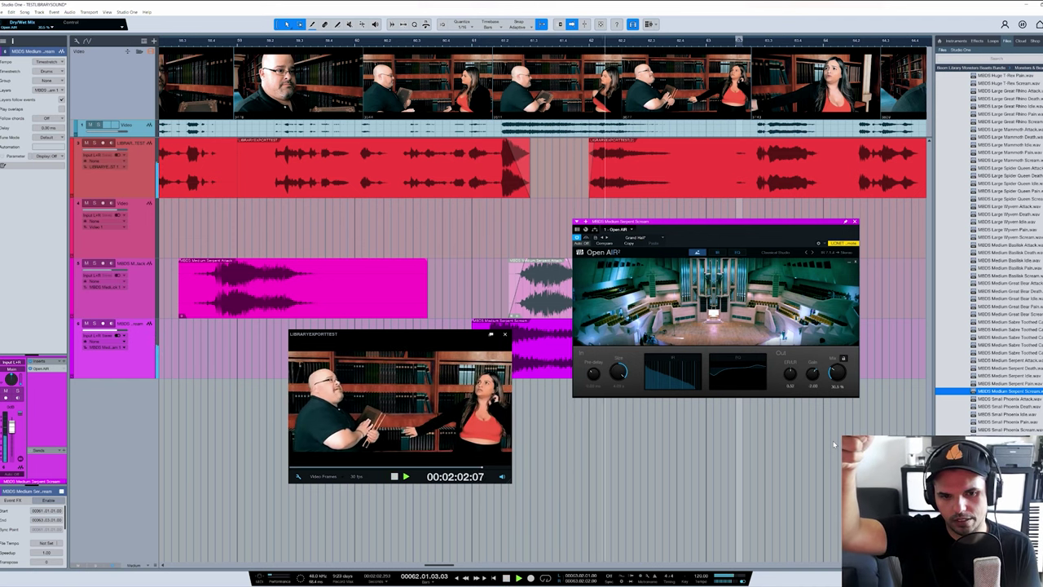
pyautogui.press('space')
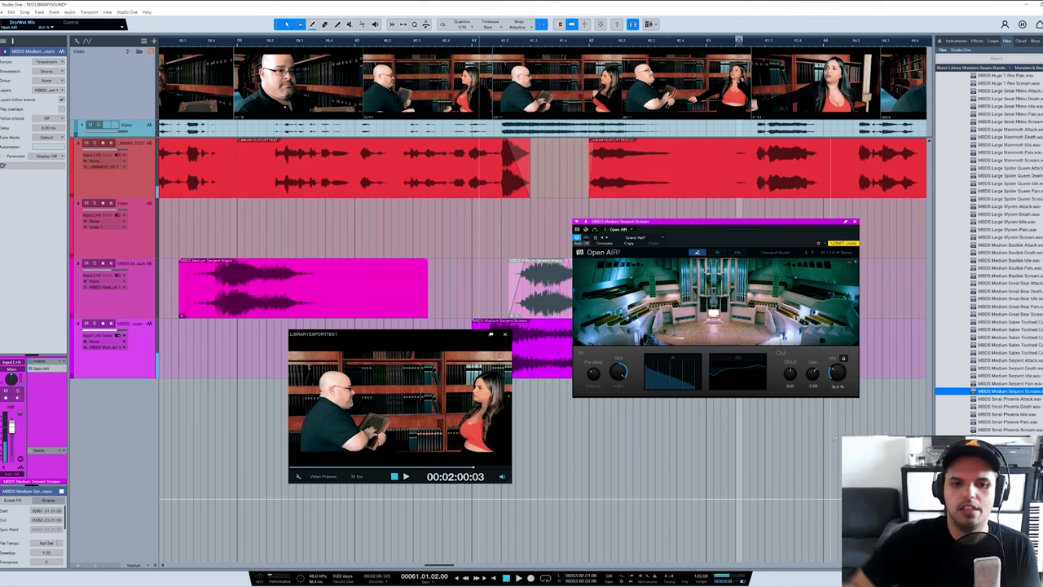
# - Trim the scream clip to end just past bar 63 with a fade-out, checking the length by playback
pyautogui.moveTo(630, 222); pyautogui.dragTo(768, 393)
pyautogui.moveTo(759, 349); pyautogui.dragTo(632, 349)
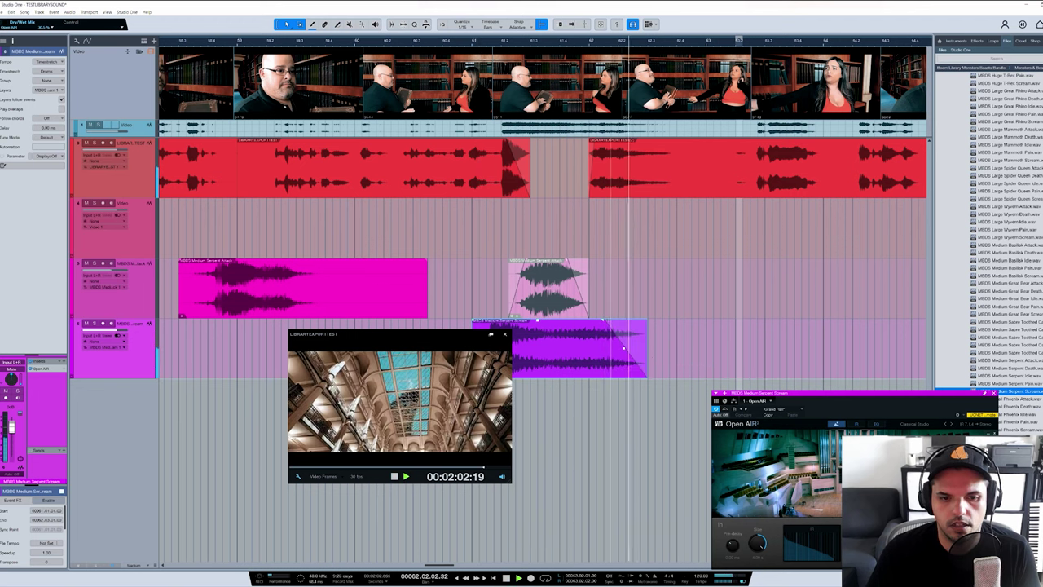
pyautogui.press('space')
pyautogui.moveTo(623, 349); pyautogui.dragTo(675, 349)
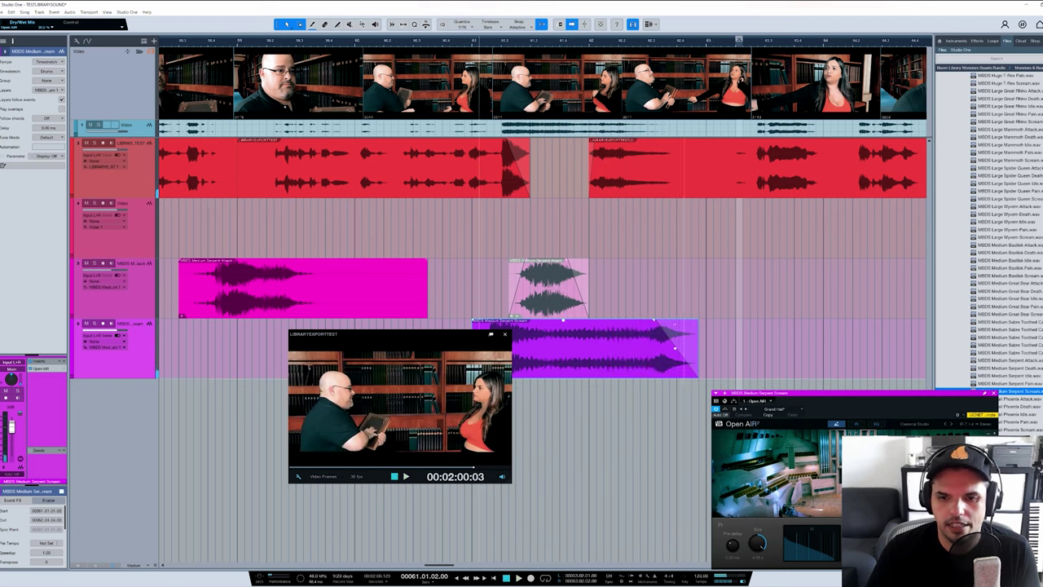
pyautogui.press('space')
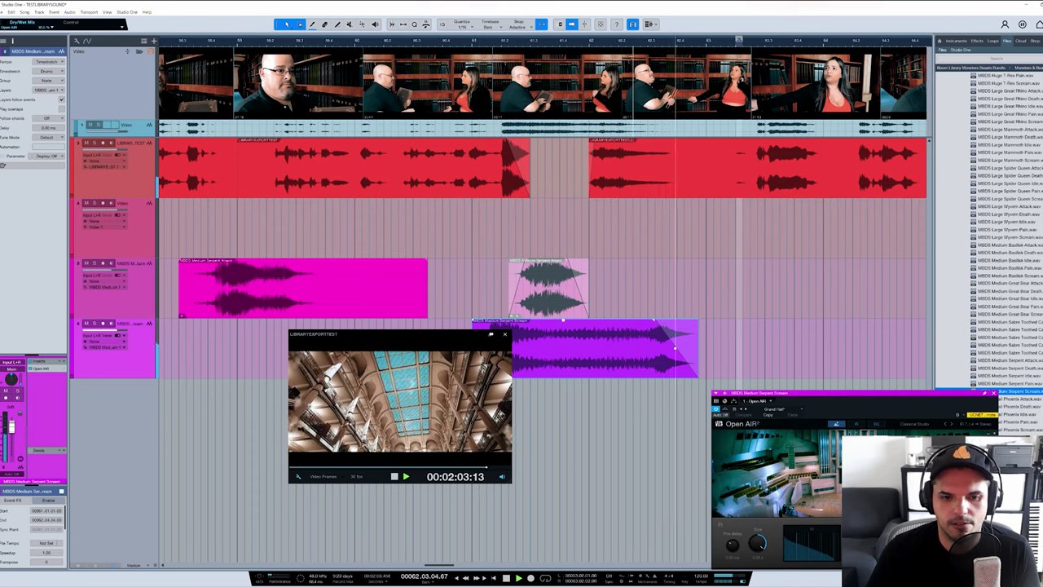
pyautogui.press('space')
pyautogui.moveTo(674, 349); pyautogui.dragTo(704, 349)
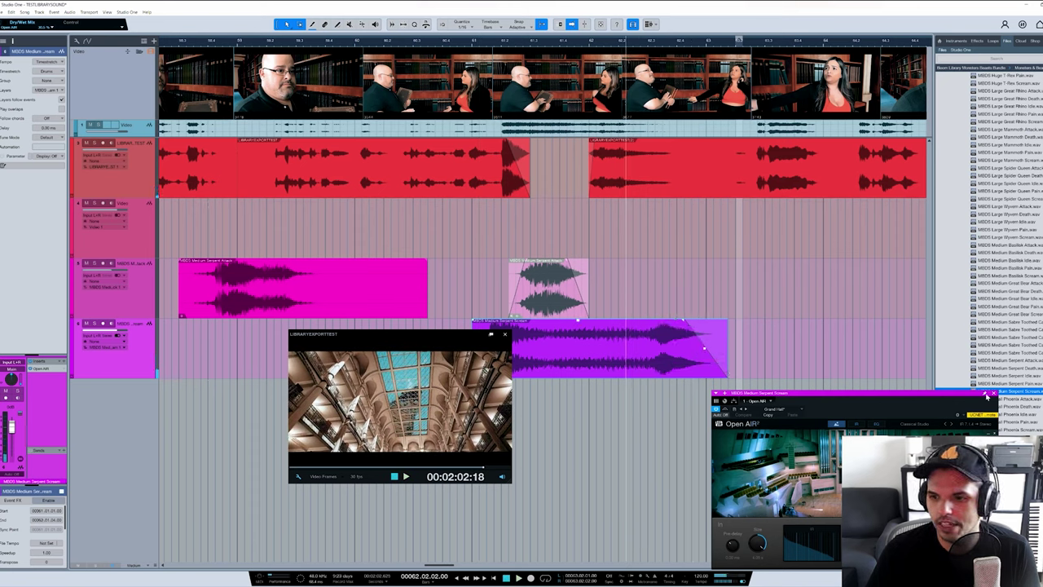
# - Unmute the trimmed serpent attack clip and delete the untrimmed attack clip before it
pyautogui.moveTo(984, 395); pyautogui.dragTo(870, 330)
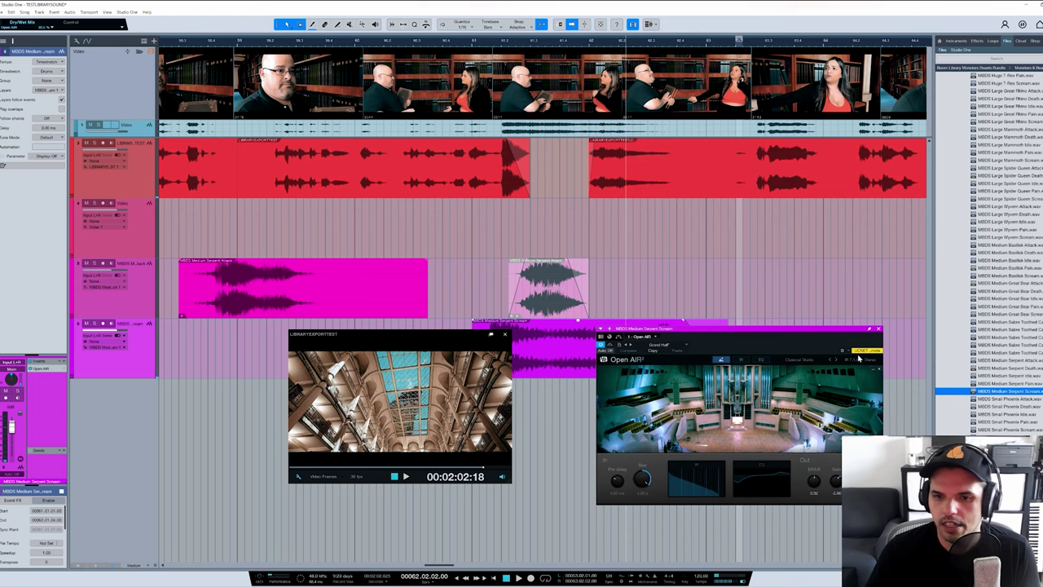
pyautogui.click(364, 277)
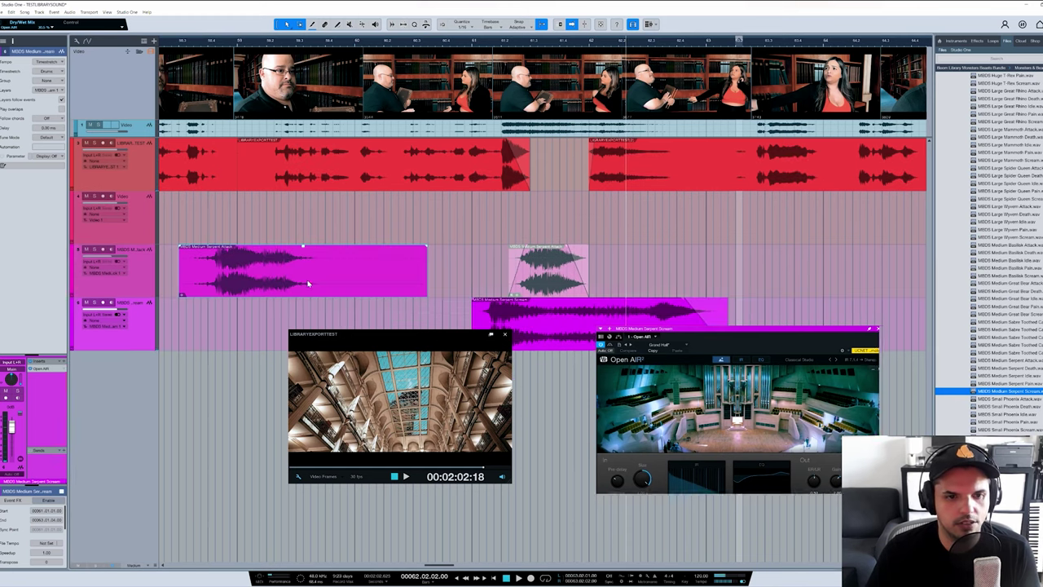
pyautogui.click(555, 281)
pyautogui.rightClick(551, 279)
pyautogui.click(607, 294)
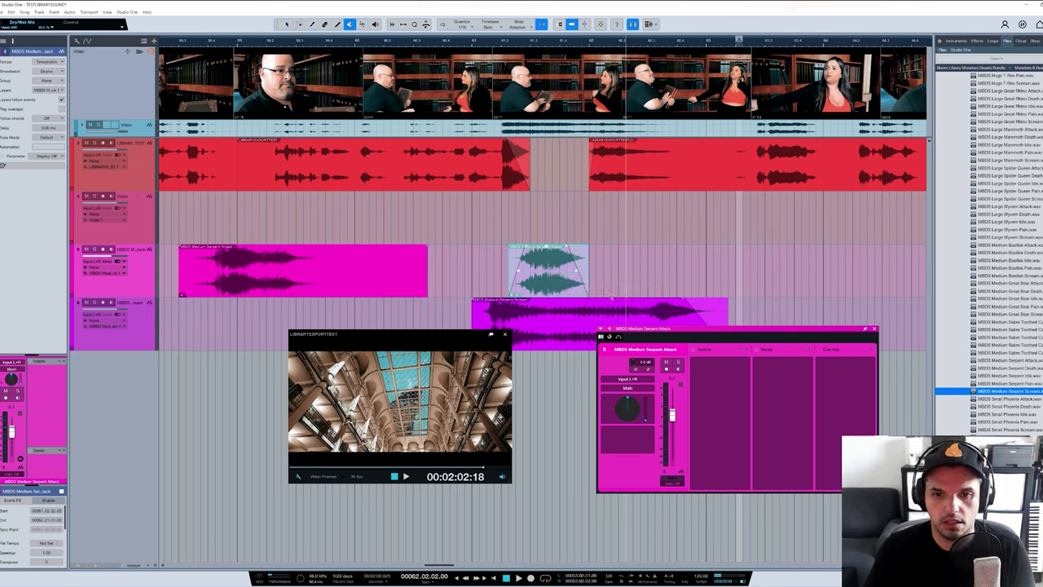
pyautogui.click(547, 285)
pyautogui.rightClick(539, 285)
pyautogui.click(545, 282)
pyautogui.click(341, 281)
pyautogui.press('Delete')
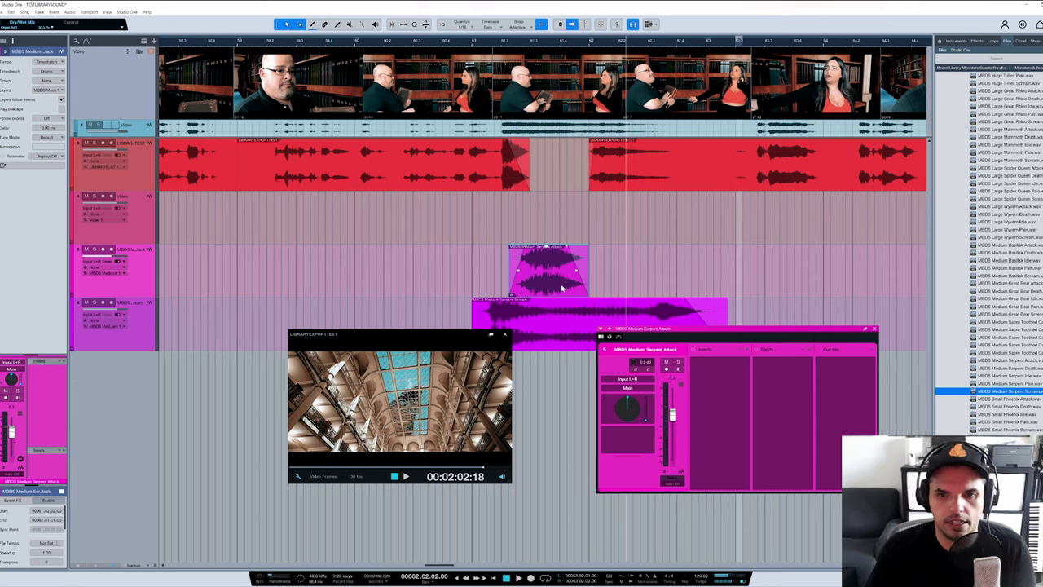
# - Move the trimmed attack clip to late in bar 62, over the scream's tail, and audition the transition
pyautogui.moveTo(562, 287); pyautogui.dragTo(722, 287)
pyautogui.click(689, 40)
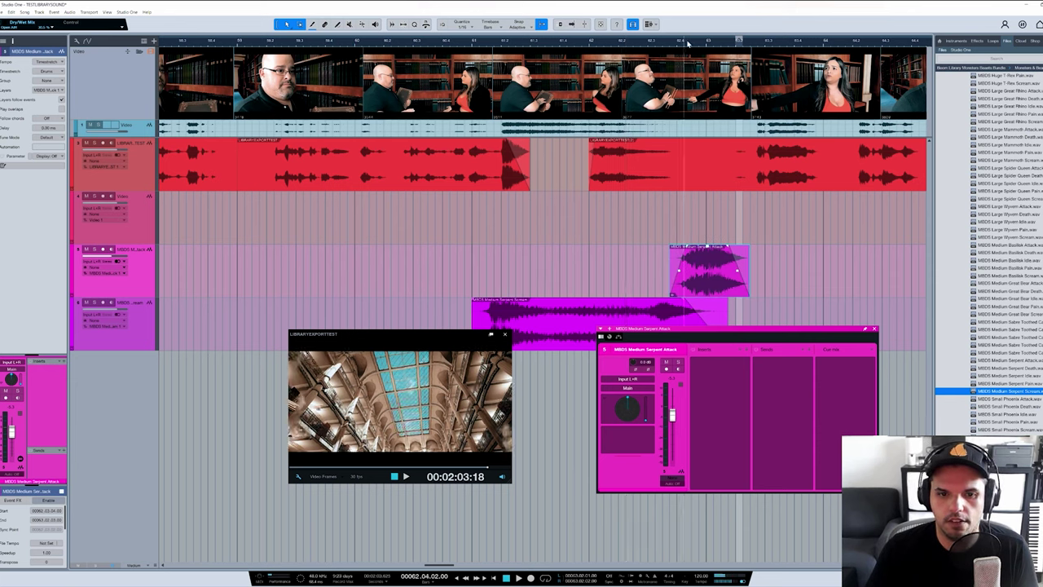
pyautogui.press('space')
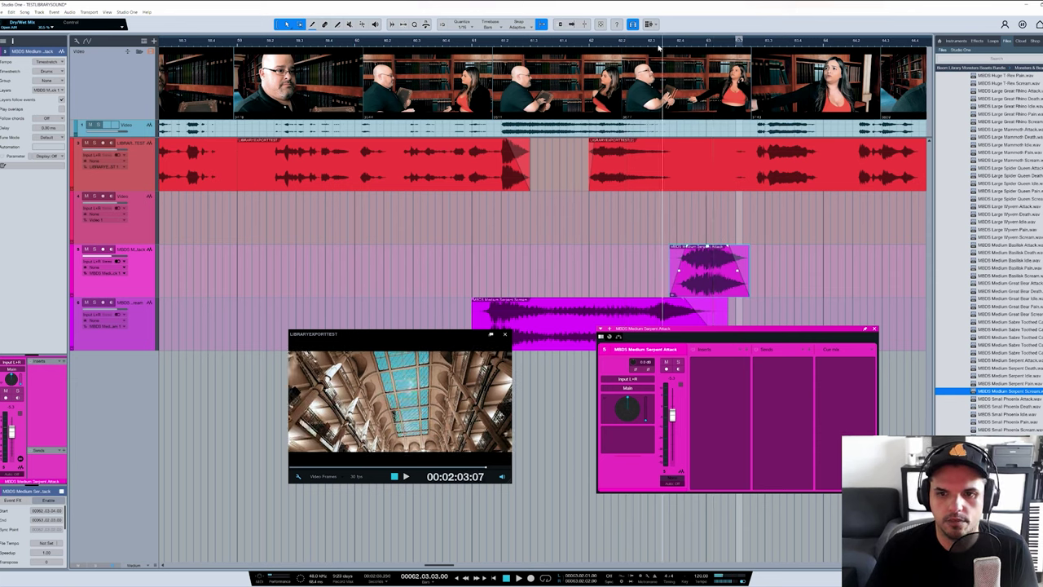
pyautogui.press('space')
# - Copy the Open AIR Grand Hall reverb from the scream track to the serpent attack track and play the result
pyautogui.click(130, 342)
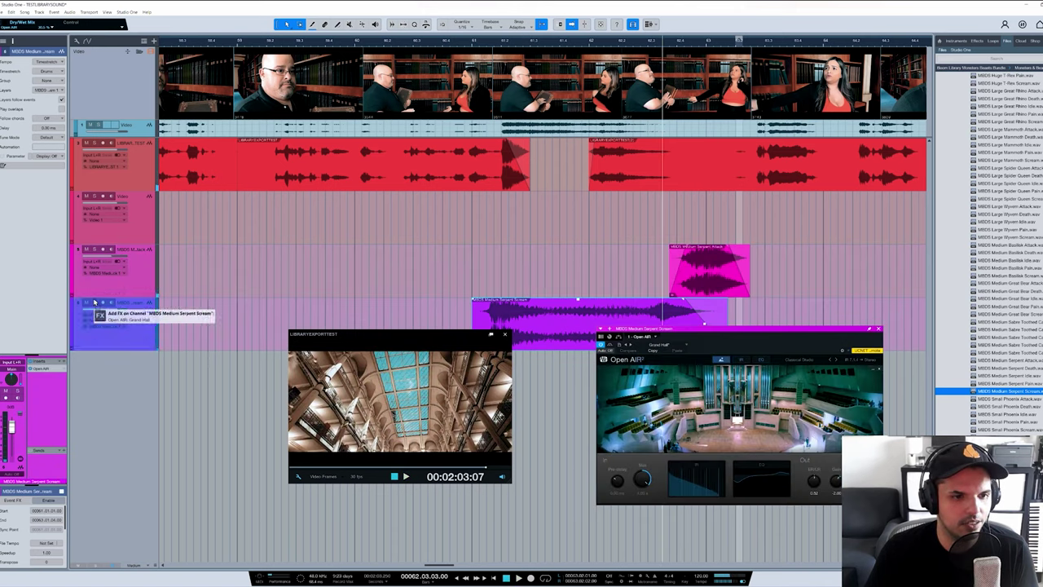
pyautogui.click(114, 277)
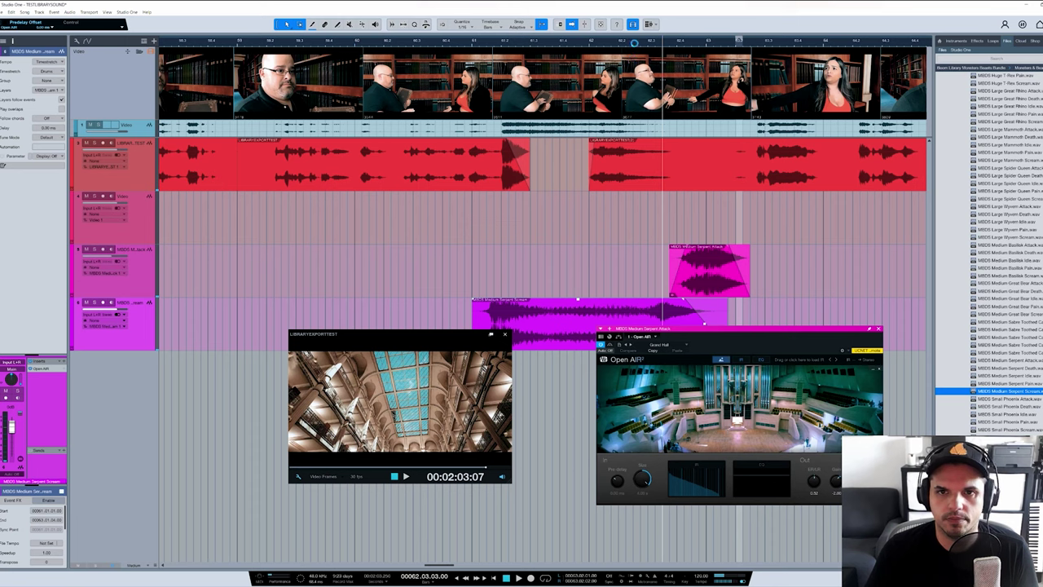
pyautogui.press('space')
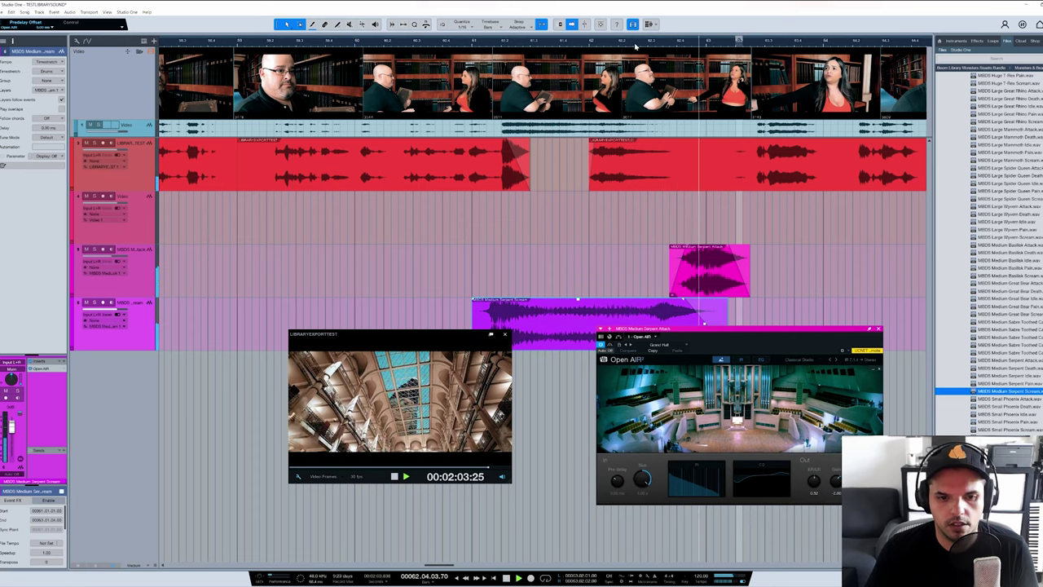
# - Extend the scream clip's end to about beat 2 of bar 63, auditioning its overlap with the serpent attack clip
pyautogui.press('space')
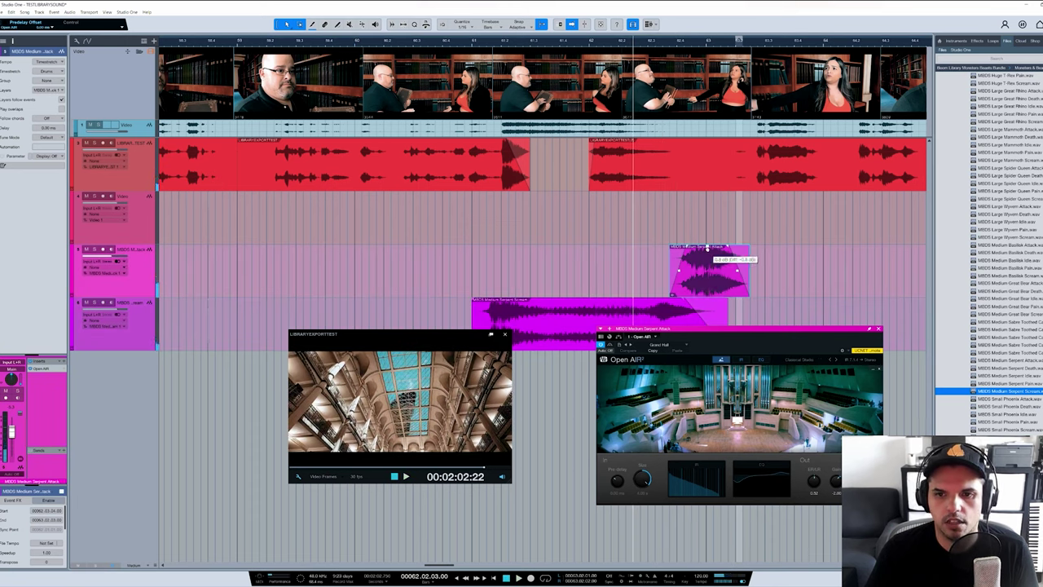
pyautogui.press('space')
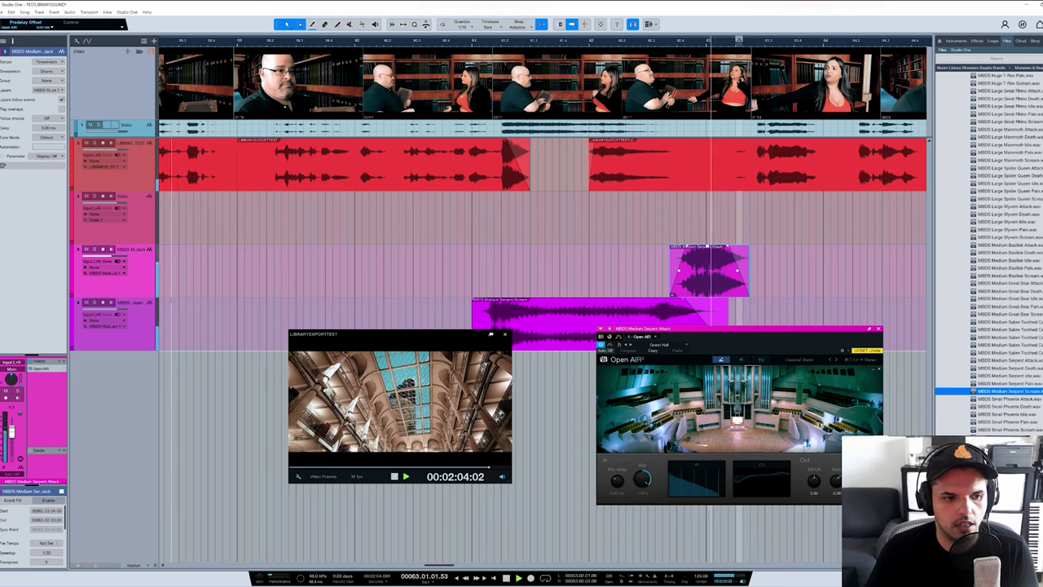
pyautogui.press('space')
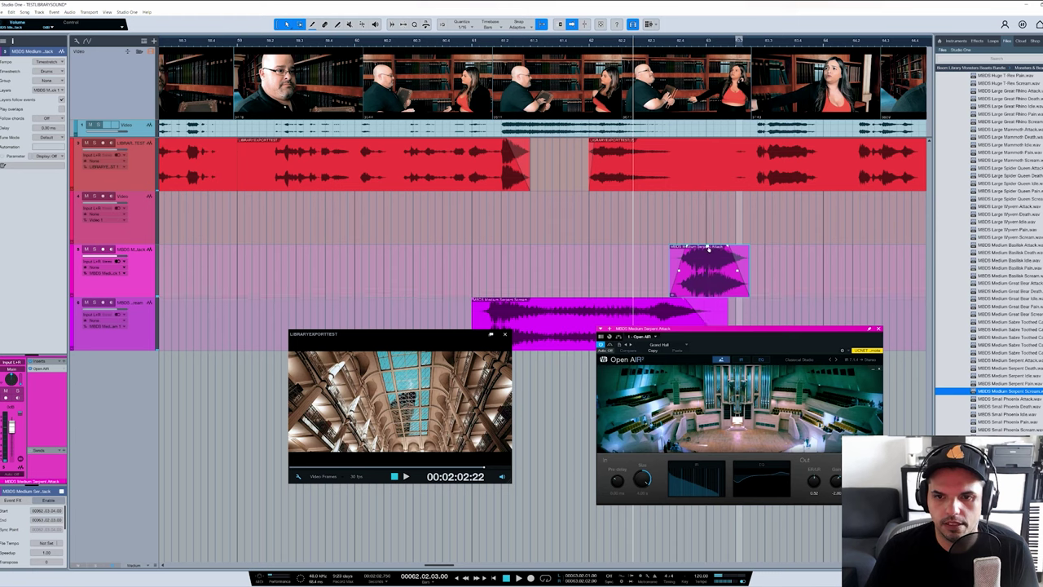
pyautogui.press('space')
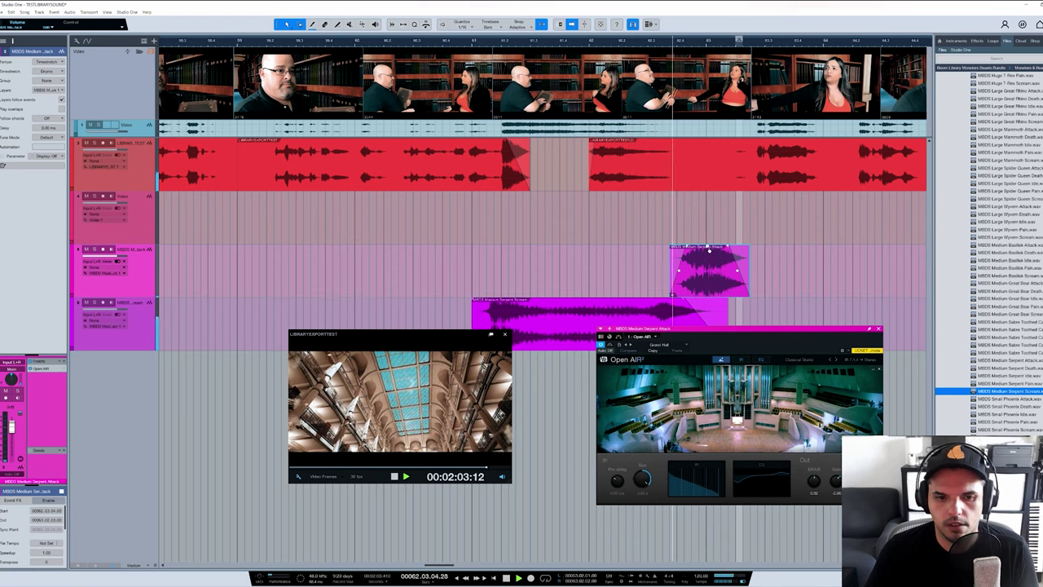
pyautogui.press('space')
pyautogui.moveTo(727, 313); pyautogui.dragTo(749, 313)
pyautogui.press('space')
pyautogui.press('space')
# - Move the serpent attack clip slightly earlier to start at 62.03.02.47, audition the overlap and save the song
pyautogui.moveTo(727, 294); pyautogui.dragTo(719, 294)
pyautogui.press('space')
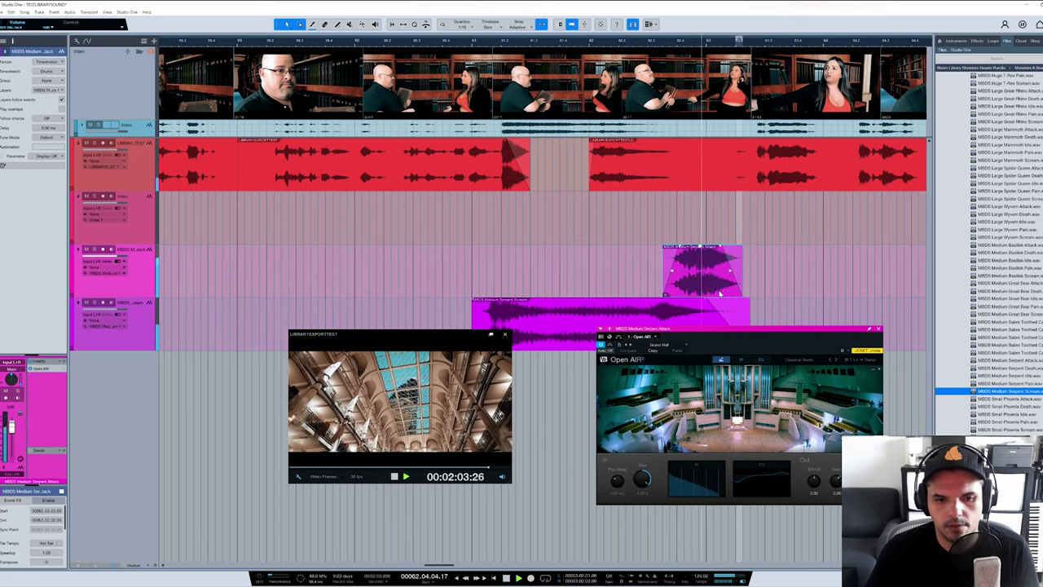
pyautogui.press('space')
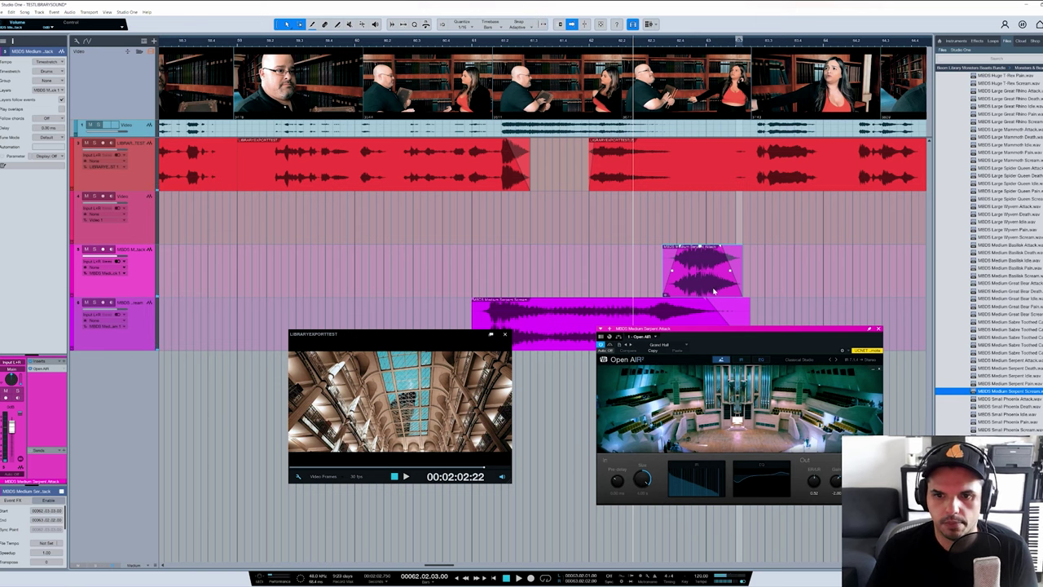
pyautogui.moveTo(714, 291); pyautogui.dragTo(712, 291)
pyautogui.press('space')
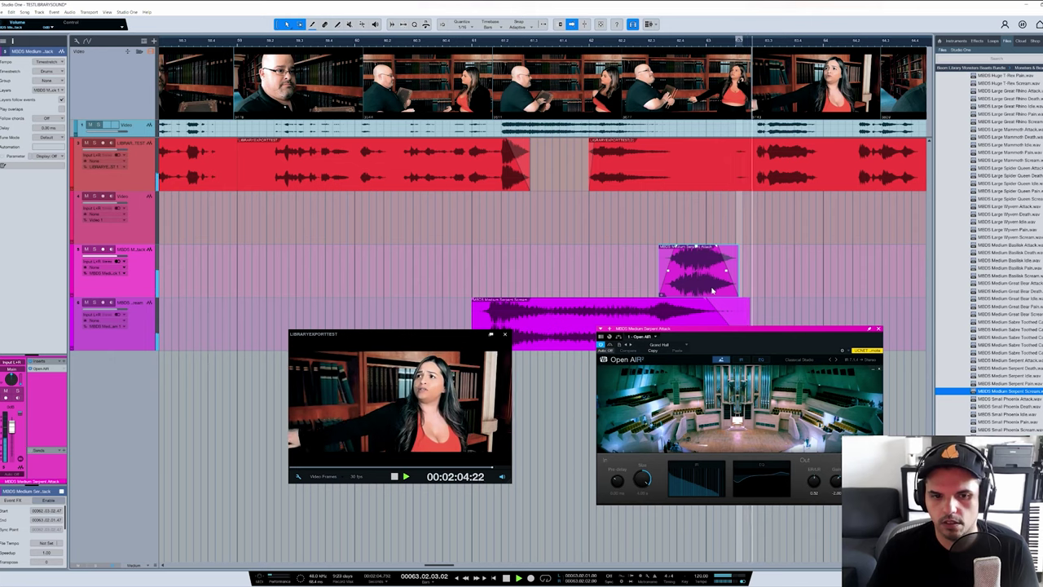
pyautogui.press('space')
pyautogui.hotkey('ctrl', 's')
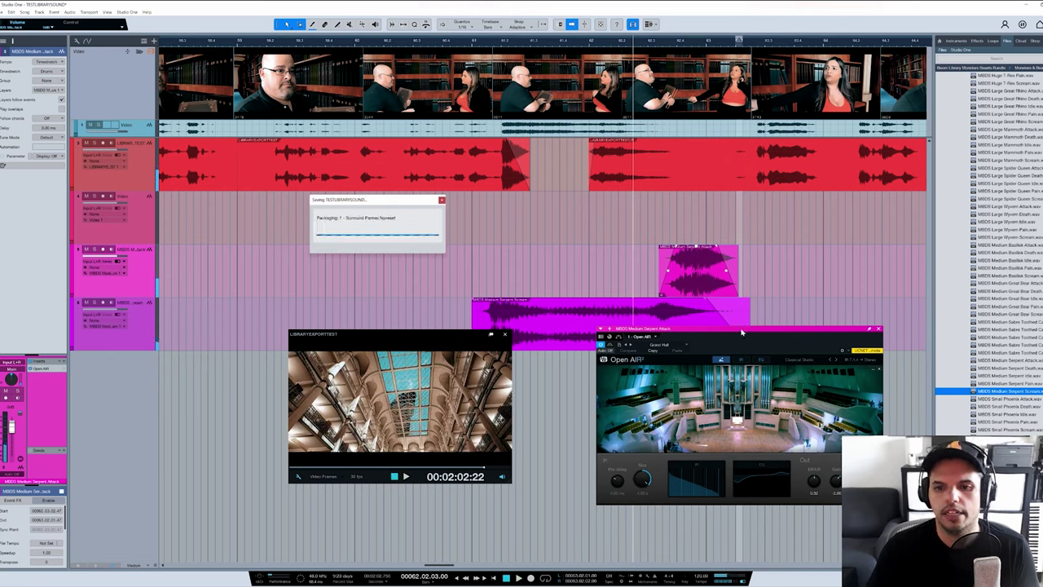
# - Check the picture at points between bars 61 and 63, and close the attack track's Open AIR window
pyautogui.moveTo(742, 332); pyautogui.dragTo(751, 368)
pyautogui.click(710, 42)
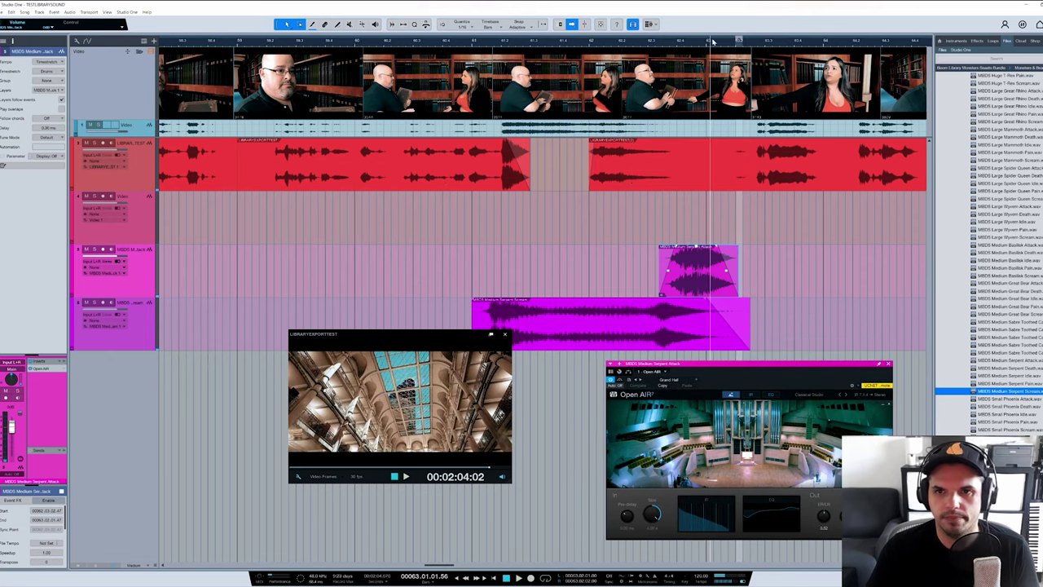
pyautogui.click(582, 42)
pyautogui.press('space')
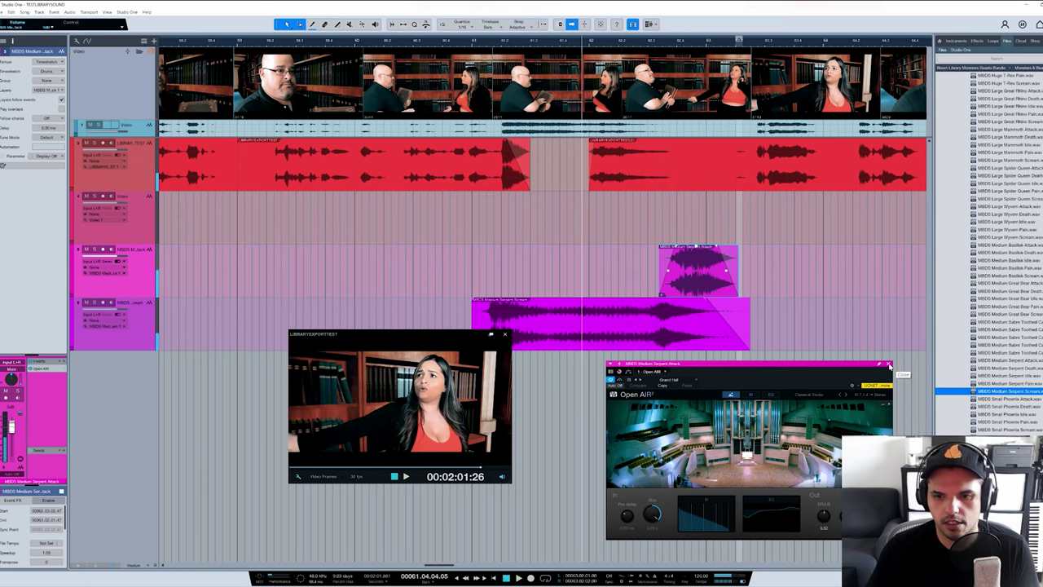
pyautogui.click(889, 364)
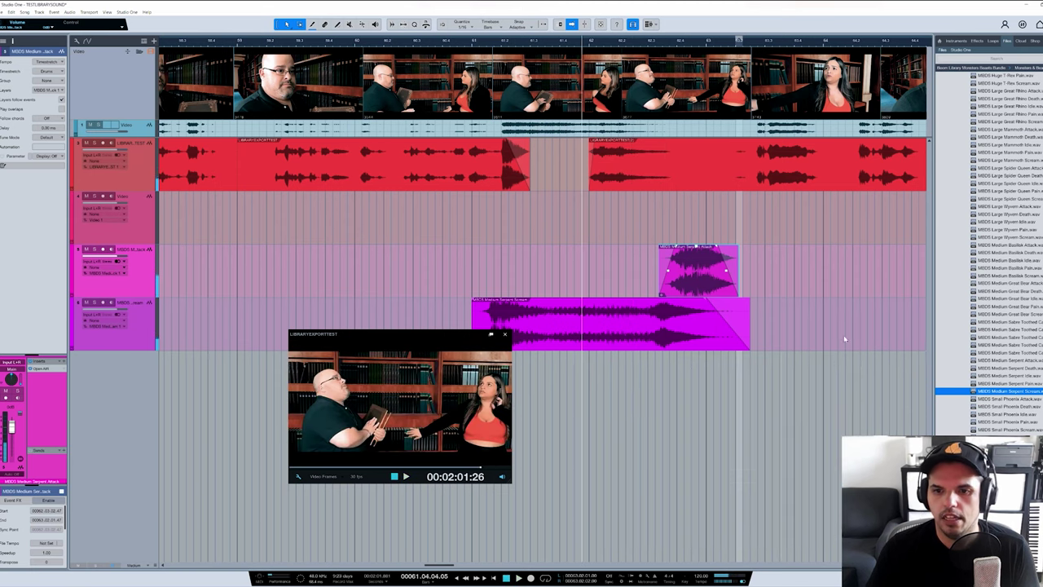
pyautogui.click(40, 368)
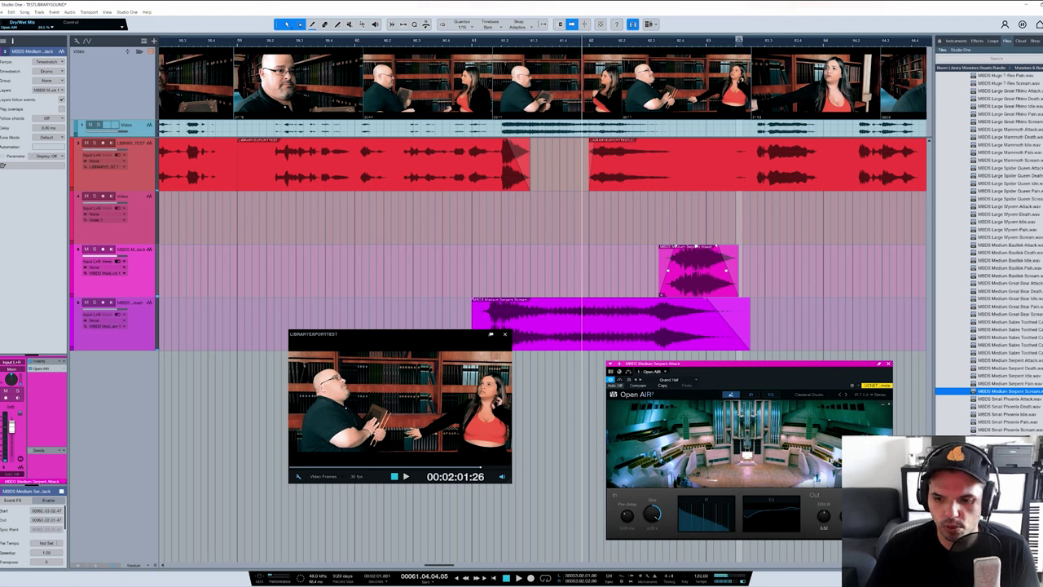
pyautogui.click(888, 364)
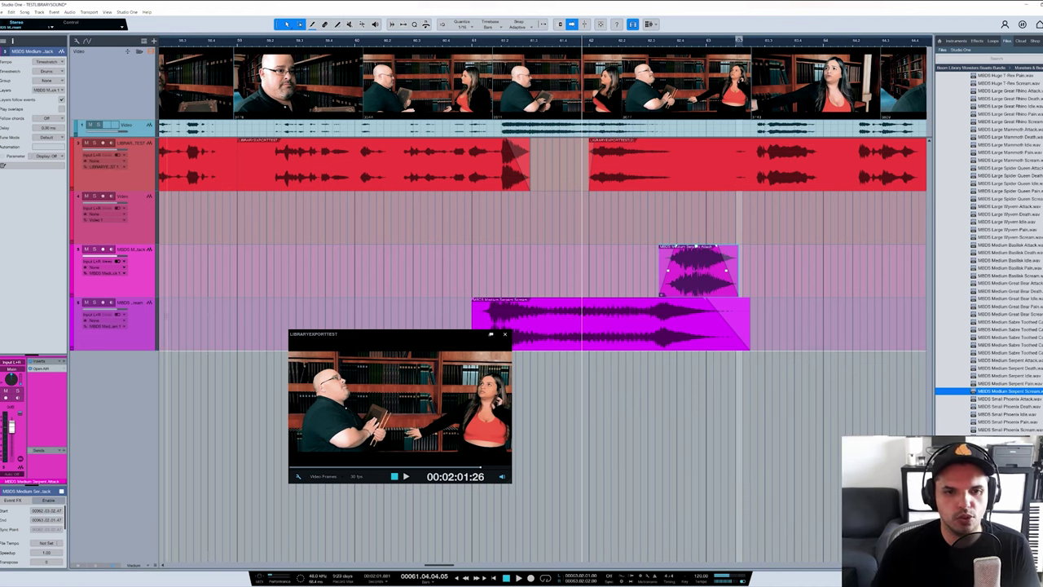
pyautogui.click(698, 42)
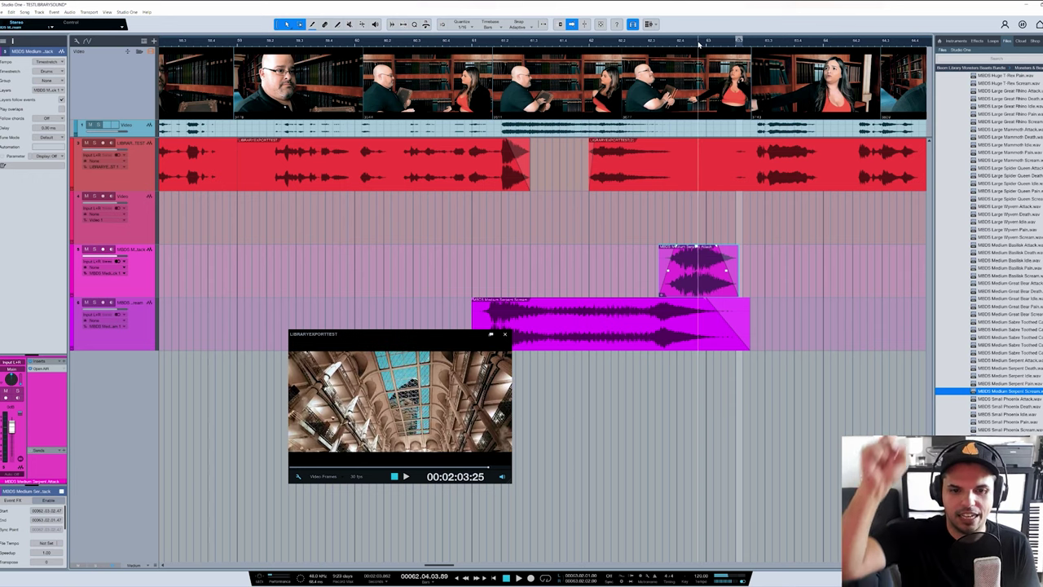
# - Add a bus for the two serpent tracks and insert the Soundly Place It plug-in on it
pyautogui.rightClick(142, 281)
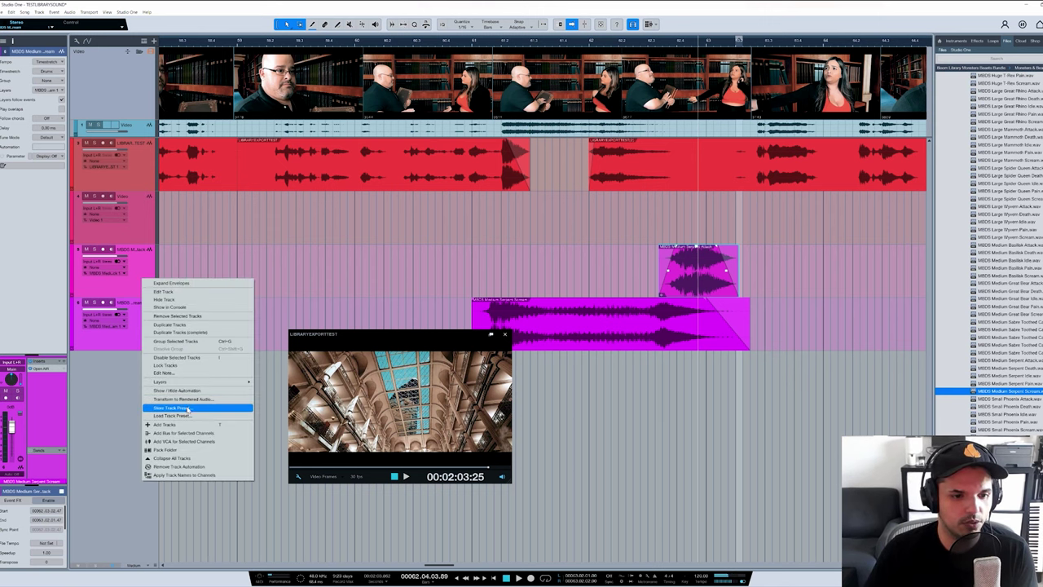
pyautogui.click(184, 433)
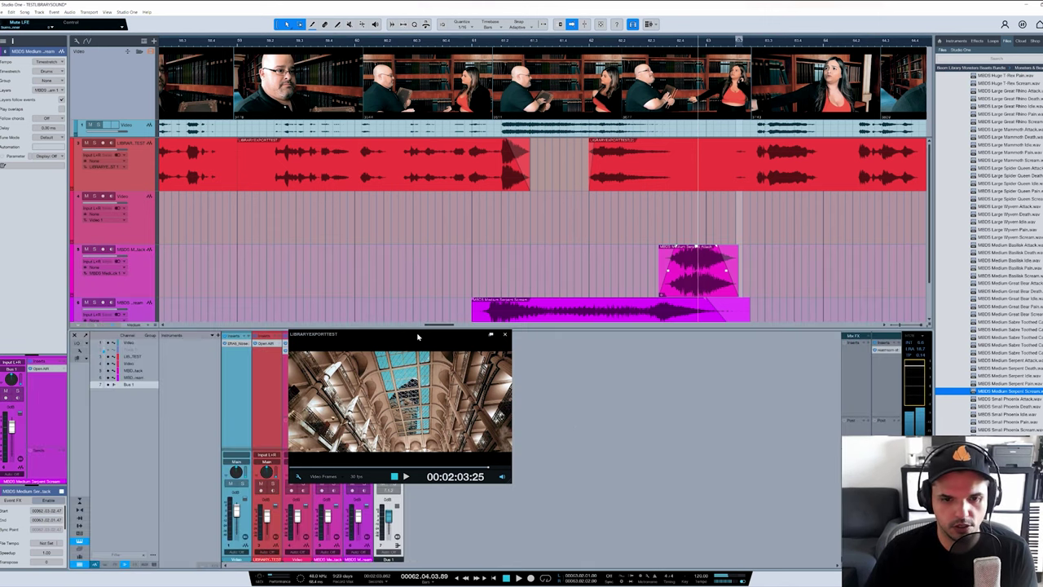
pyautogui.moveTo(418, 337); pyautogui.dragTo(619, 88)
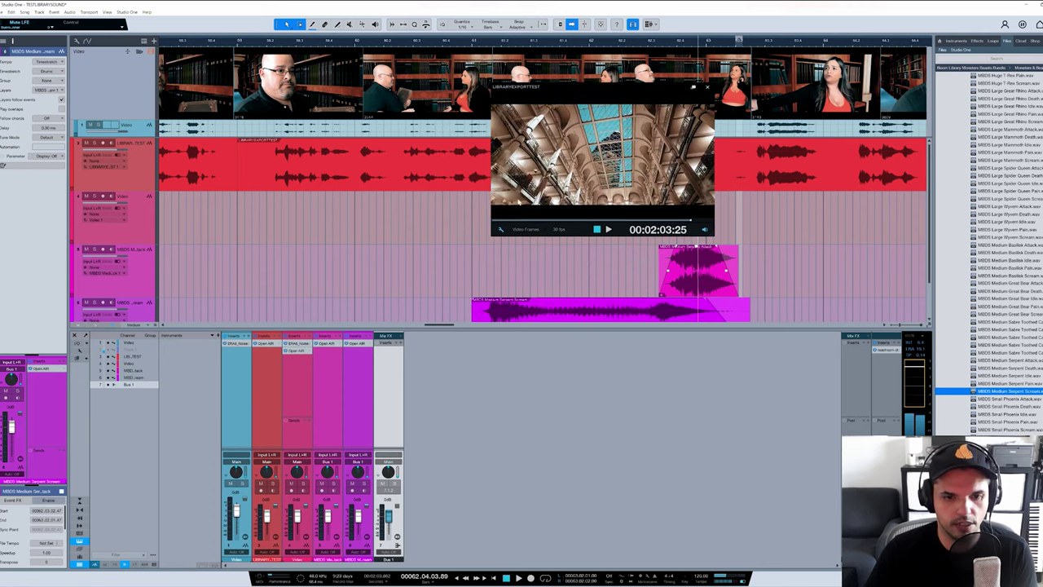
pyautogui.click(399, 343)
pyautogui.write('place')
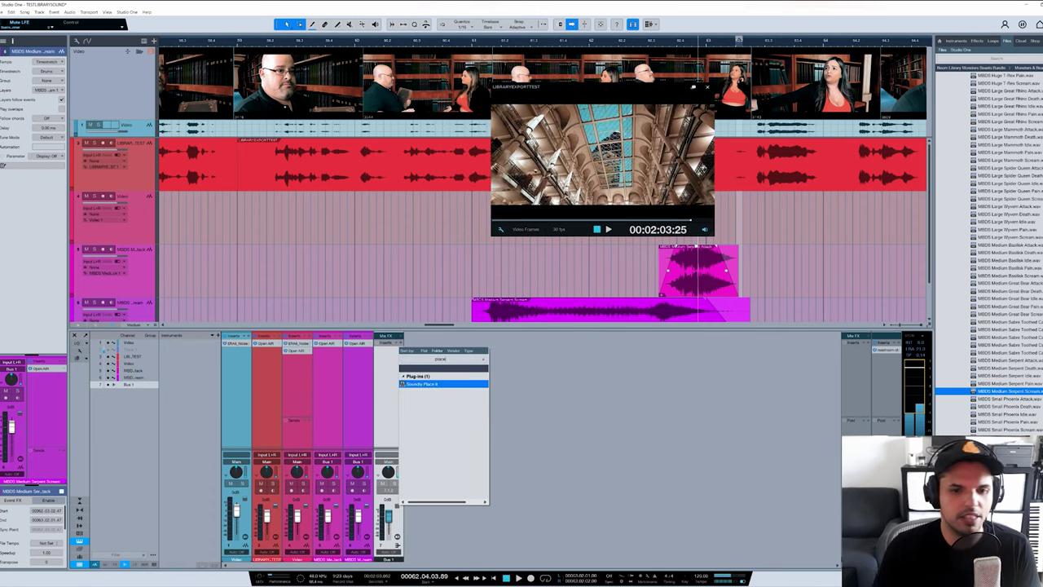
pyautogui.press('Return')
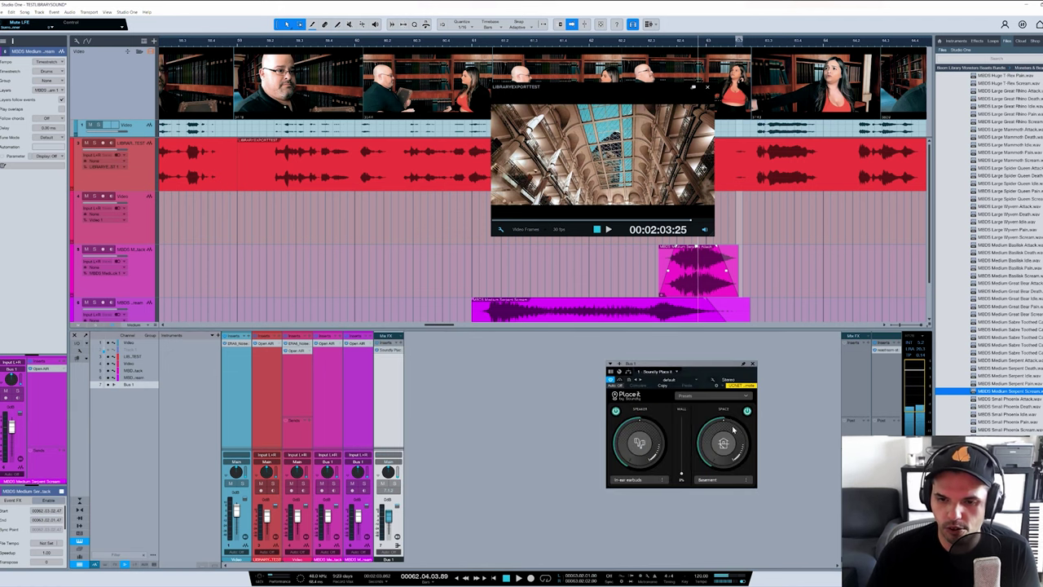
# - Load the Outside The Club preset in Place It and play the serpent effects from bar 61
pyautogui.click(724, 397)
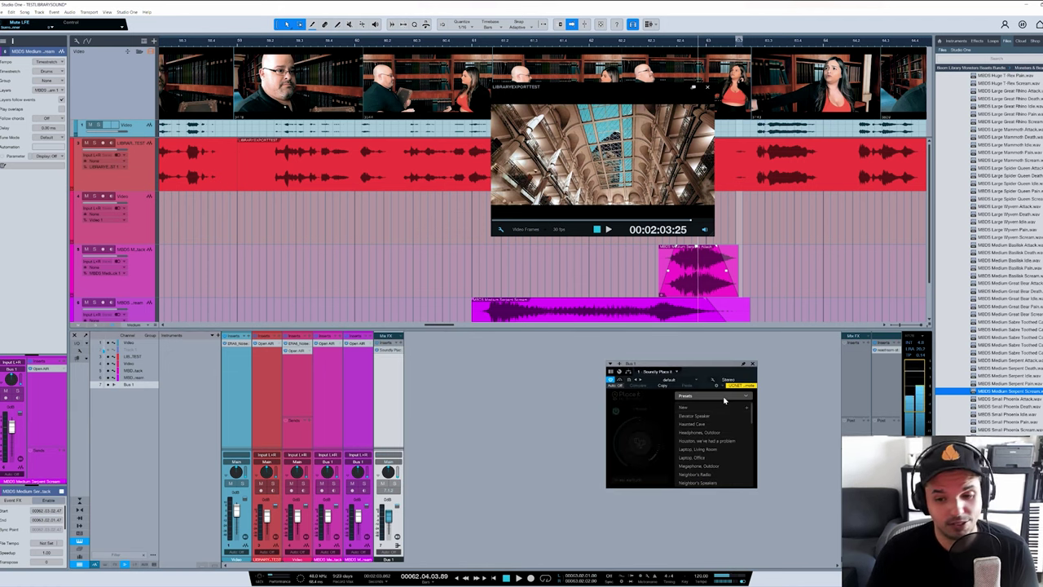
pyautogui.scroll(-5, 730, 448)
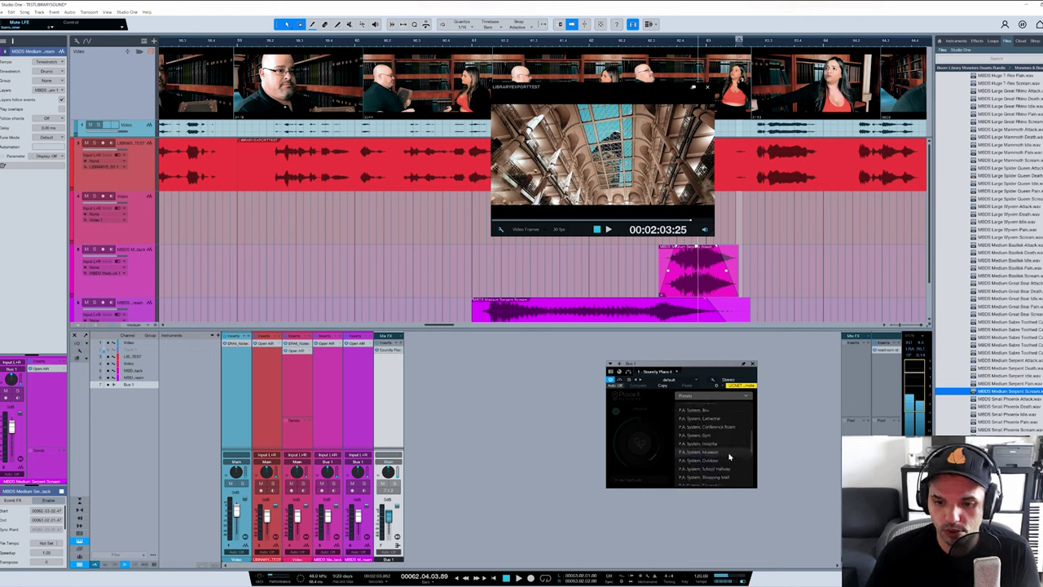
pyautogui.scroll(4, 737, 445)
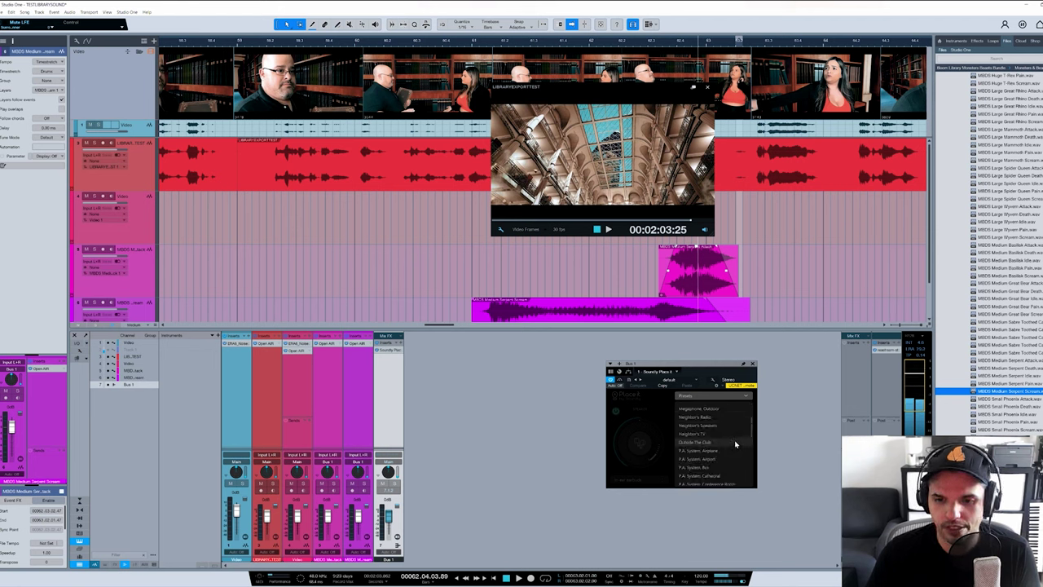
pyautogui.click(743, 443)
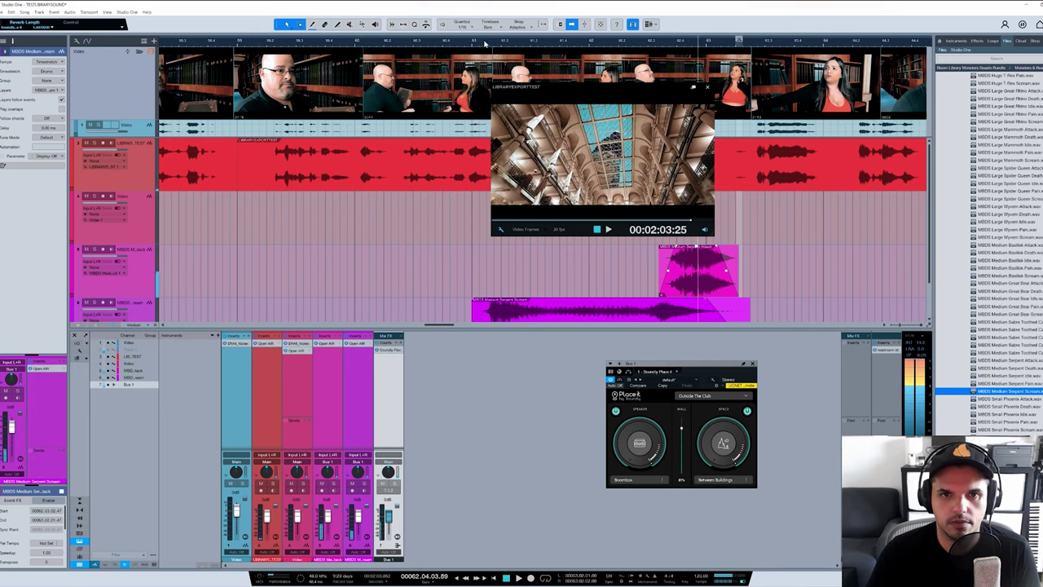
pyautogui.press('space')
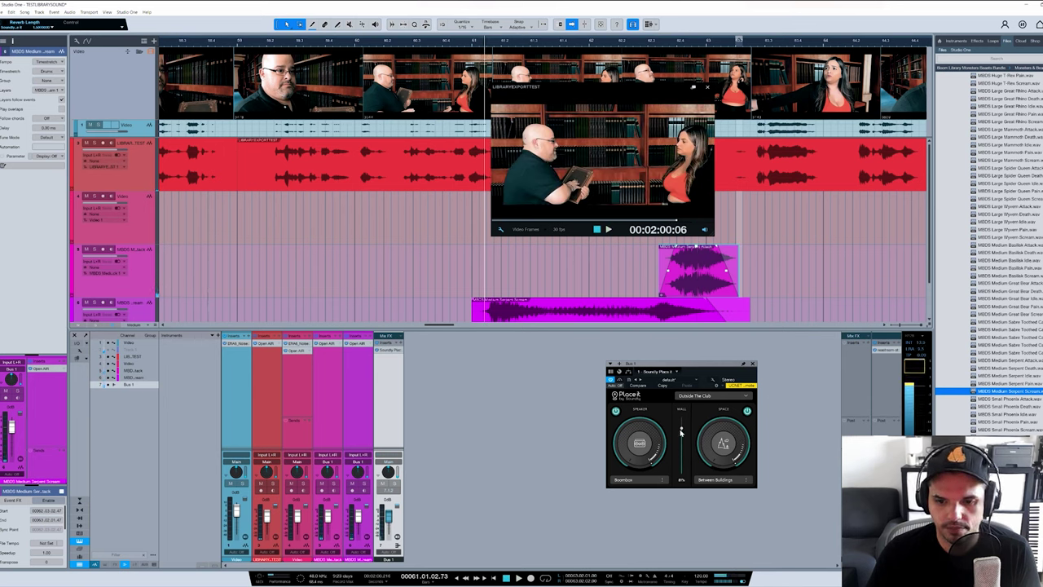
# - Adjust Place It's wall and space amounts and switch off its speaker emulation while auditioning the serpent effects
pyautogui.moveTo(682, 432); pyautogui.dragTo(684, 456)
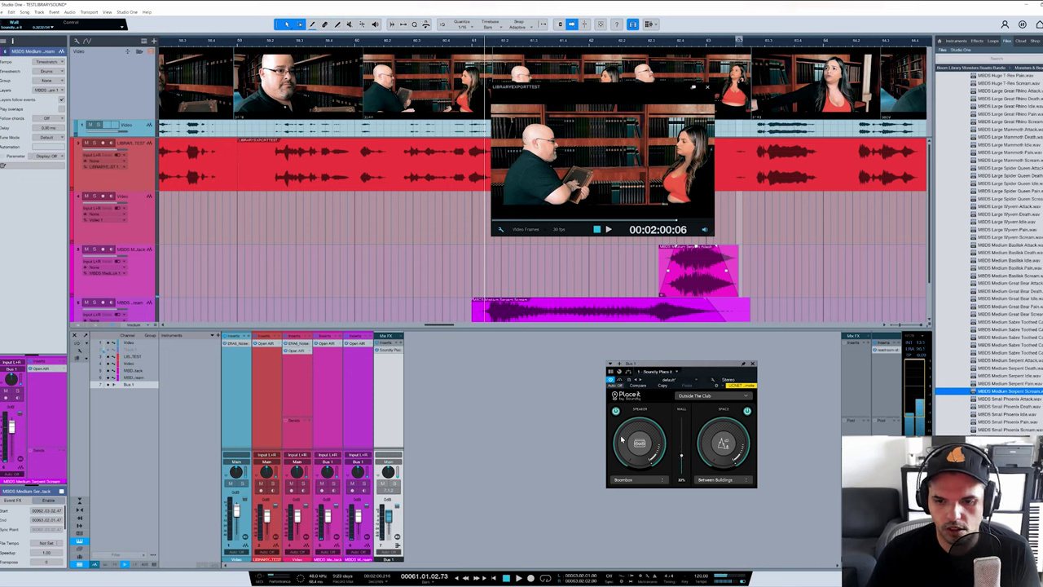
pyautogui.press('space')
pyautogui.moveTo(720, 462); pyautogui.dragTo(721, 455)
pyautogui.press('space')
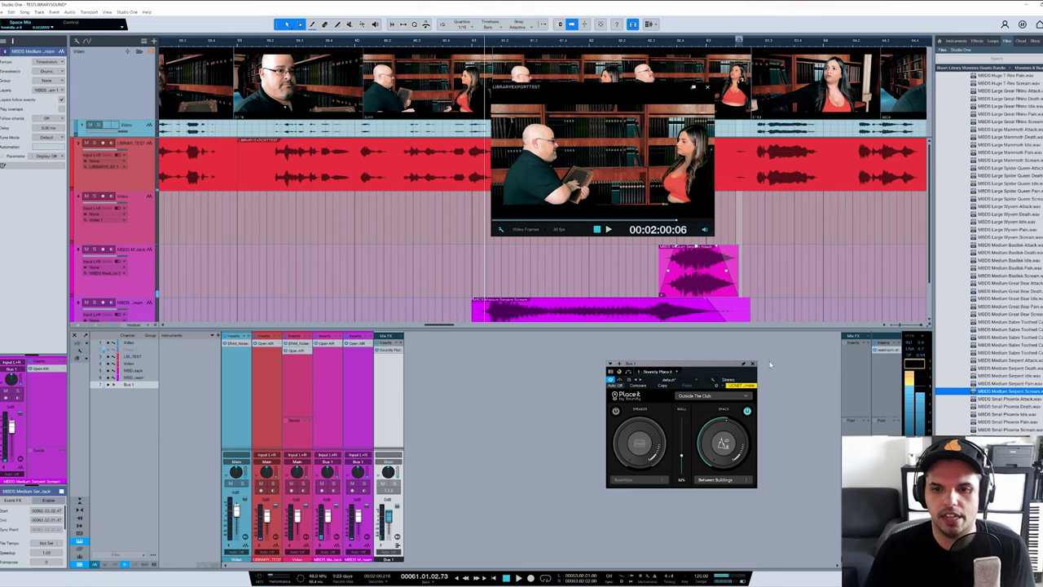
# - Close Place It and remove the serpent effects bus from the mixer
pyautogui.click(752, 364)
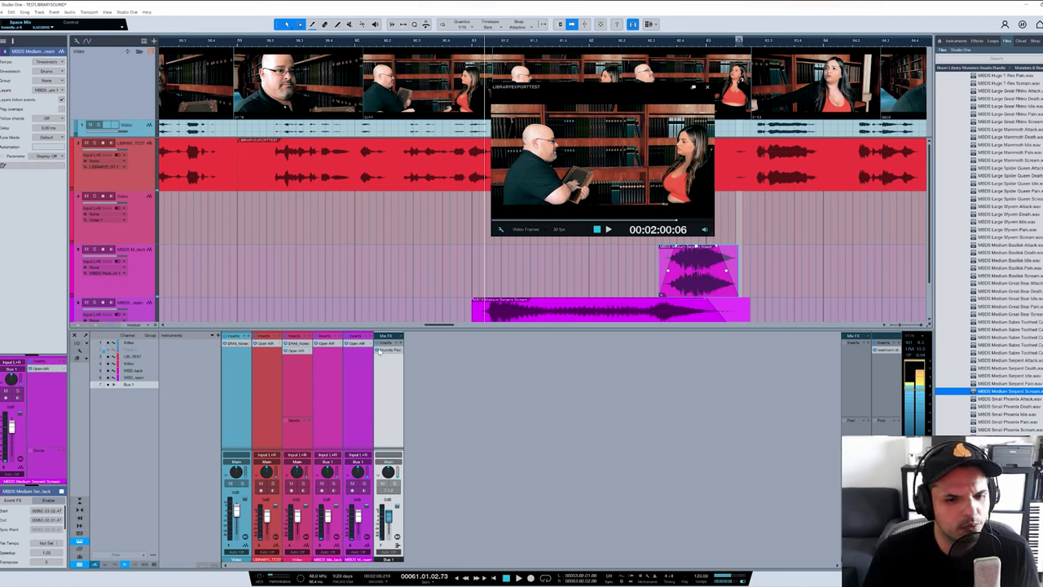
pyautogui.rightClick(398, 396)
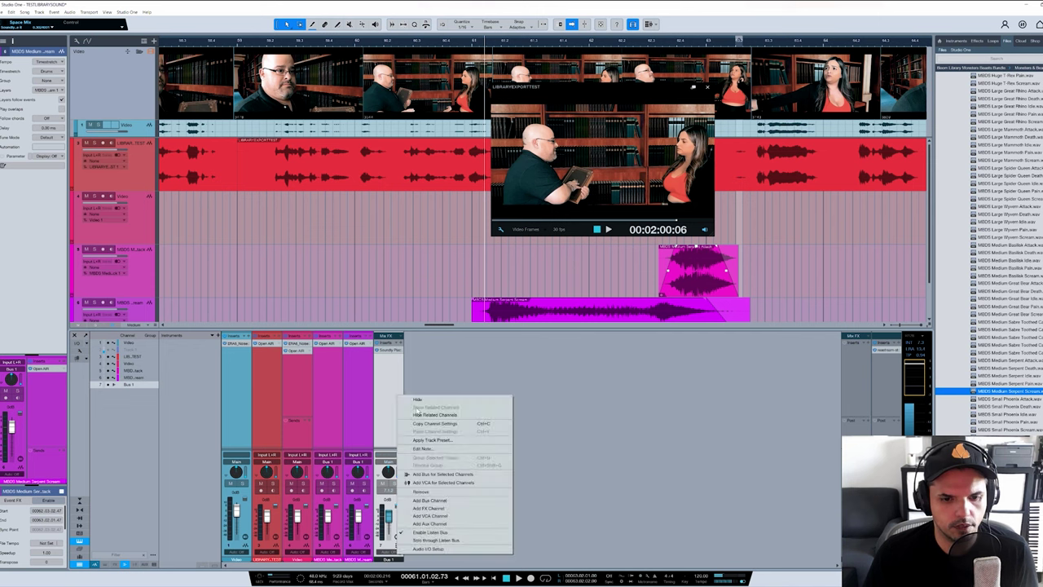
pyautogui.click(438, 491)
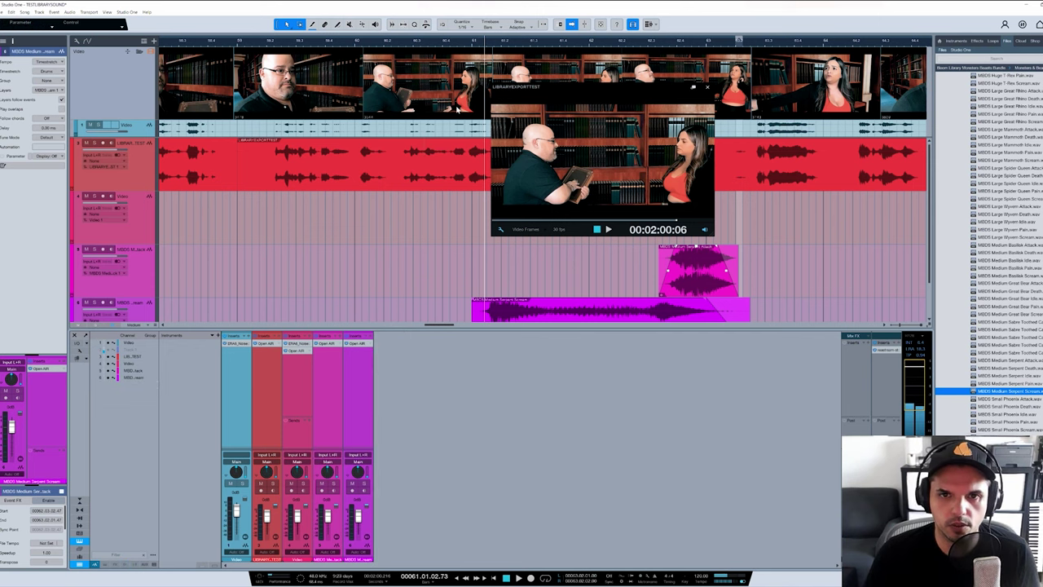
# - Move the video player off the timeline and over the mixer, and play the serpent section from bar 61
pyautogui.moveTo(530, 90); pyautogui.dragTo(473, 360)
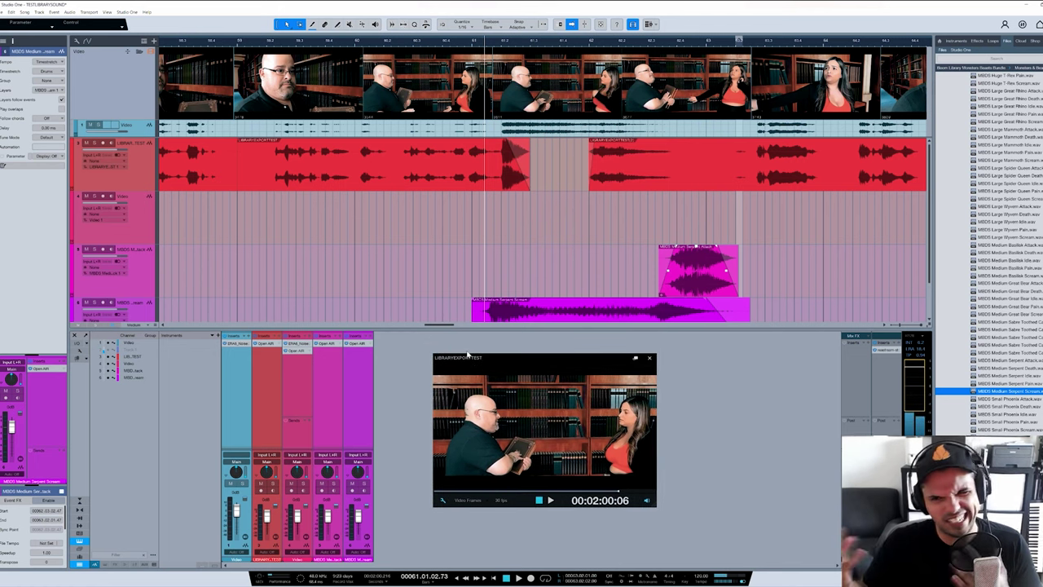
pyautogui.press('space')
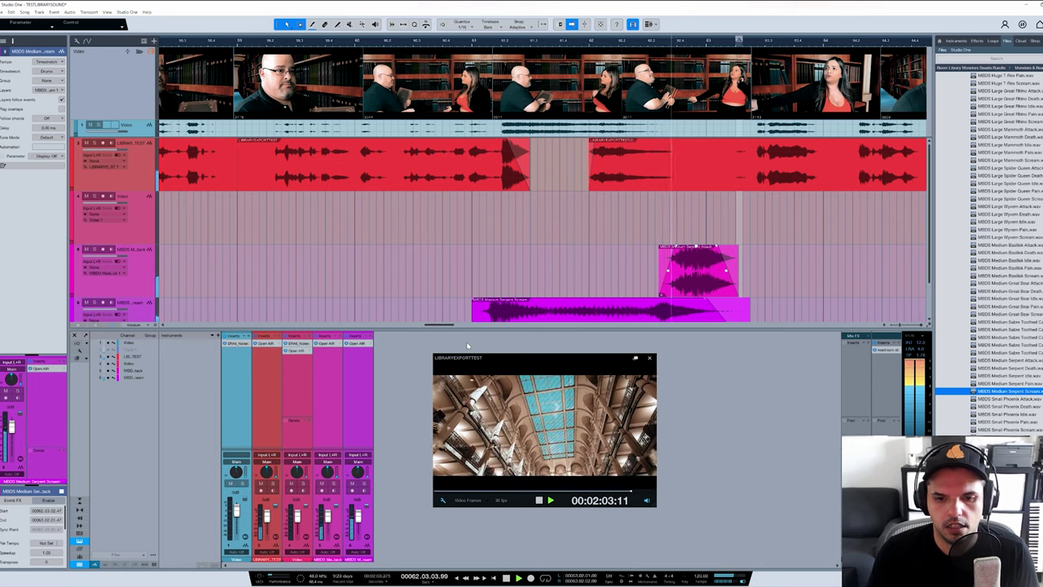
pyautogui.press('space')
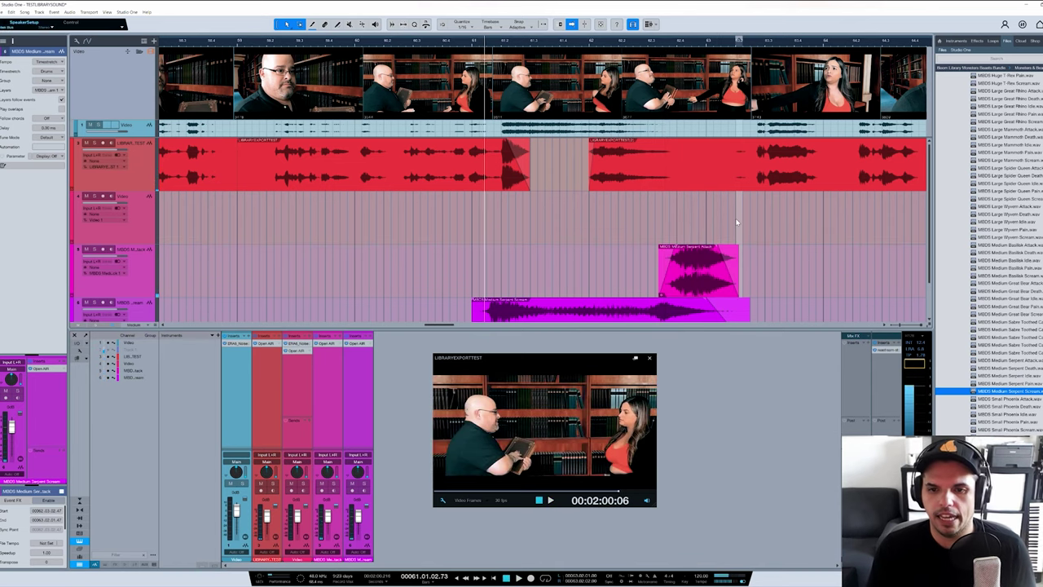
# - Search the instruments for Soundly, add Soundly Monitor on a new track below the serpent effects, and move its window and the video player apart
pyautogui.hscroll(2, 737, 223)
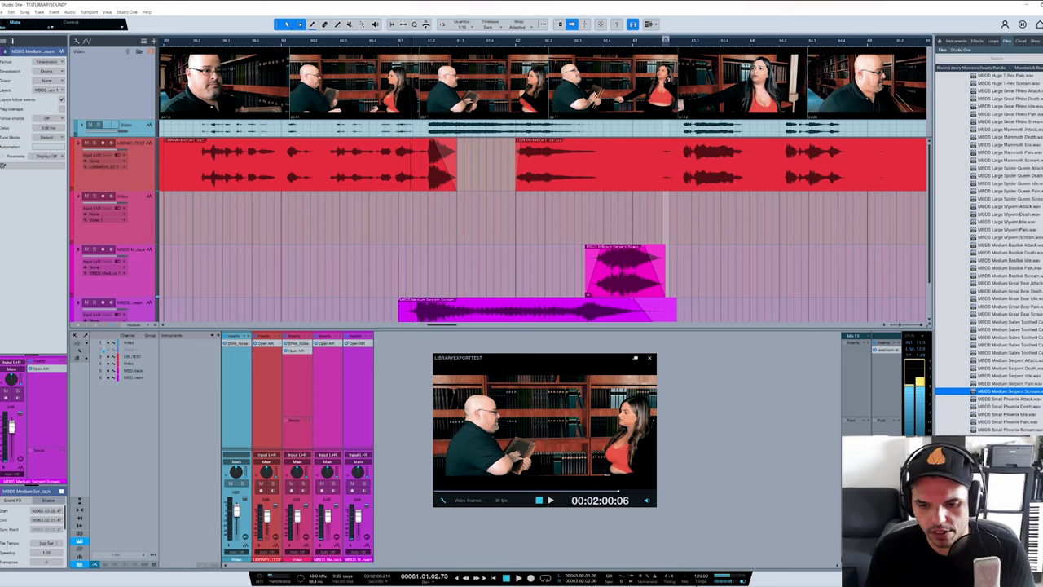
pyautogui.scroll(-1, 210, 234)
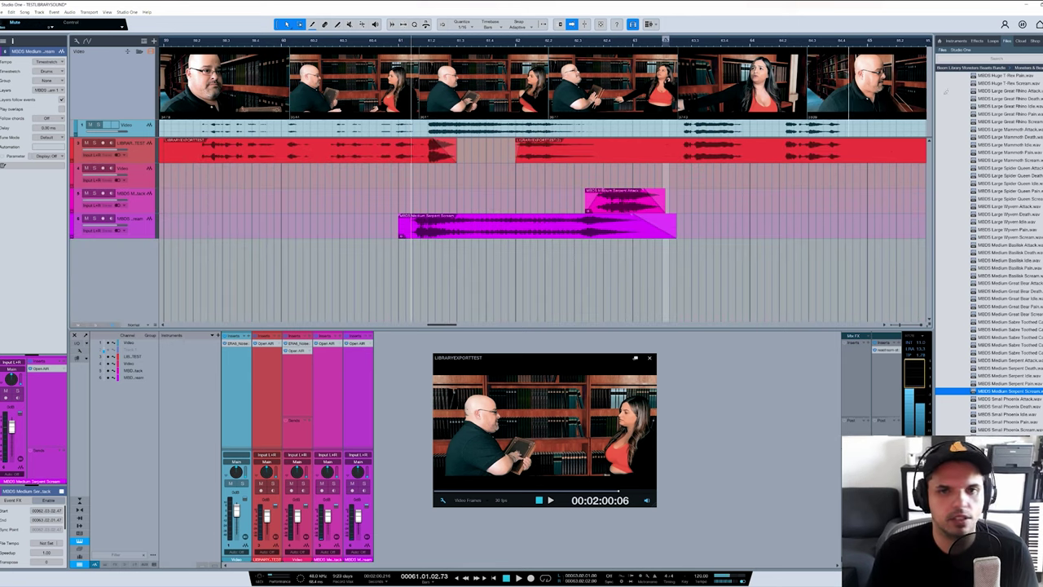
pyautogui.click(969, 40)
pyautogui.click(1003, 58)
pyautogui.write('soundly')
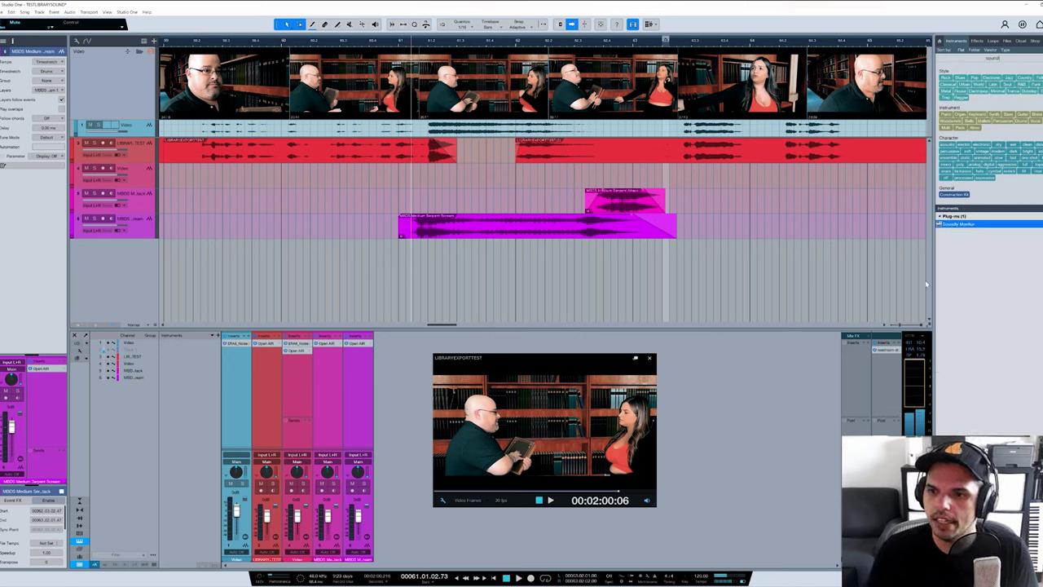
pyautogui.moveTo(956, 227); pyautogui.dragTo(151, 261)
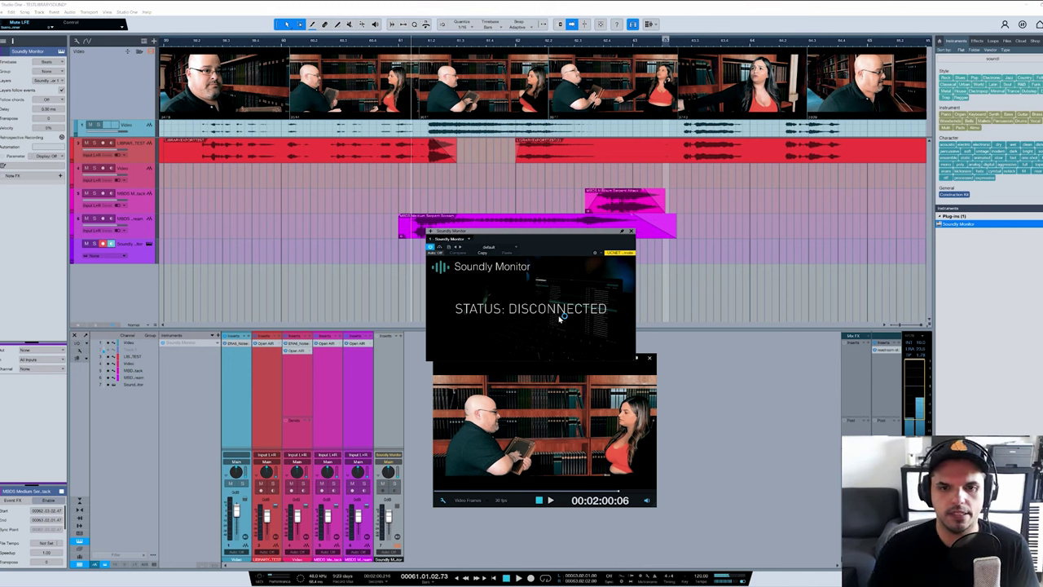
pyautogui.moveTo(534, 231); pyautogui.dragTo(383, 272)
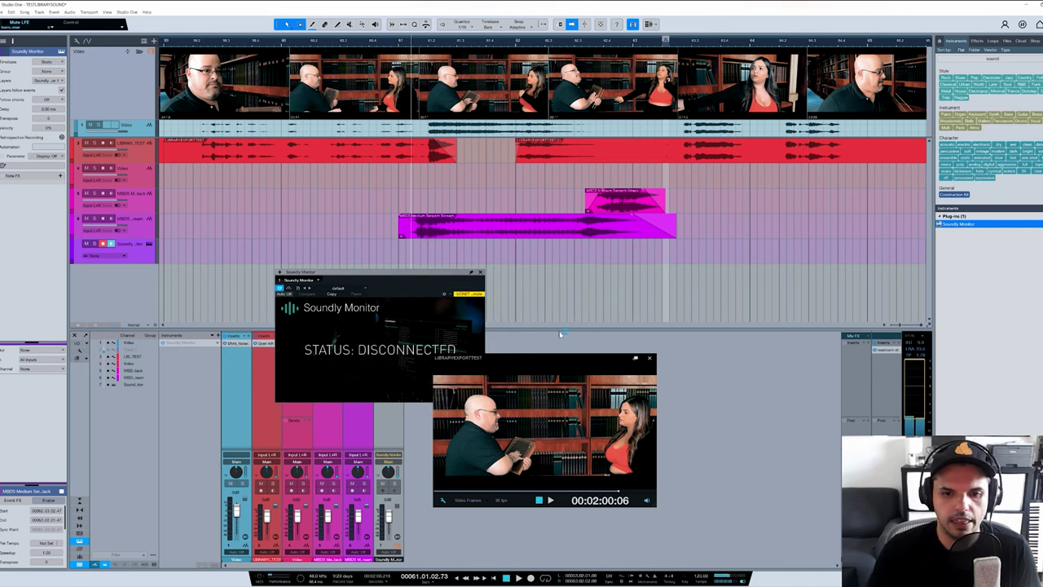
pyautogui.moveTo(570, 359); pyautogui.dragTo(680, 167)
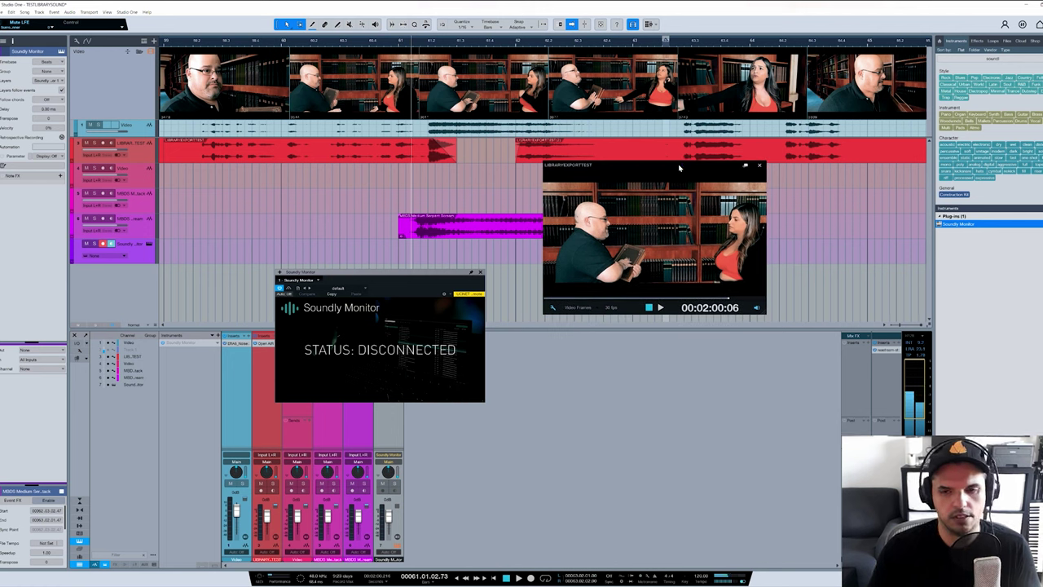
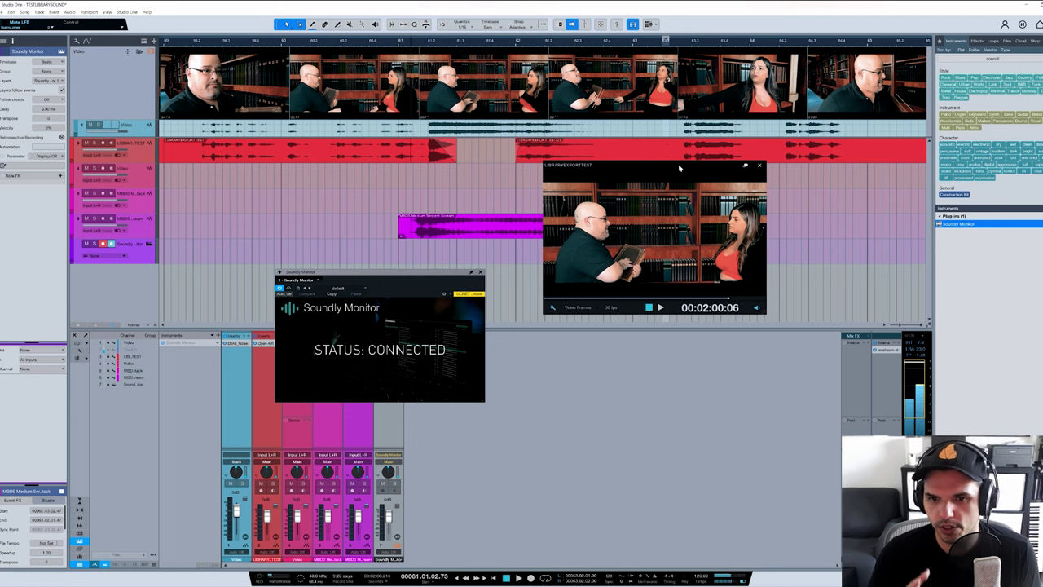
# - Switch to Soundly and search the sound library for "collapse"
pyautogui.hotkey('alt', 'Tab')
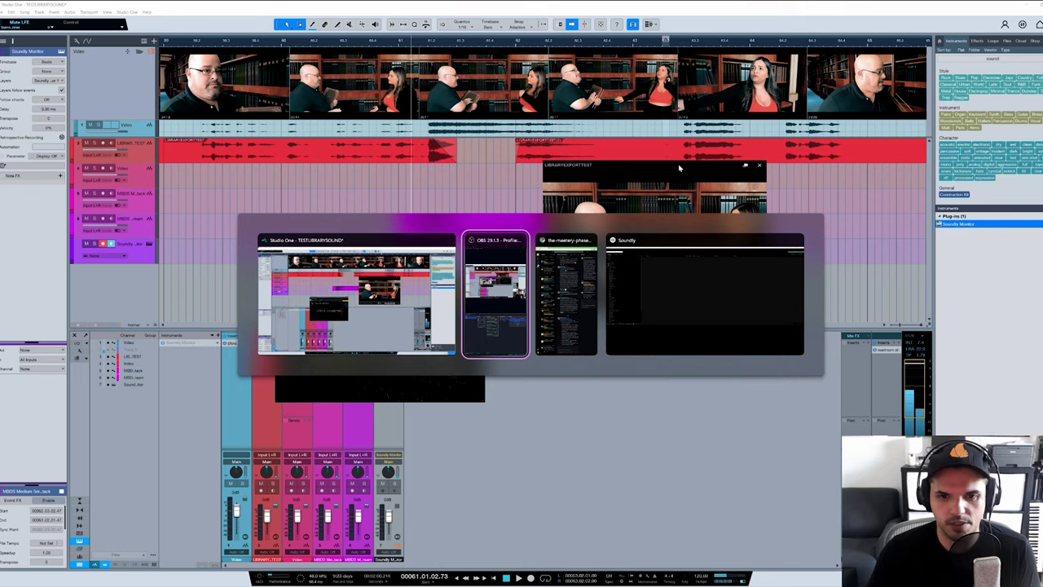
pyautogui.press('Tab')
pyautogui.press('Tab')
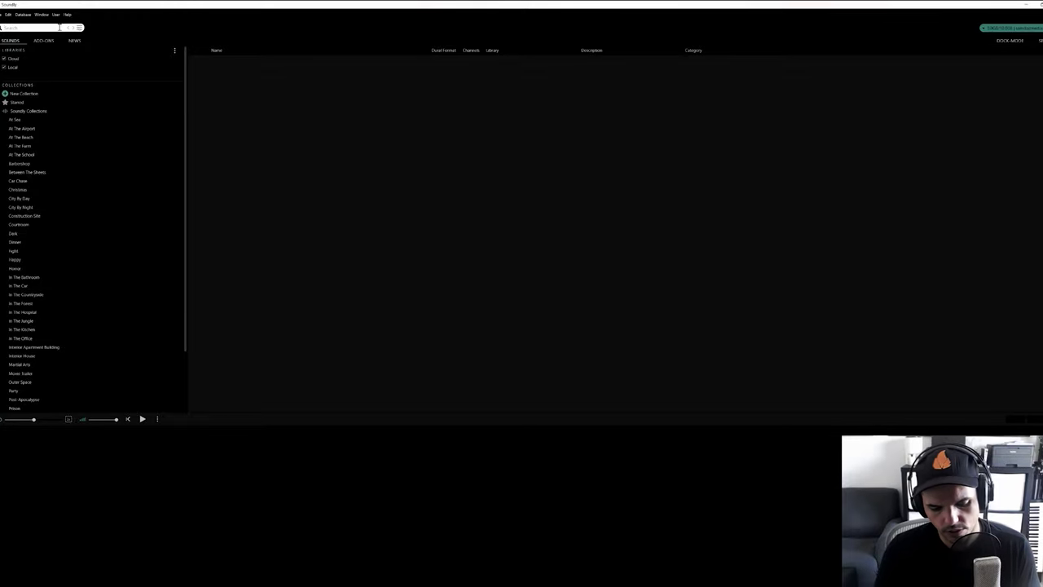
pyautogui.click(60, 27)
pyautogui.write('collapse')
pyautogui.press('Return')
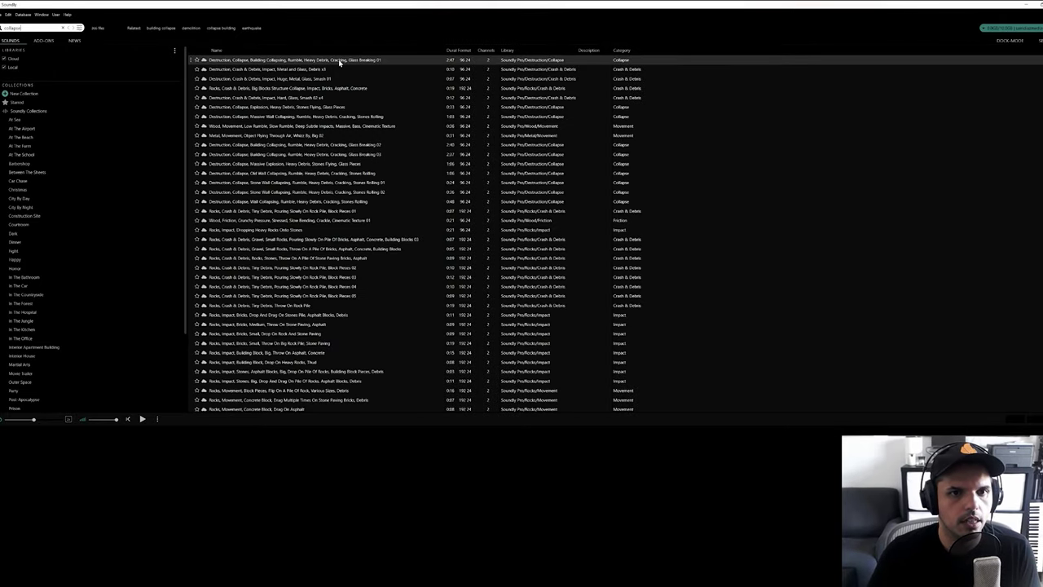
# - Preview the Building Collapsing, Rumble, Heavy Debris, Cracking, Glass Breaking 01 sound and bring it onto a new Studio One track below Soundly Monitor
pyautogui.click(339, 62)
pyautogui.click(74, 471)
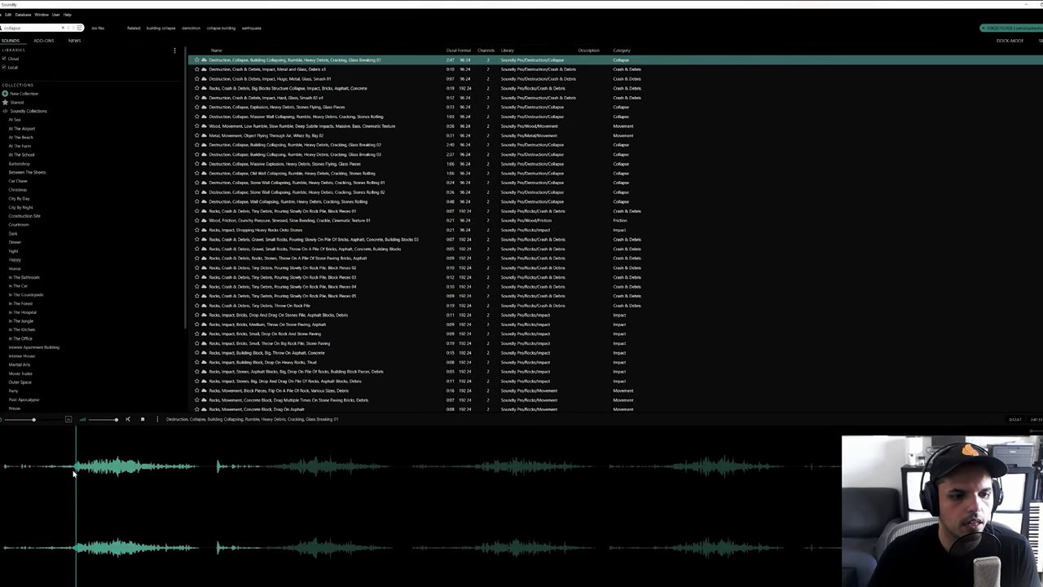
pyautogui.moveTo(200, 475); pyautogui.dragTo(119, 479)
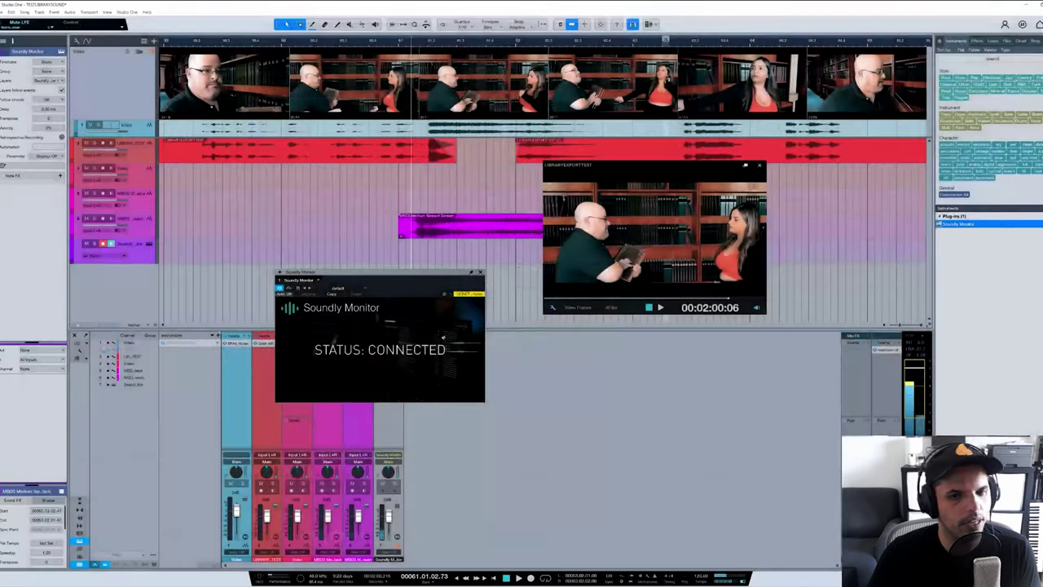
pyautogui.moveTo(575, 322); pyautogui.dragTo(530, 324)
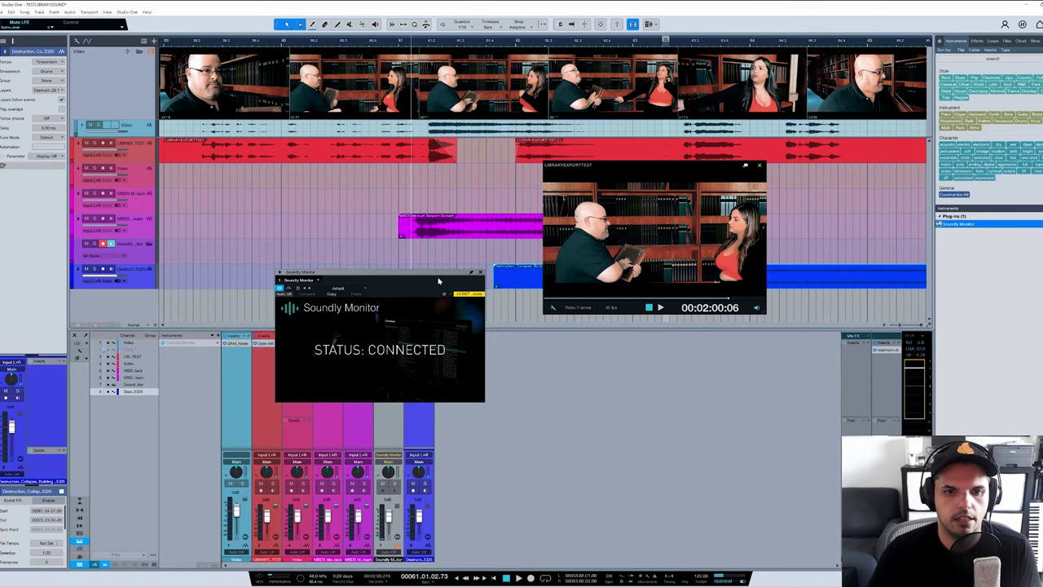
# - Close the Soundly Monitor window and move the video player clear of the serpent clips
pyautogui.moveTo(438, 281); pyautogui.dragTo(473, 364)
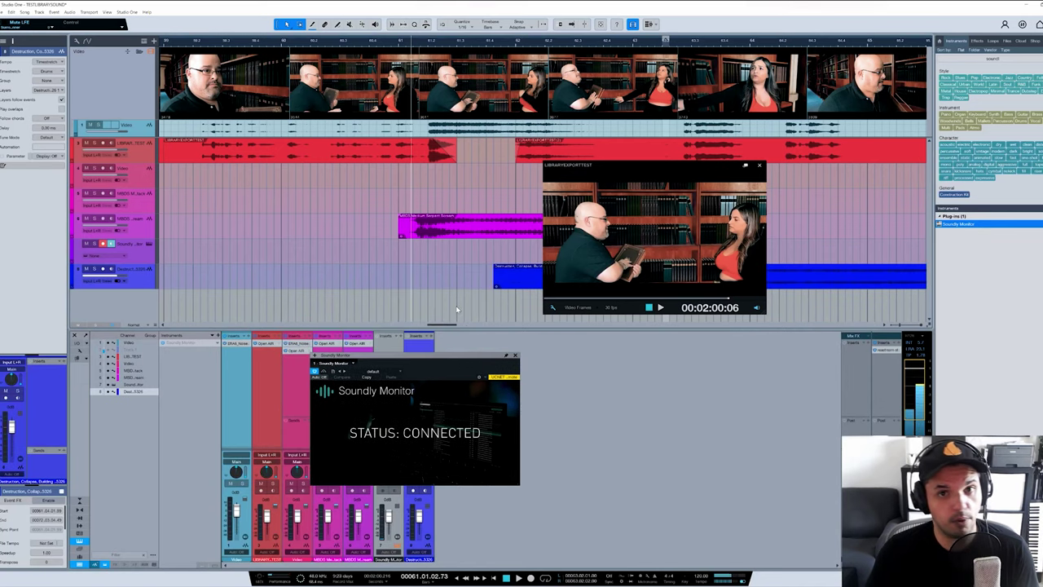
pyautogui.click(514, 358)
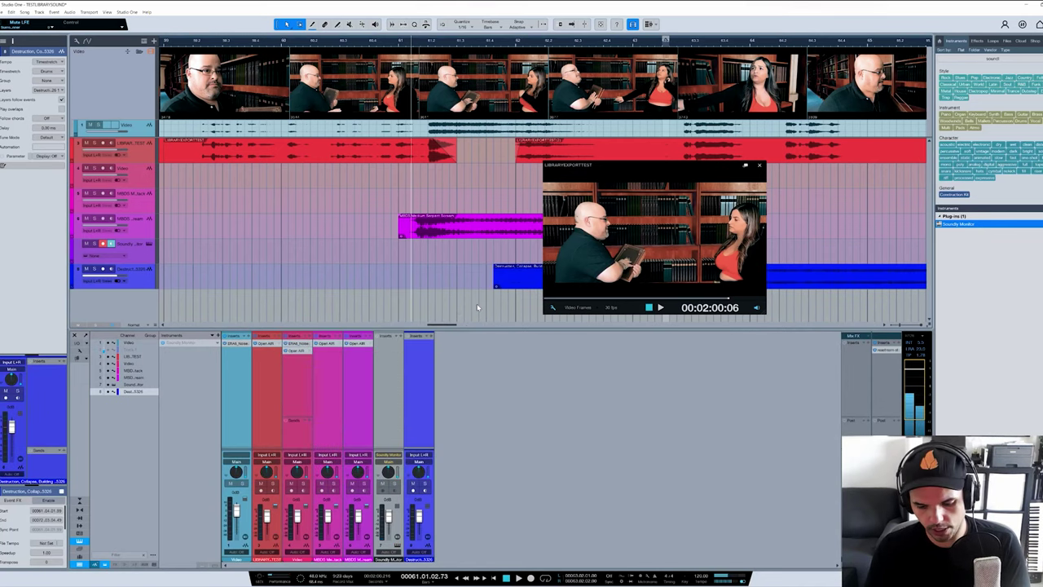
pyautogui.press('w')
pyautogui.moveTo(624, 172); pyautogui.dragTo(785, 188)
pyautogui.hotkey('shift', 'e')
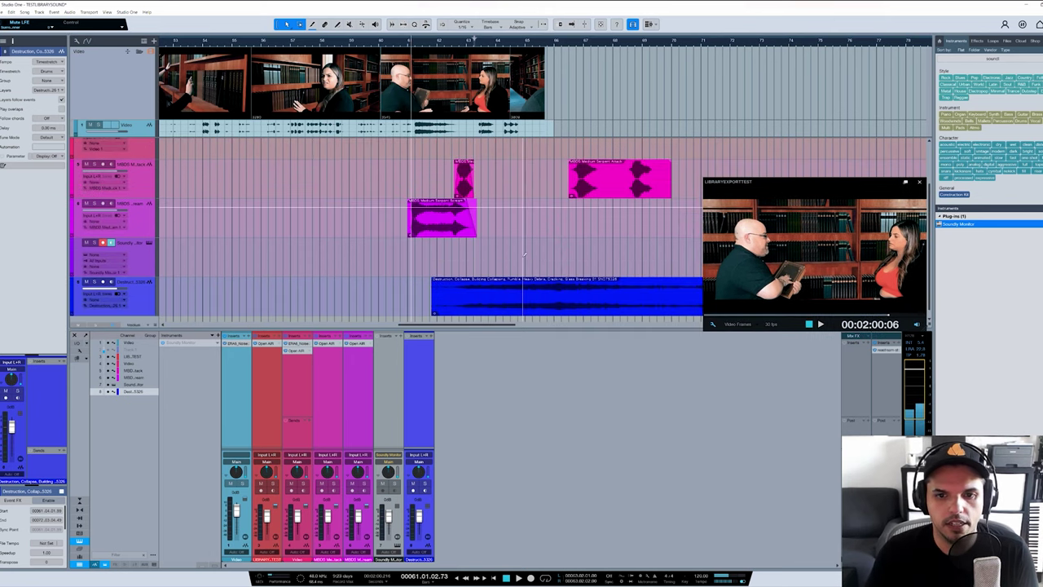
# - Place the building collapse clip just before bar 61, fade it in and out, and shorten it to end at about bar 63.5
pyautogui.moveTo(538, 312); pyautogui.dragTo(409, 311)
pyautogui.moveTo(307, 292); pyautogui.dragTo(425, 281)
pyautogui.press('space')
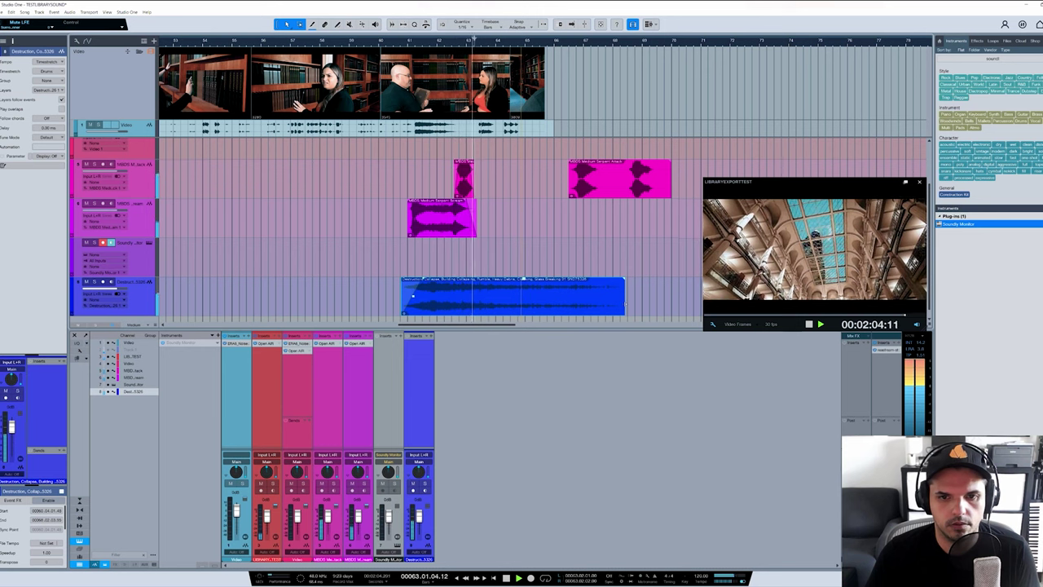
pyautogui.moveTo(624, 302); pyautogui.dragTo(484, 306)
# - Play the layered effects from bar 61, and solo the building collapse track to audition it alone
pyautogui.click(414, 42)
pyautogui.press('space')
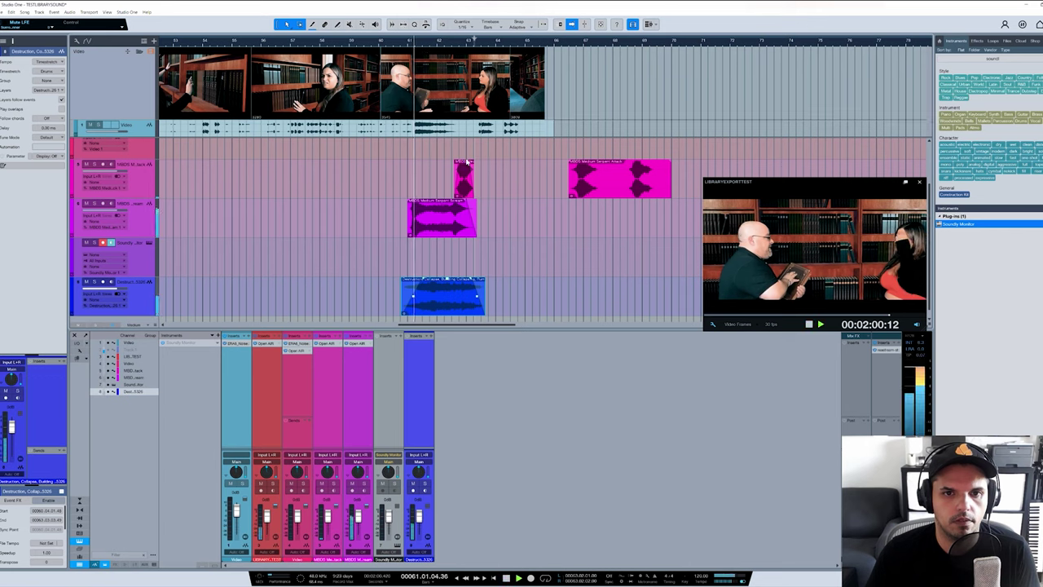
pyautogui.scroll(-1, 494, 262)
pyautogui.press('space')
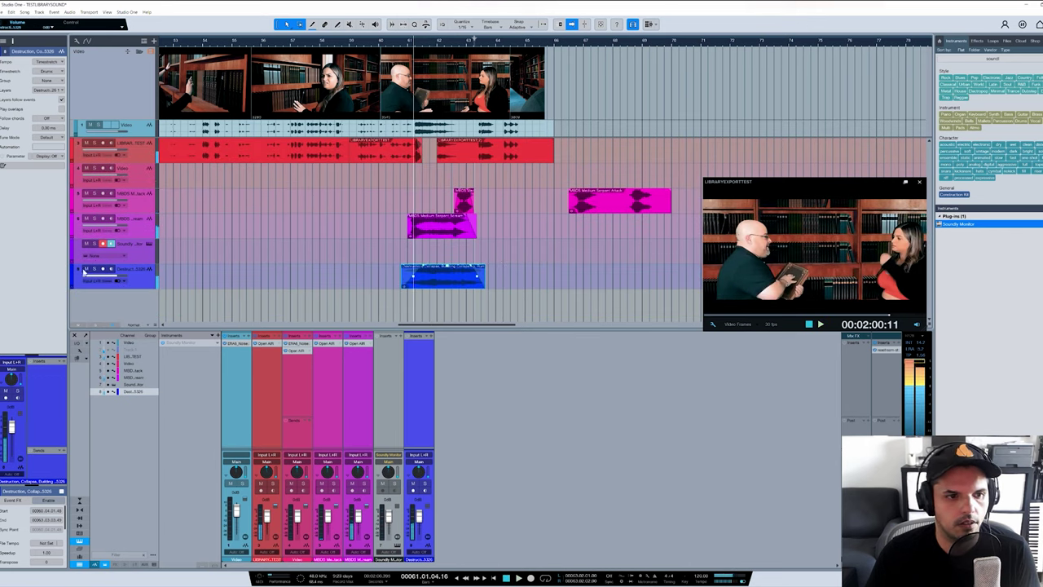
pyautogui.click(94, 269)
pyautogui.press('space')
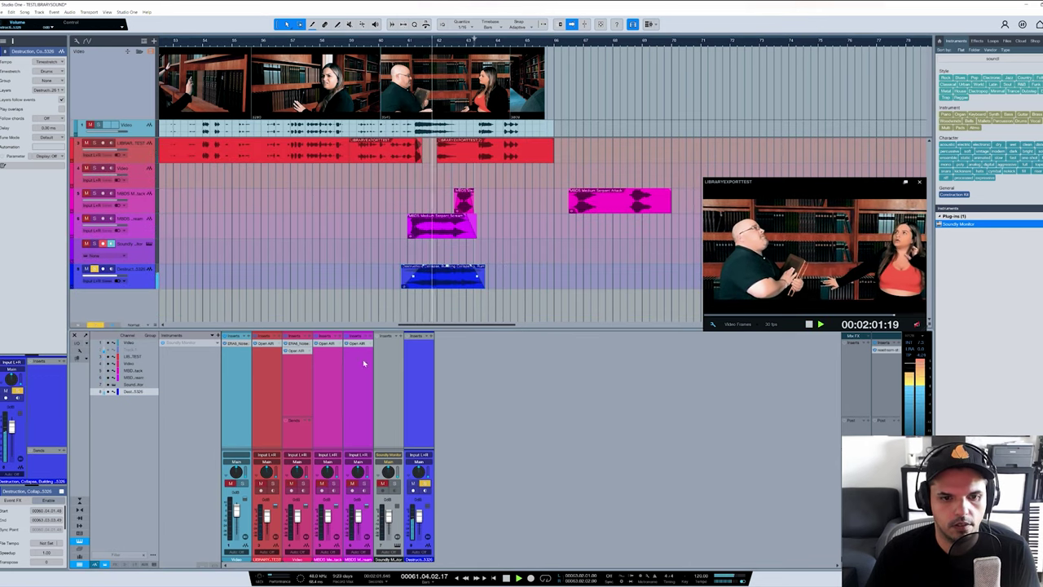
pyautogui.press('space')
# - Copy the Open AIR reverb from the serpent scream channel to the building collapse channel and play the soloed result
pyautogui.moveTo(416, 357); pyautogui.dragTo(366, 344)
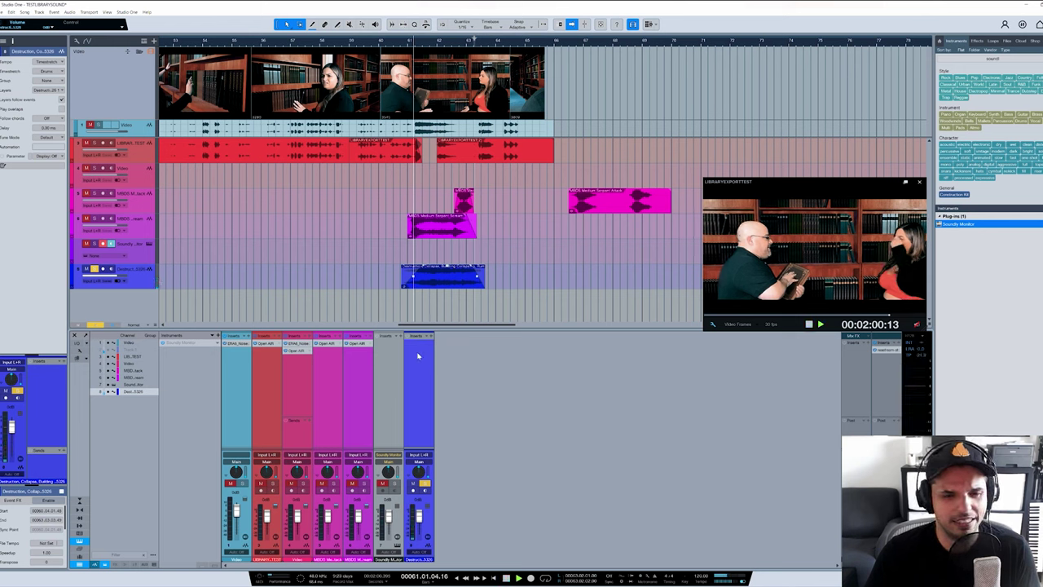
pyautogui.scroll(1, 427, 227)
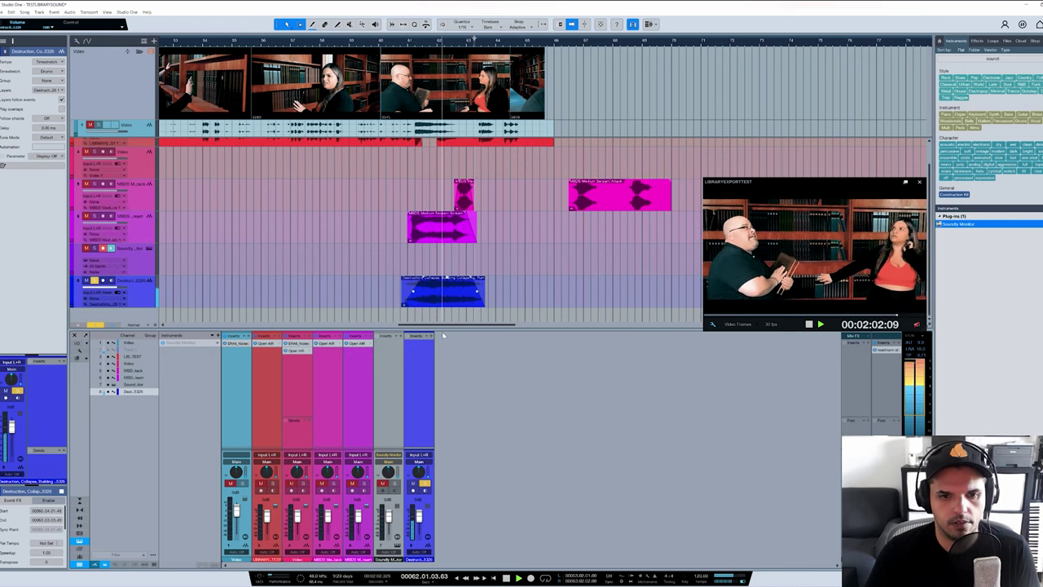
pyautogui.scroll(1, 446, 295)
pyautogui.press('space')
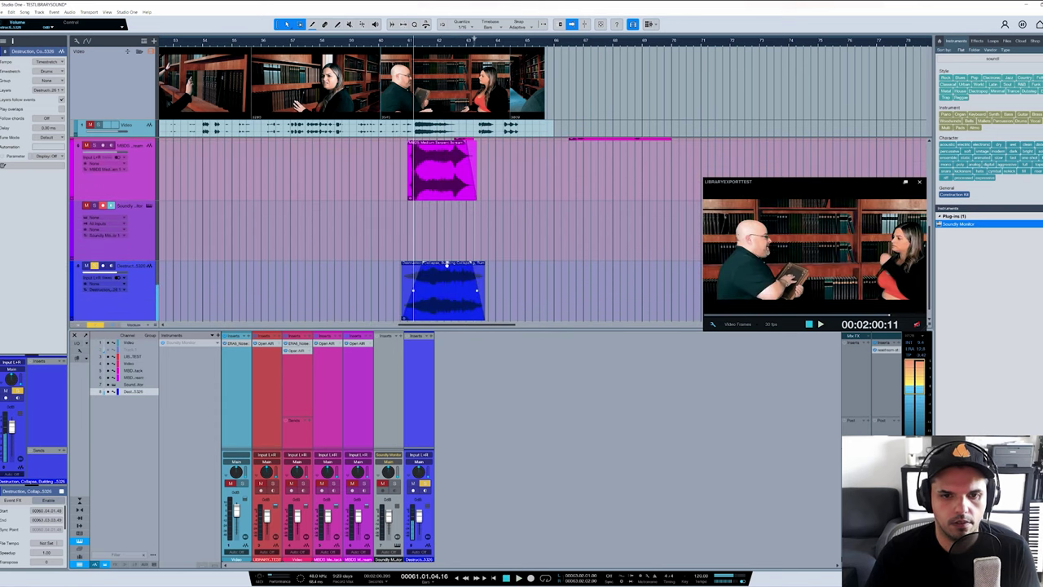
pyautogui.click(447, 264)
pyautogui.moveTo(358, 343); pyautogui.dragTo(413, 353)
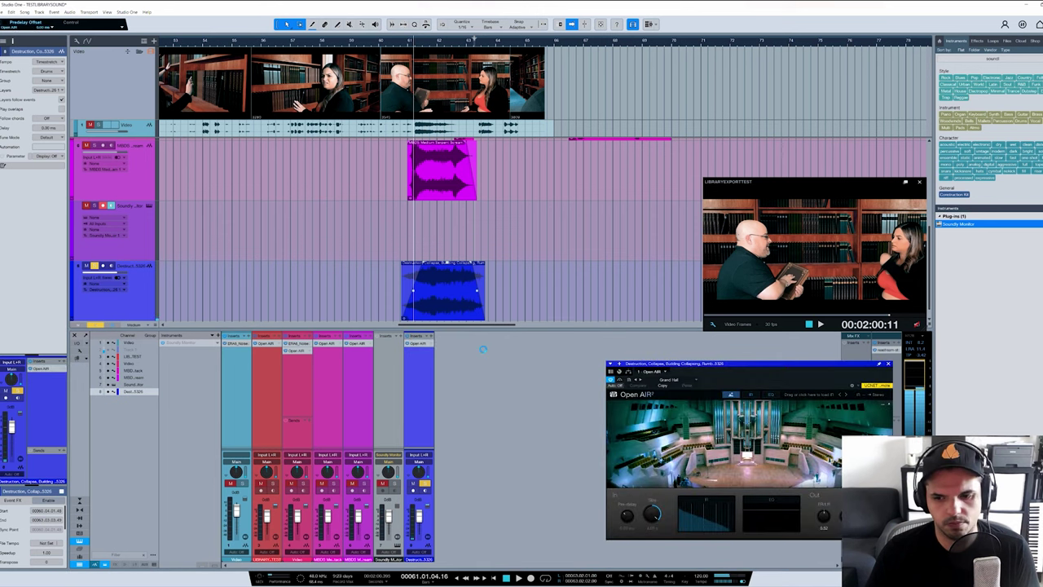
pyautogui.press('space')
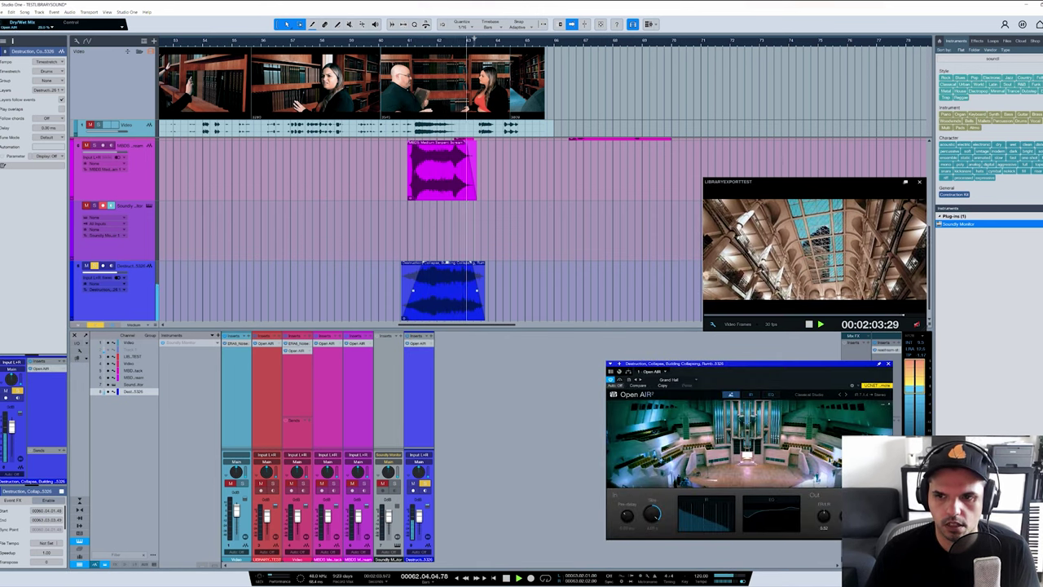
pyautogui.press('space')
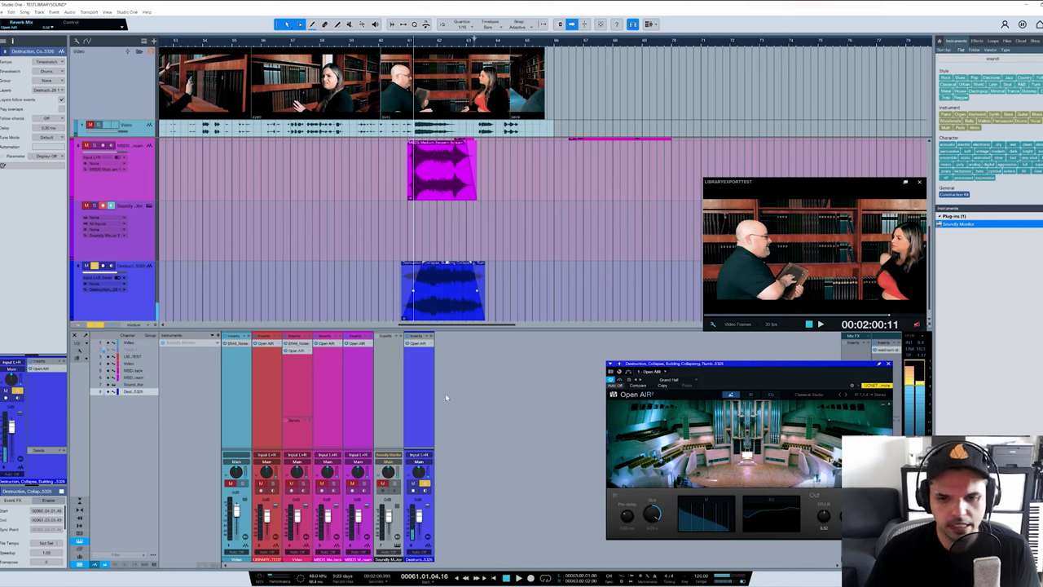
# - Cut the collapse reverb's low EQ bands near 57 Hz and 133 Hz, raise its high band while auditioning, and close Open AIR
pyautogui.click(763, 525)
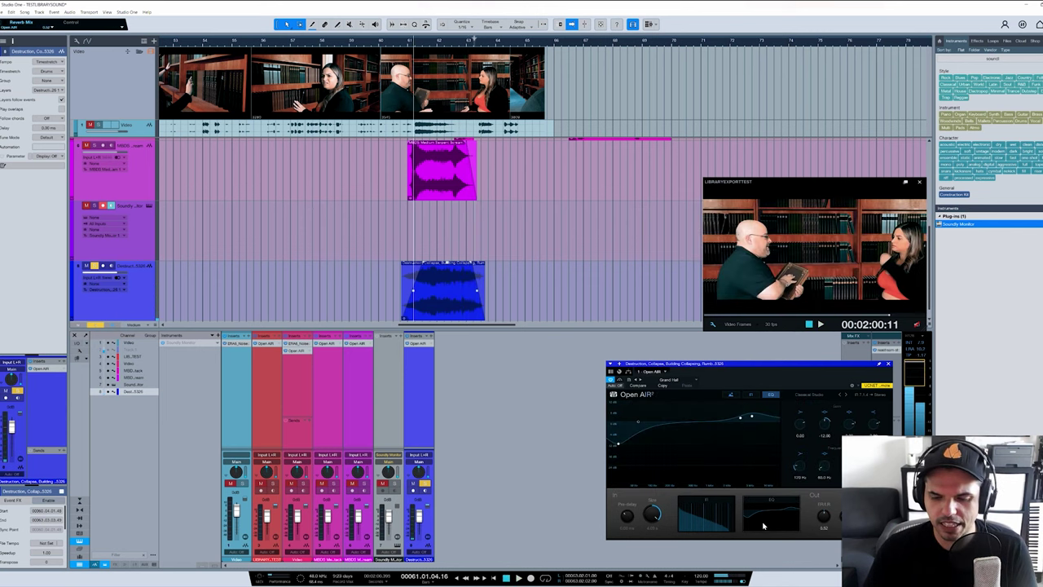
pyautogui.moveTo(618, 444); pyautogui.dragTo(616, 459)
pyautogui.moveTo(638, 422); pyautogui.dragTo(641, 429)
pyautogui.press('space')
pyautogui.moveTo(750, 416); pyautogui.dragTo(757, 411)
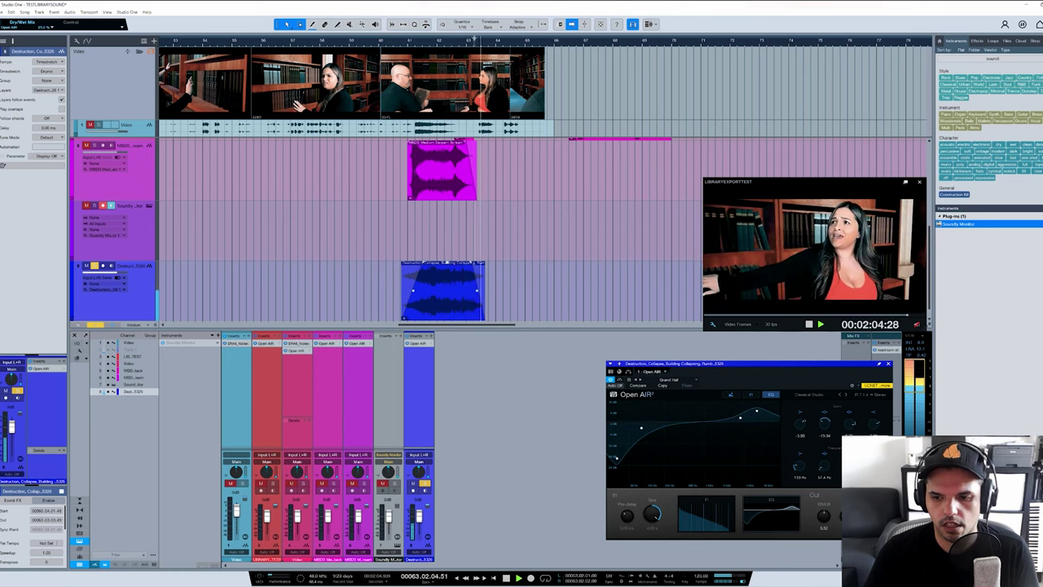
pyautogui.press('space')
pyautogui.click(887, 363)
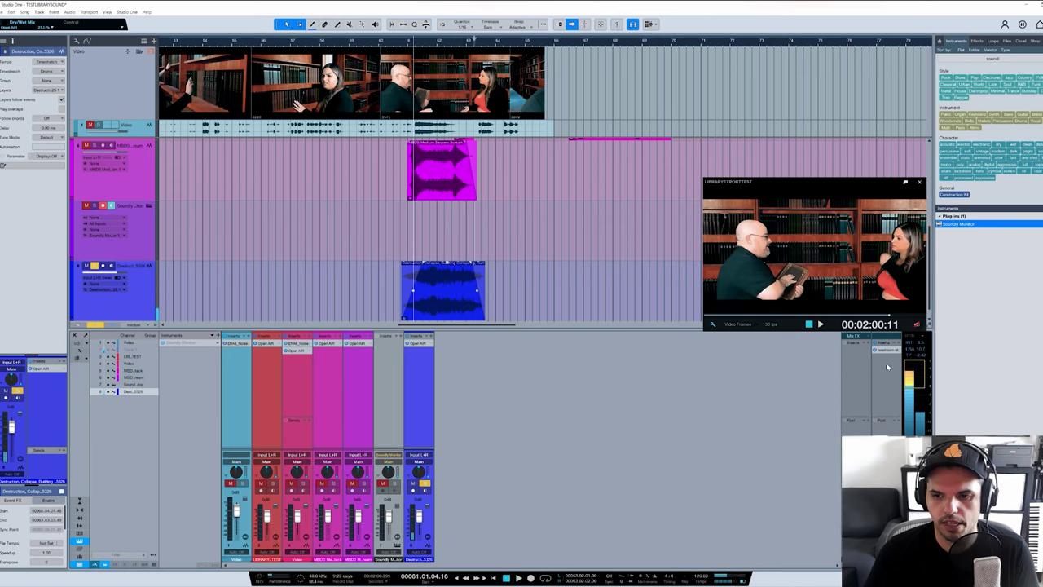
# - Unsolo the building collapse track and play the full mix from about bar 60.5
pyautogui.click(424, 485)
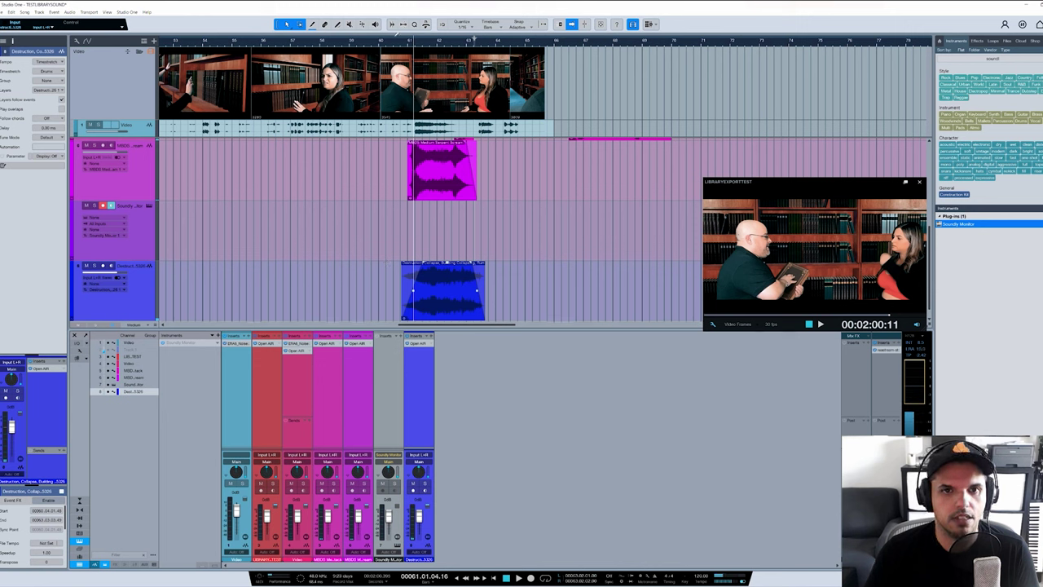
pyautogui.click(395, 41)
pyautogui.press('space')
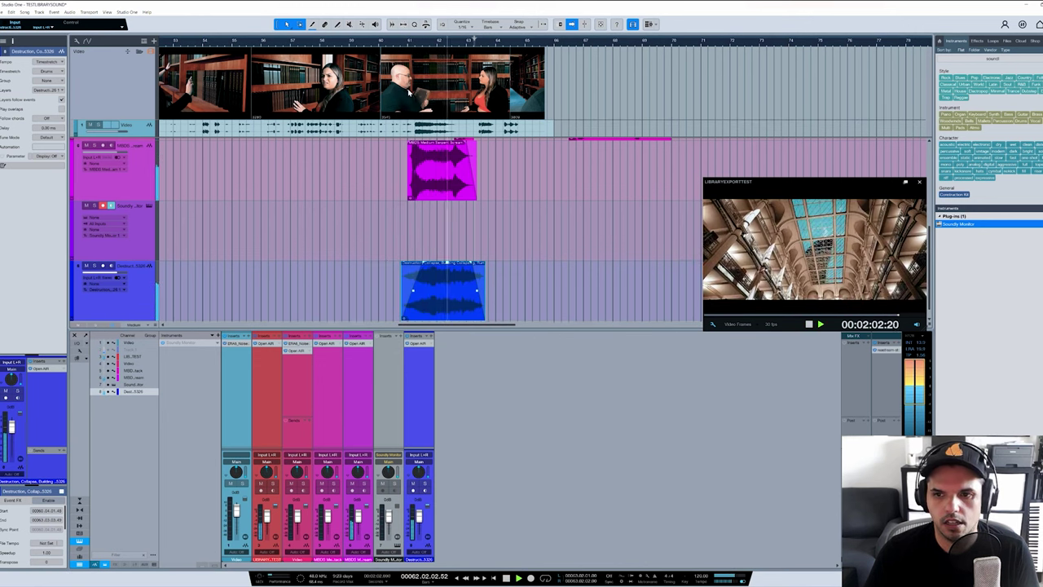
pyautogui.press('space')
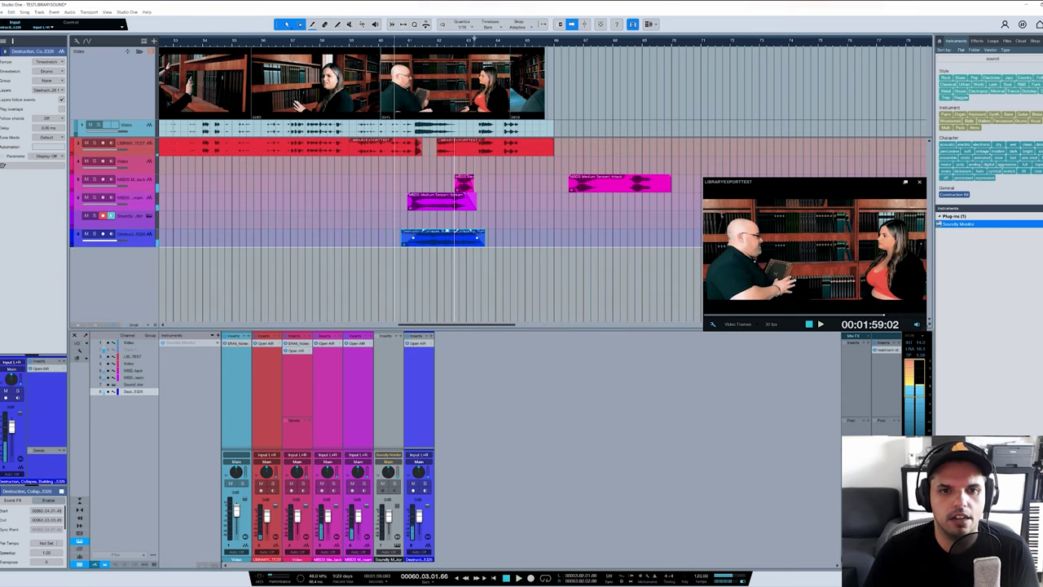
# - Replay the scene from about bar 60.5 through the collapse and serpent effects, and save the song
pyautogui.moveTo(410, 41); pyautogui.dragTo(417, 79)
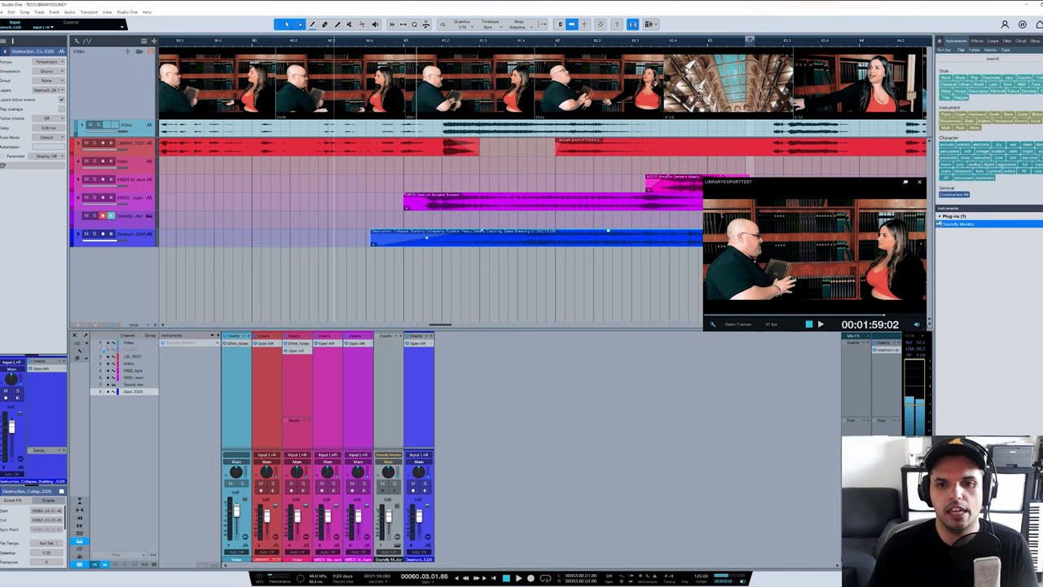
pyautogui.press('w')
pyautogui.press('w')
pyautogui.press('space')
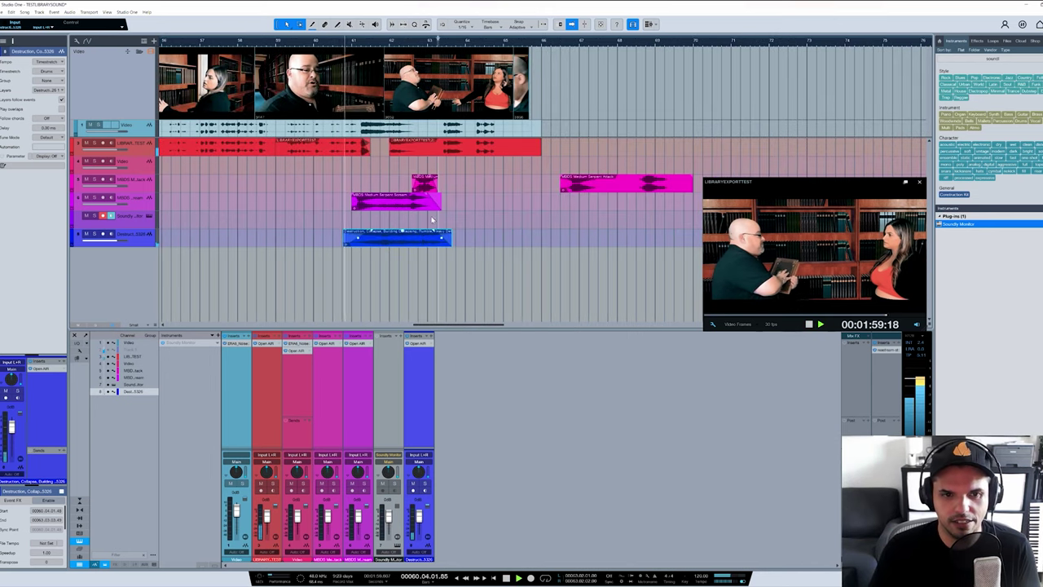
pyautogui.hotkey('shift', 'e')
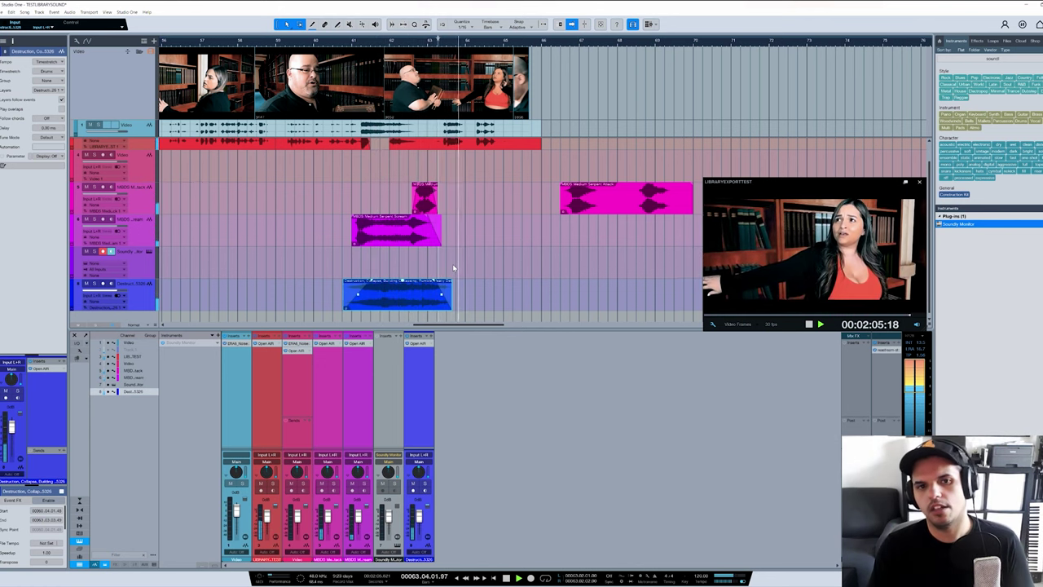
pyautogui.press('space')
pyautogui.hotkey('ctrl', 's')
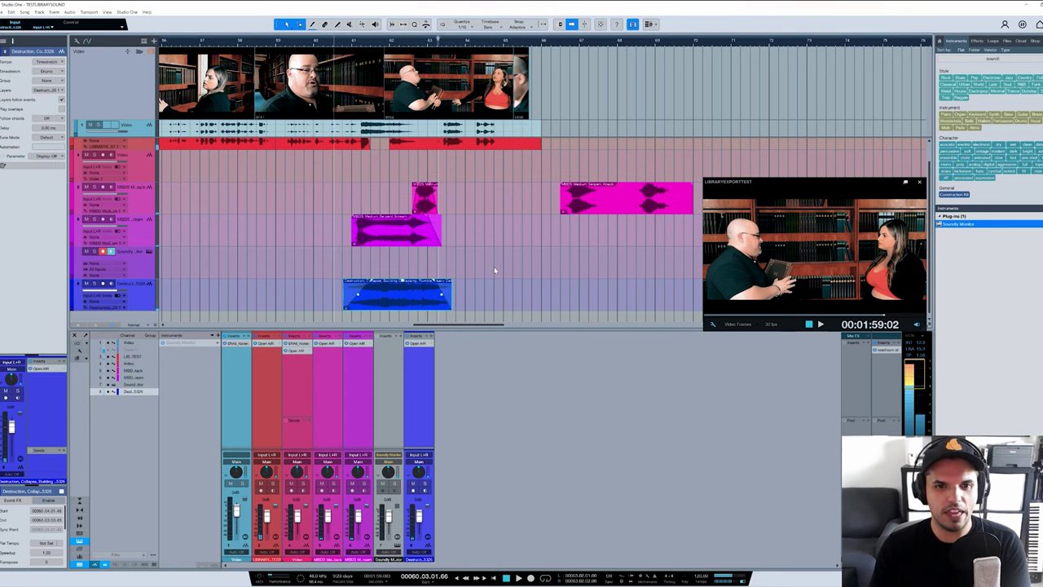
# - Show the whole timeline, reopen the building collapse channel's Open AIR reverb and move its window over the timeline and mixer
pyautogui.click(494, 270)
pyautogui.scroll(-5, 494, 270)
pyautogui.scroll(-1, 332, 239)
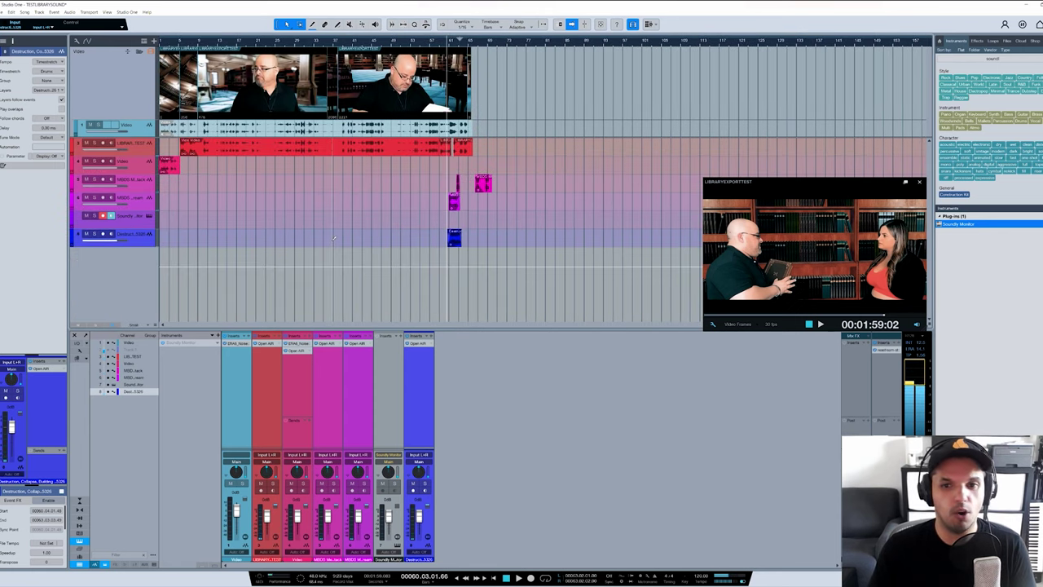
pyautogui.click(419, 346)
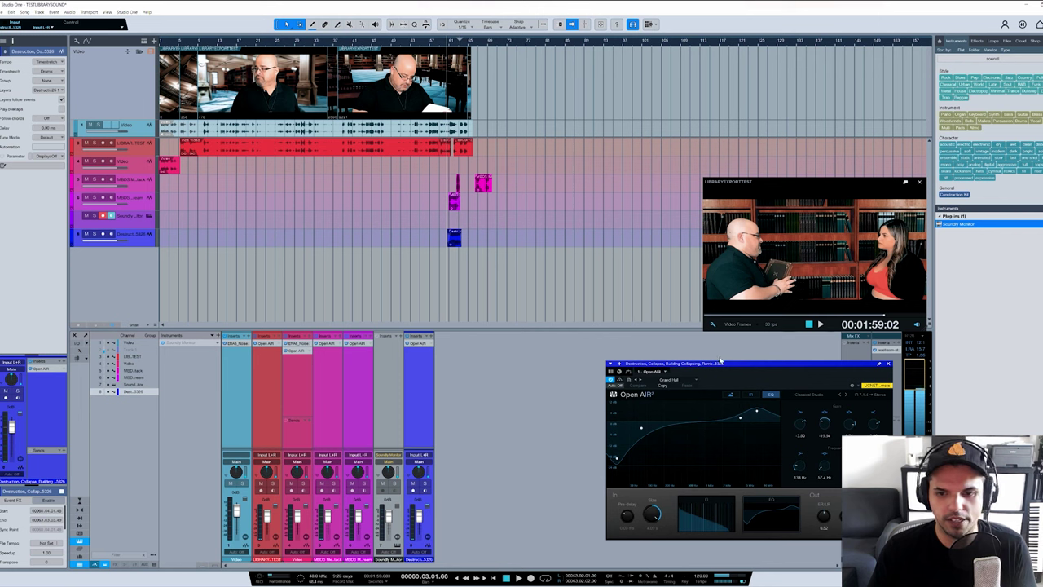
pyautogui.moveTo(766, 367); pyautogui.dragTo(583, 241)
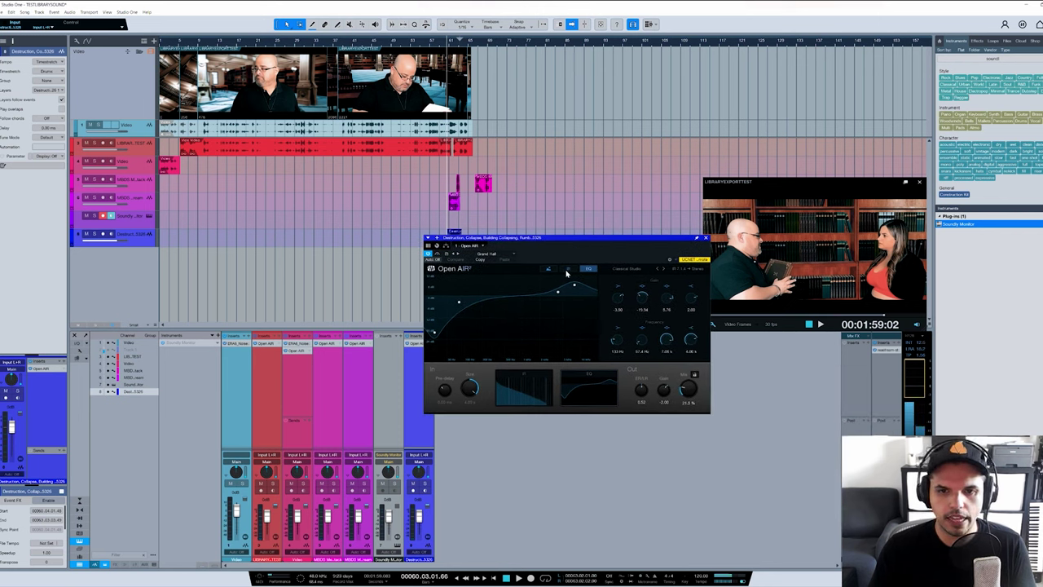